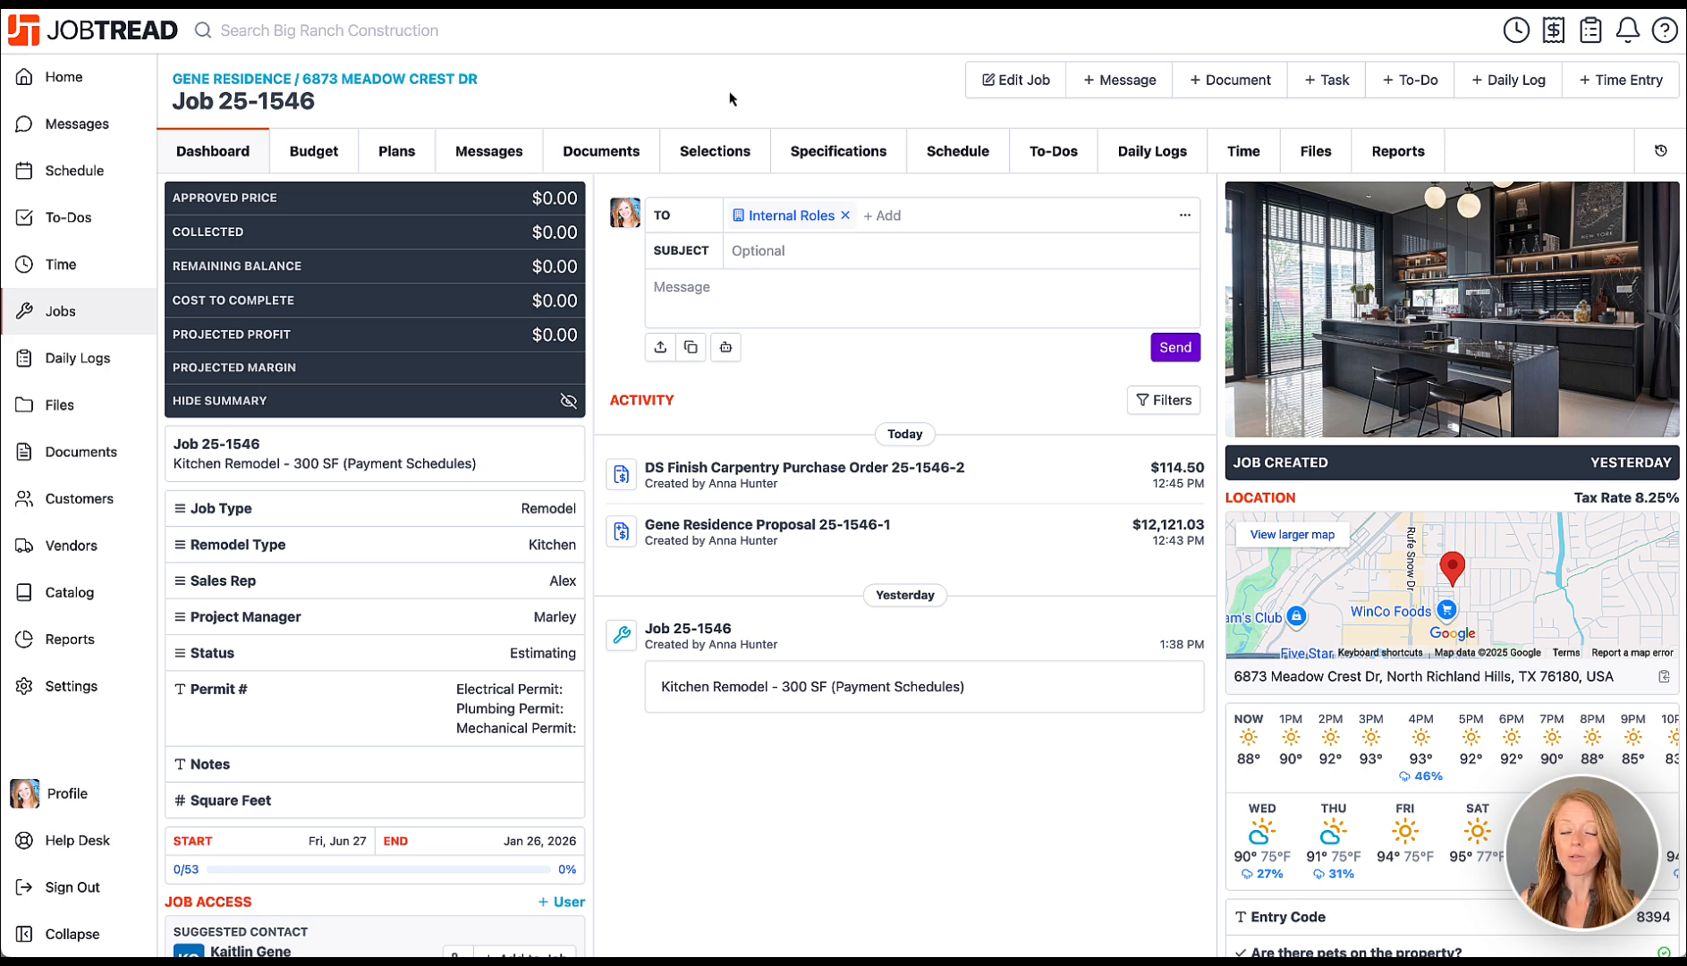
Create a new Proposal document for the kitchen remodel job from its budget.
click(340, 161)
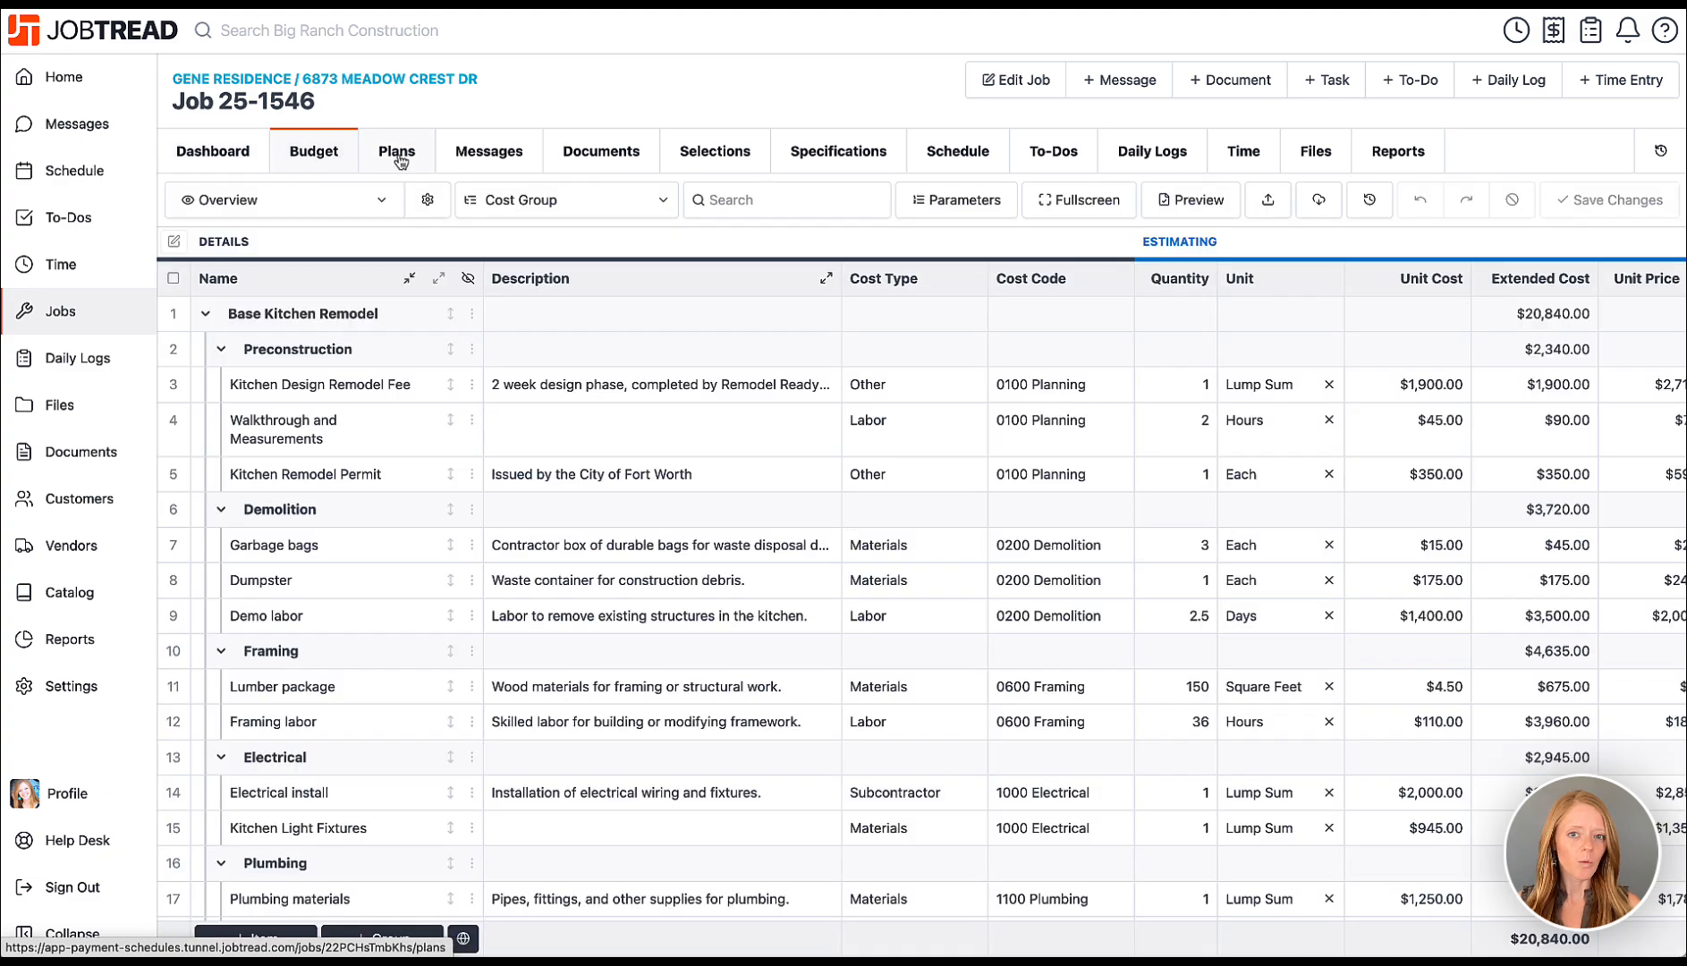
click(1223, 85)
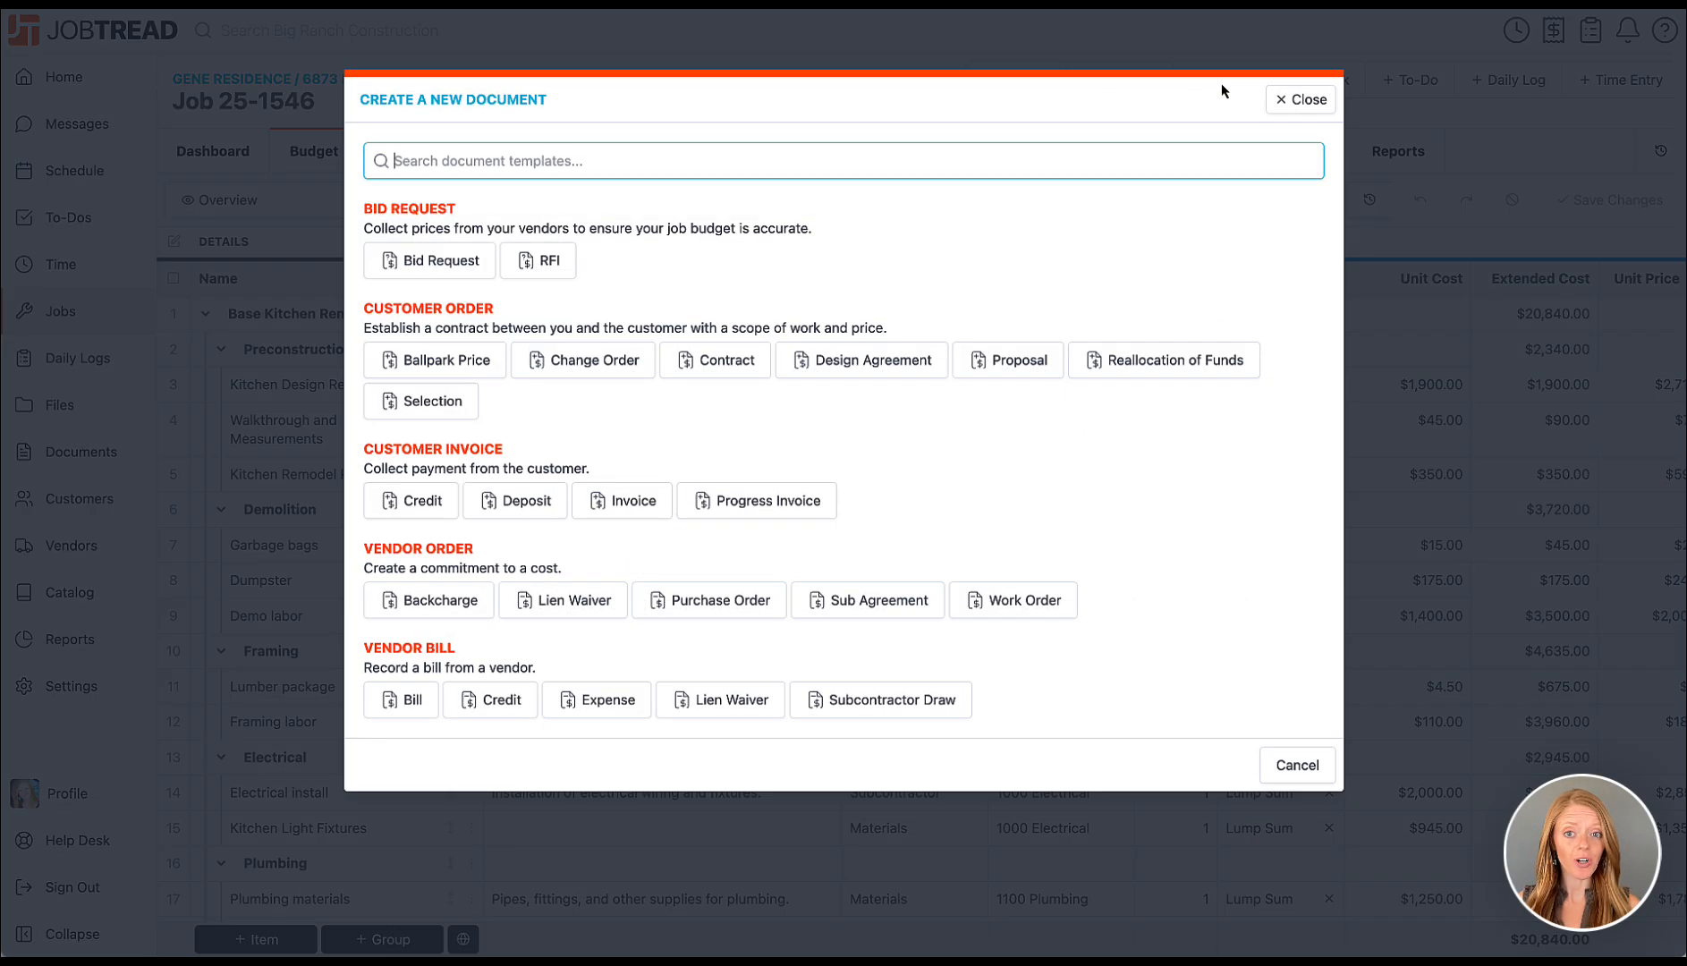
click(1040, 361)
click(1294, 372)
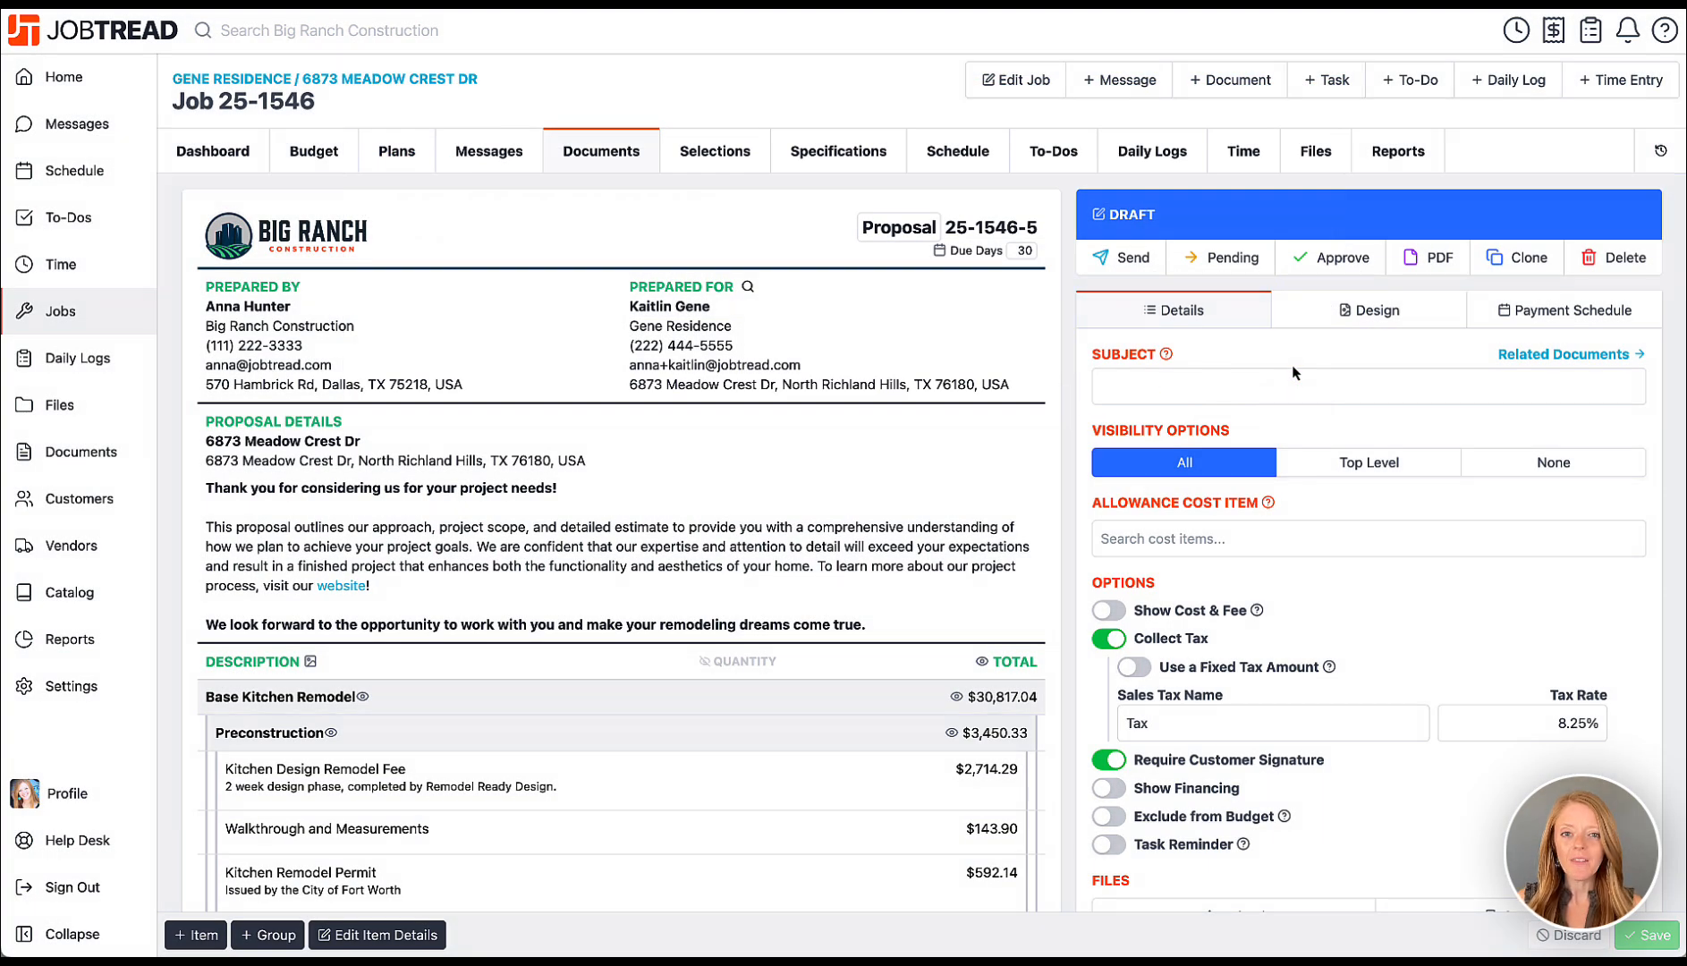
Apply the Modern cover page design to the proposal.
click(1320, 313)
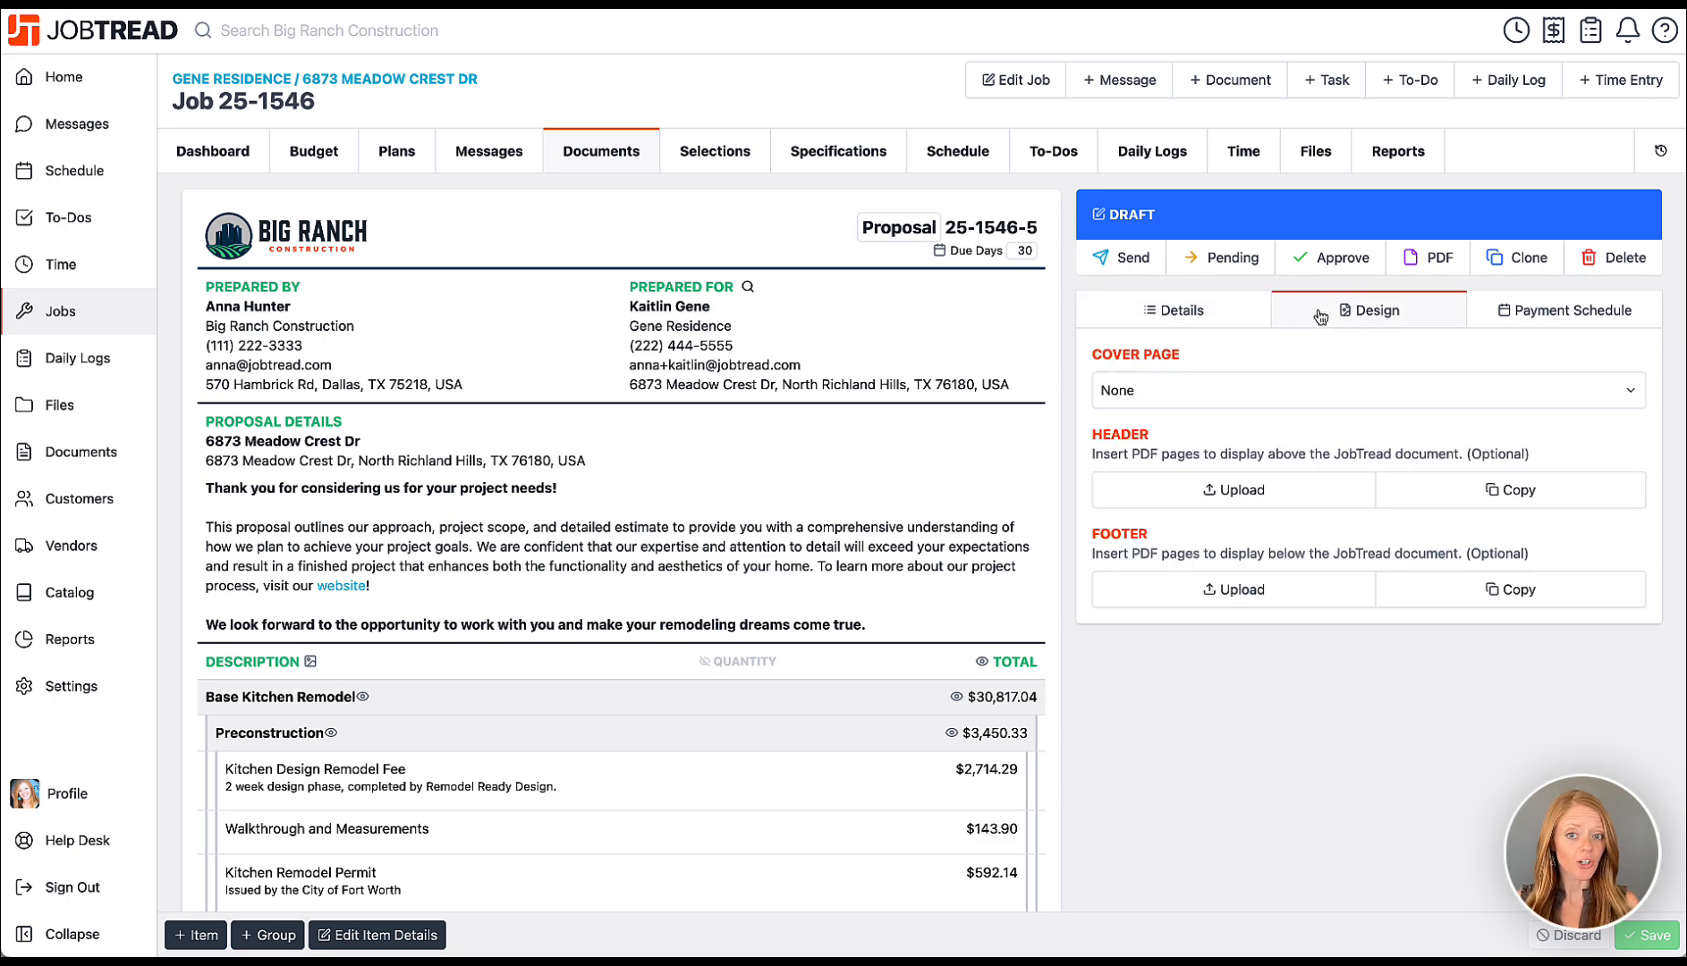
click(1310, 392)
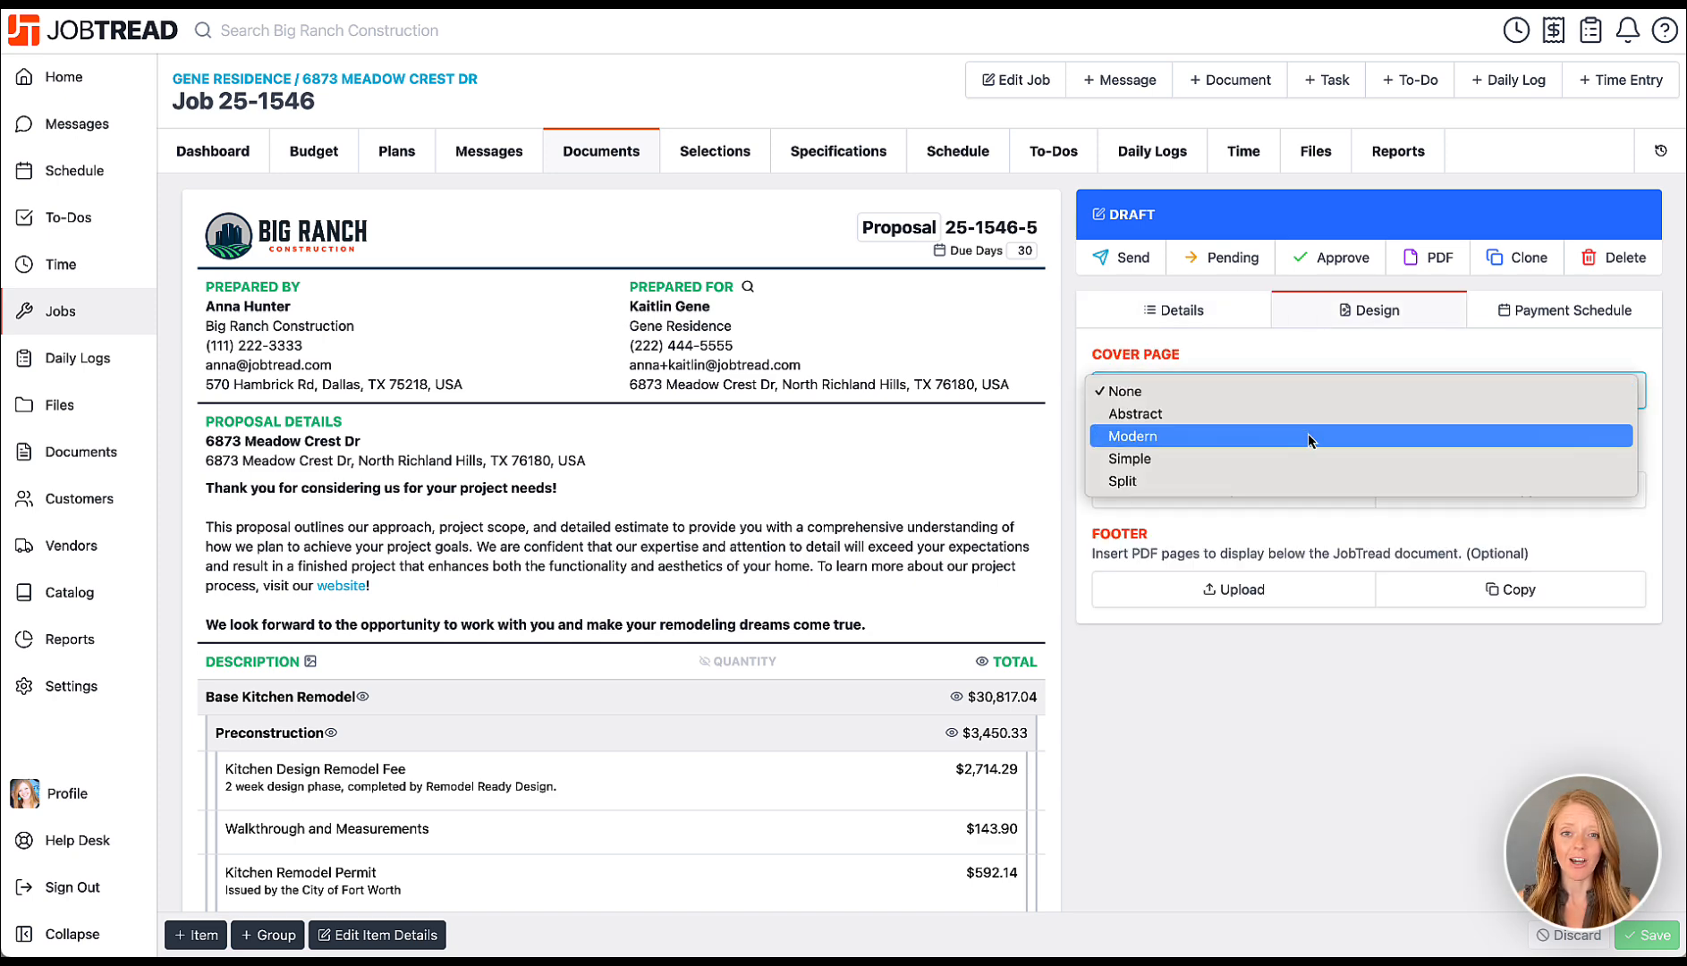
click(1308, 434)
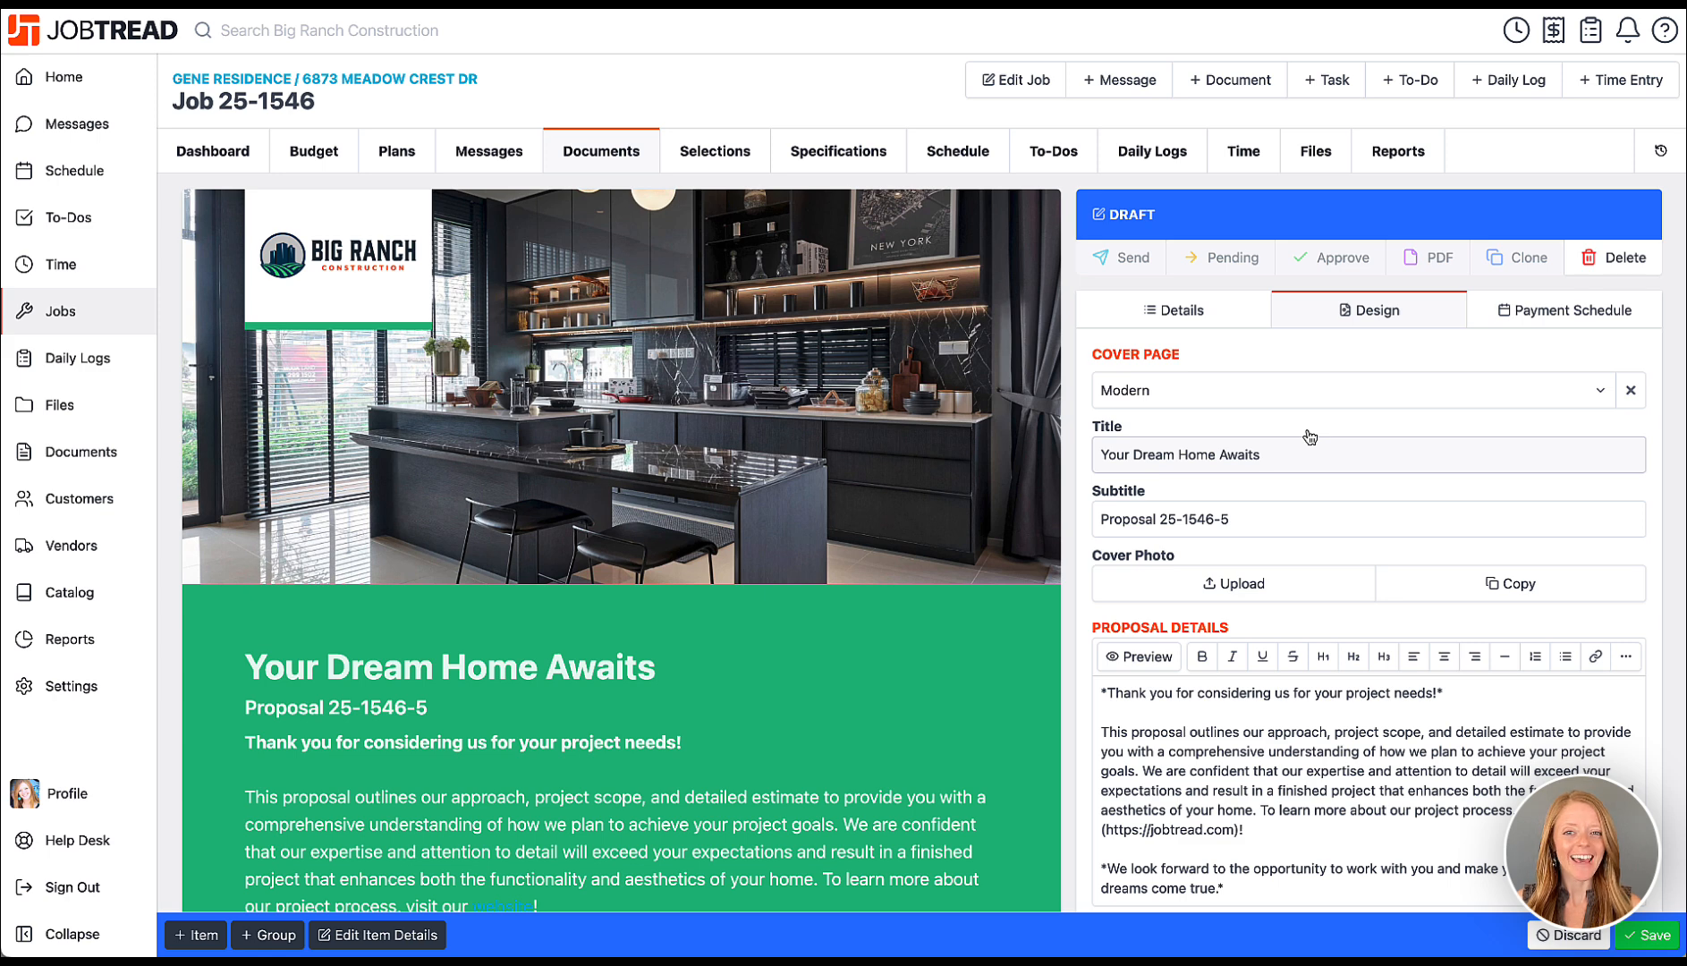
Add a scheduled invoice to the proposal's payment schedule and name it "Draw 1 - Deposit".
click(1509, 328)
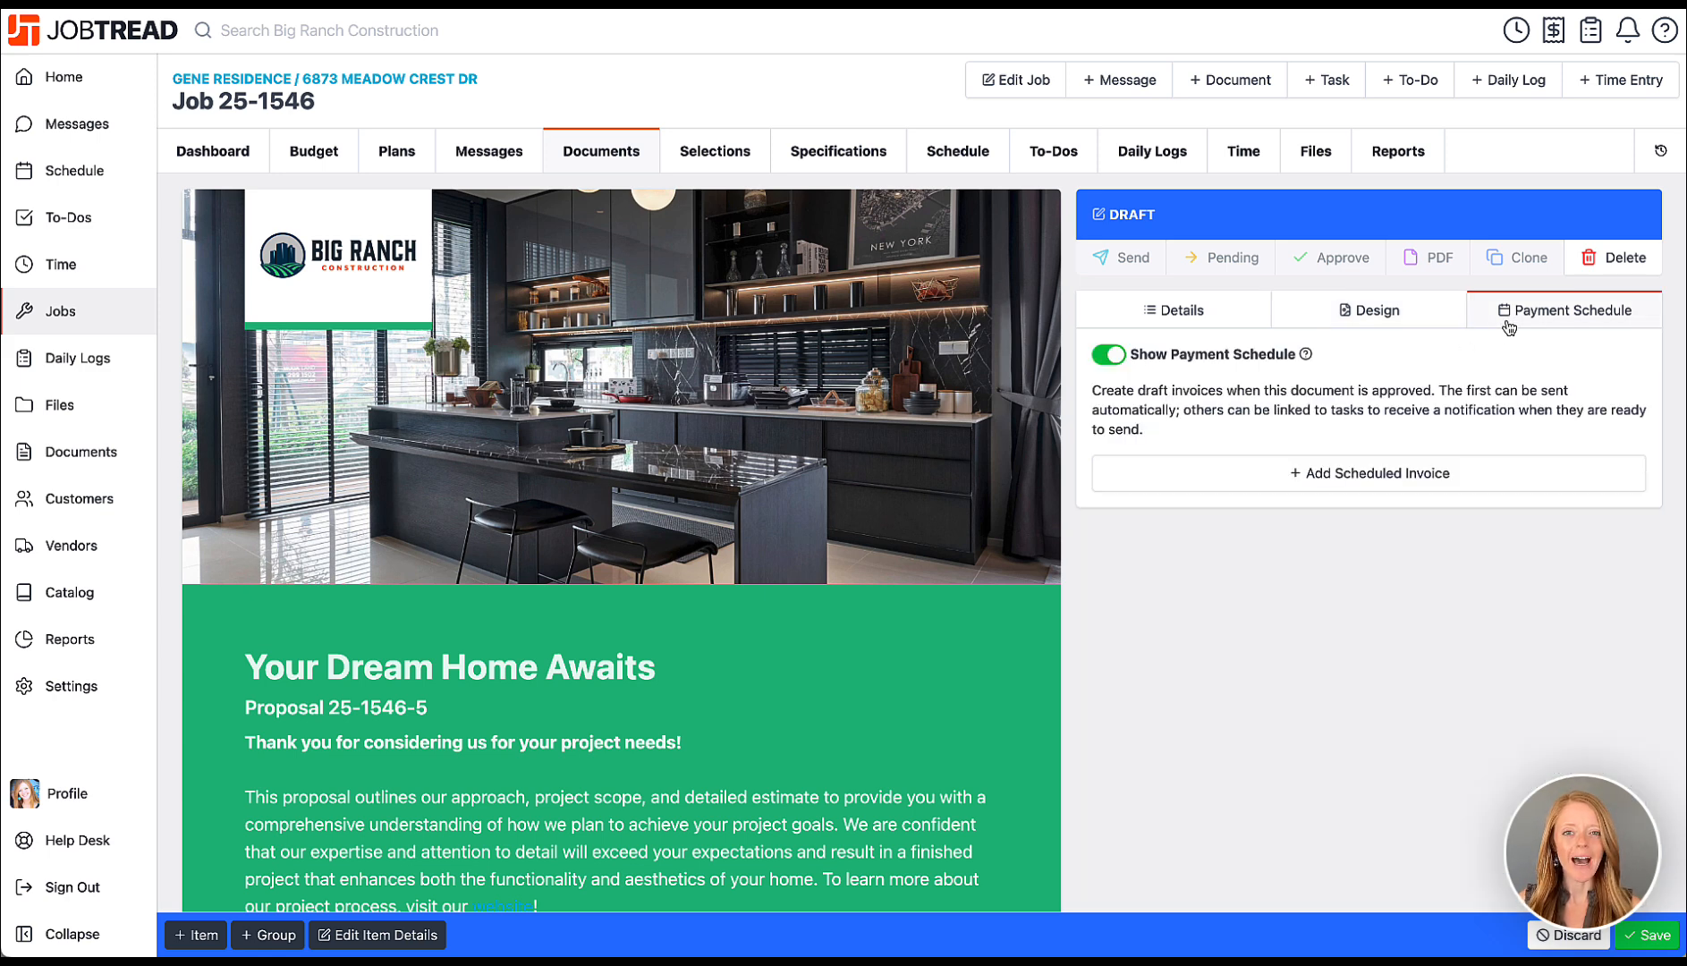
click(1376, 474)
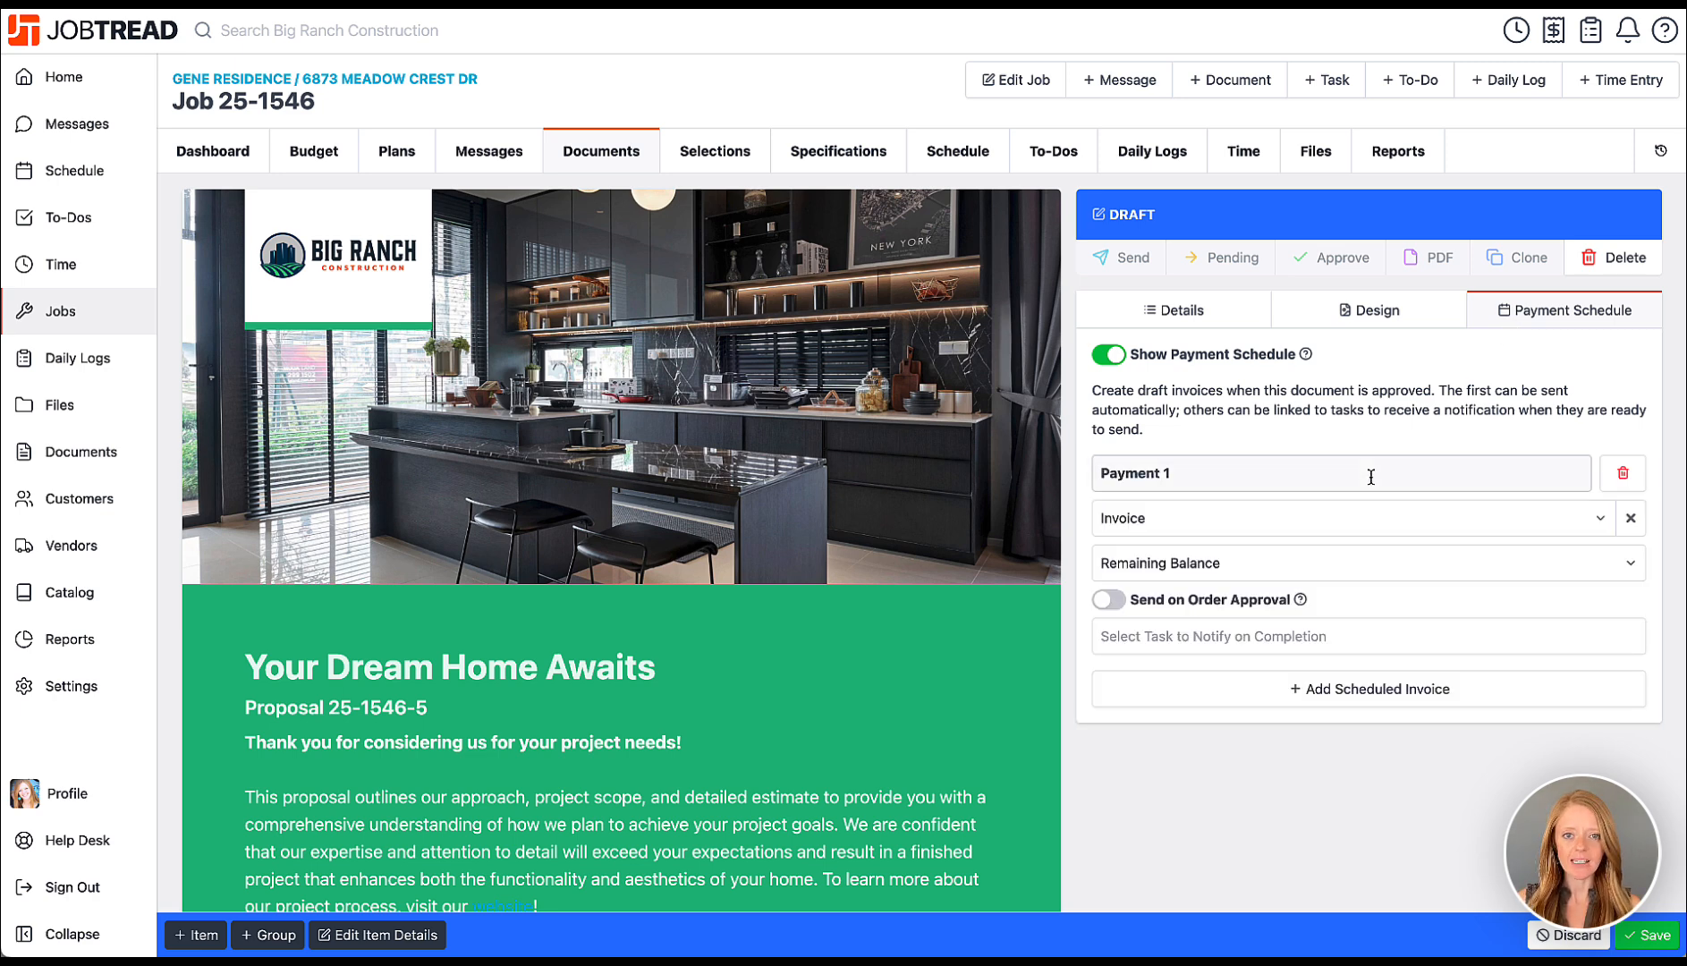
click(1371, 477)
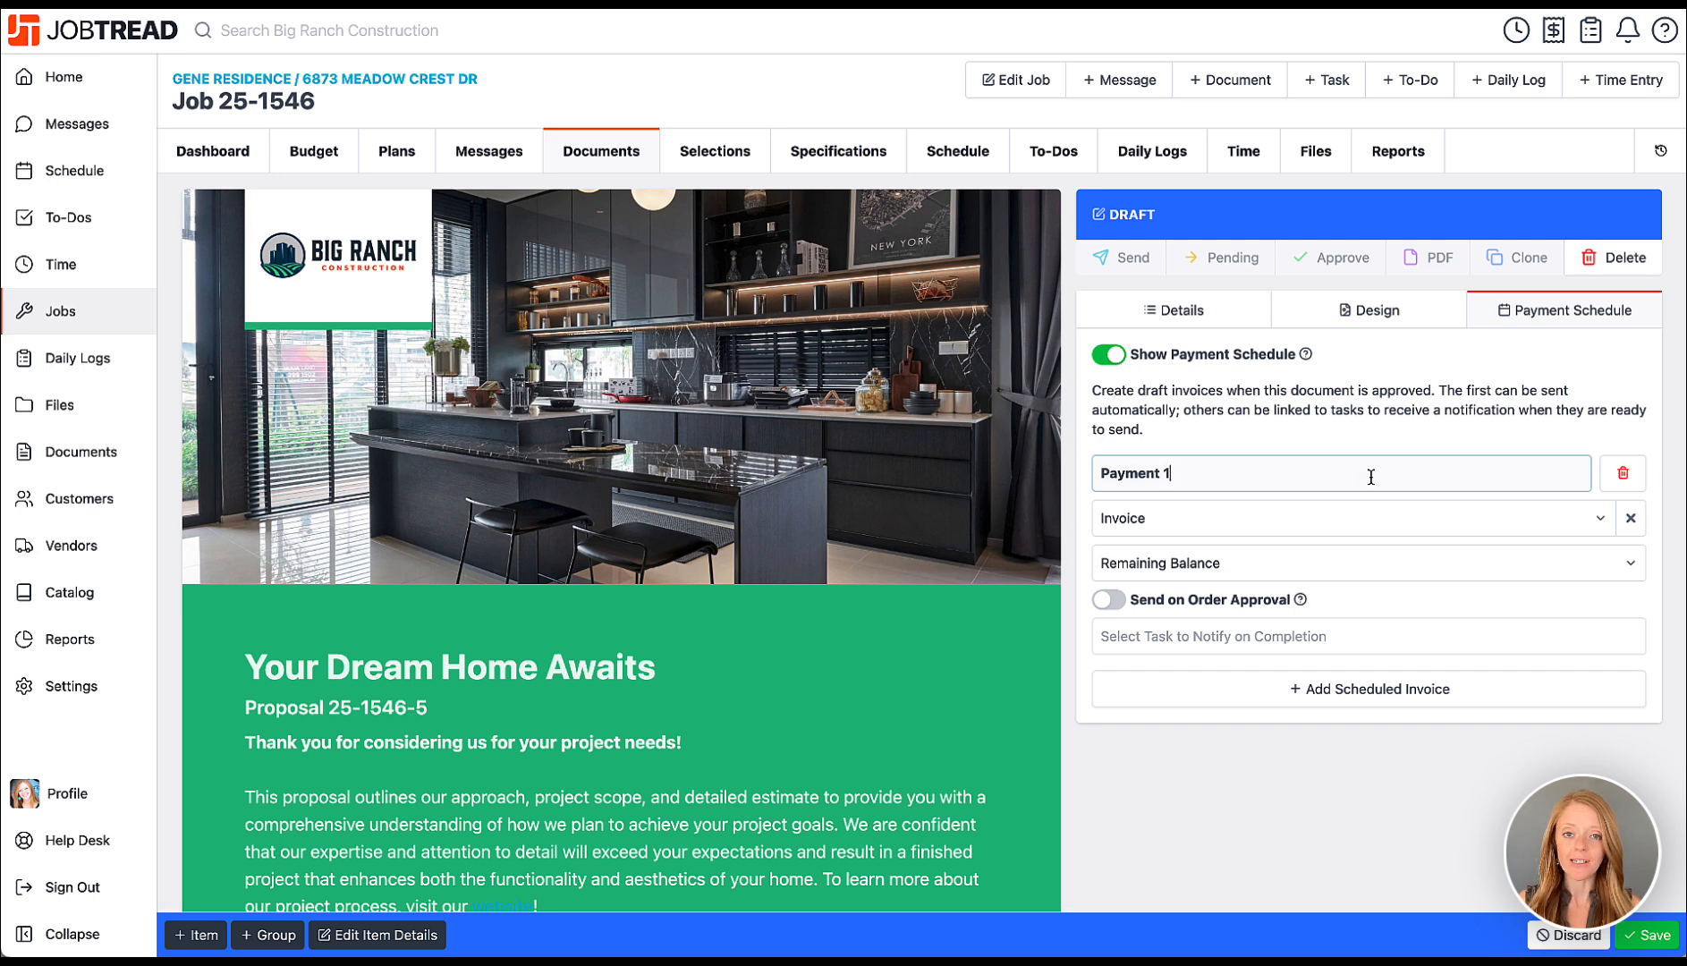
key(ctrl+a)
text(Draw)
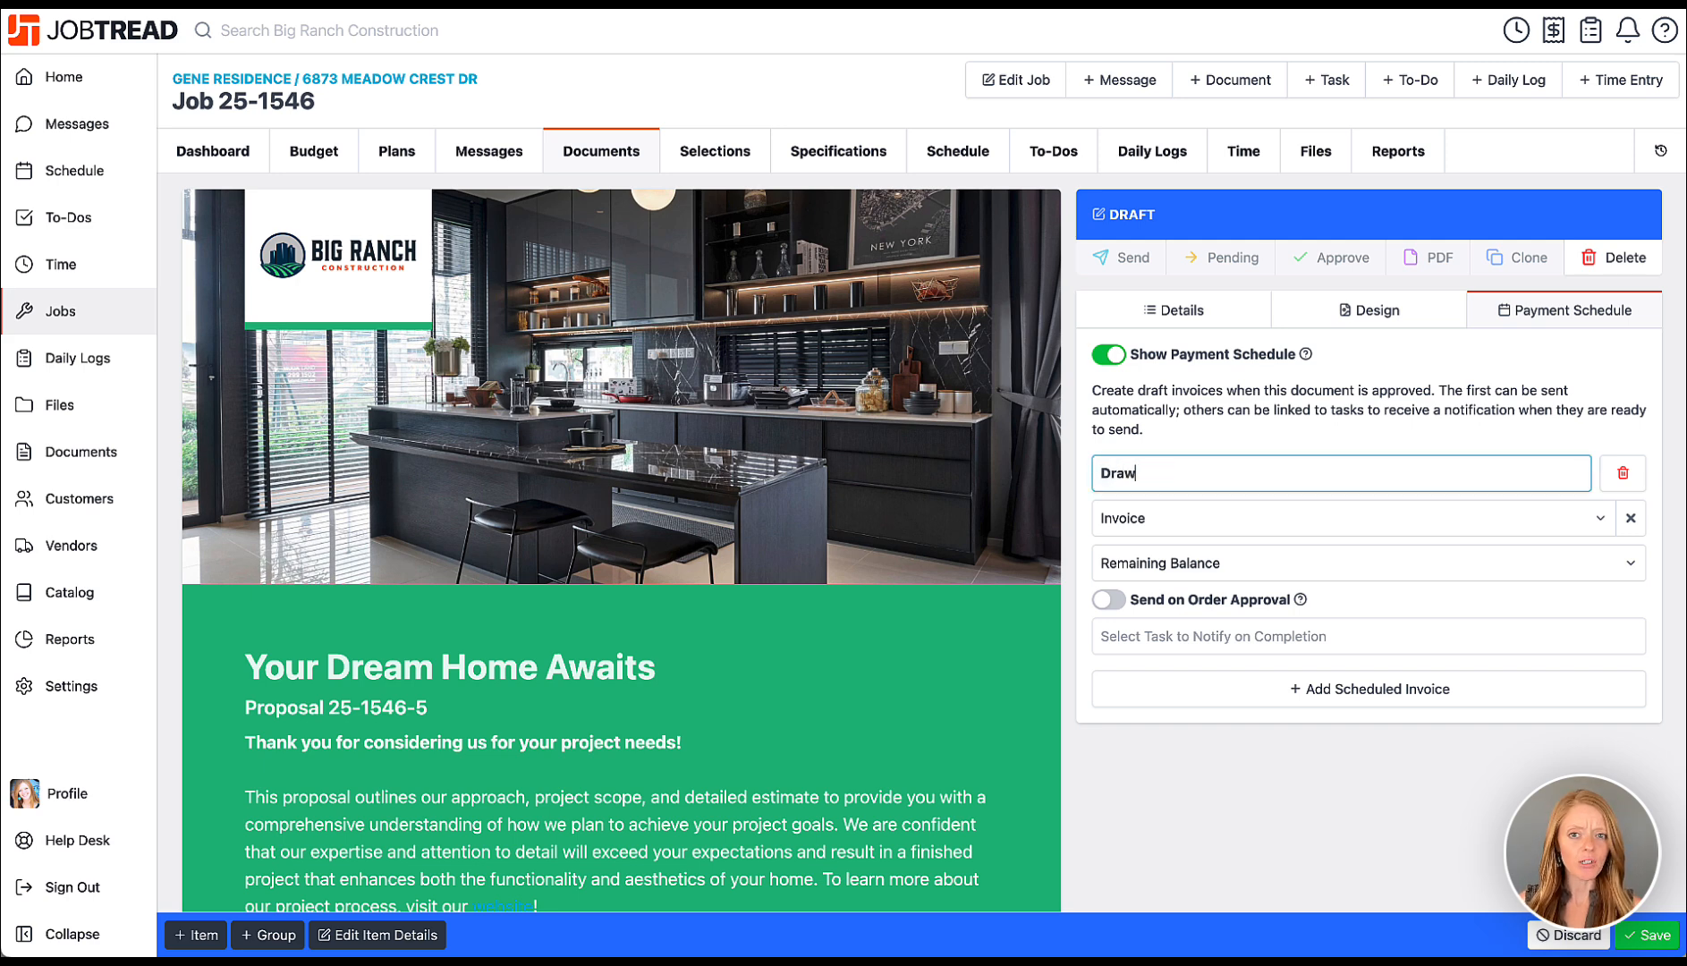
text( 1 - Deposit)
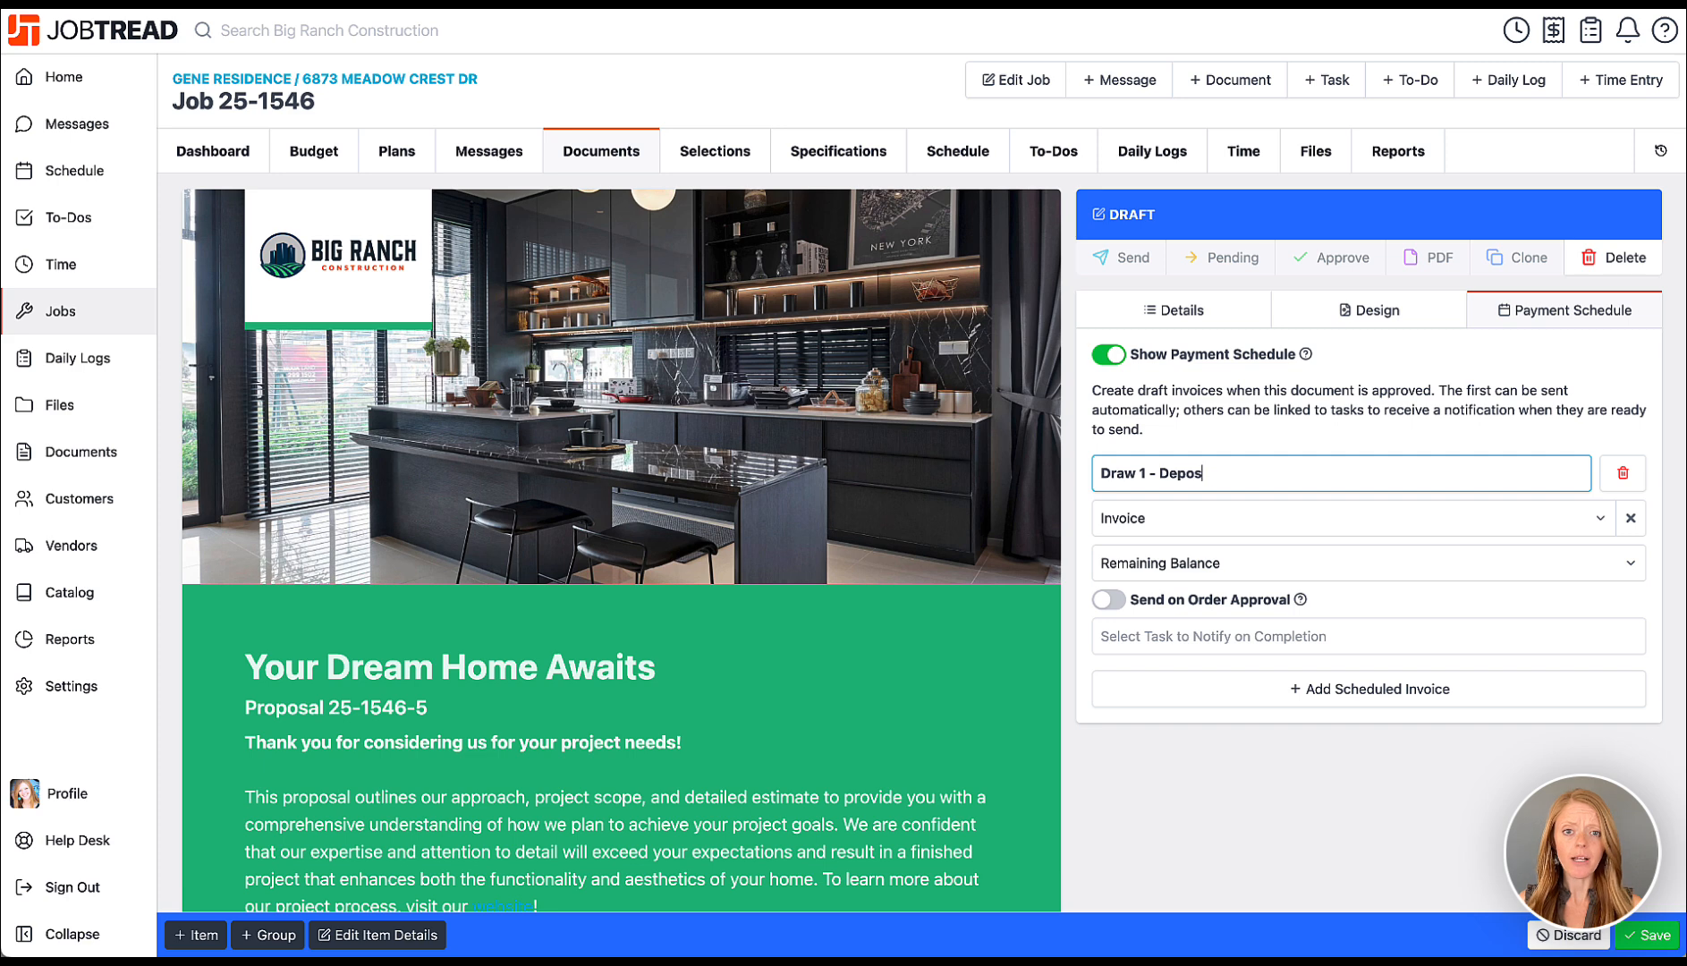
Set Draw 1 to the Deposit template with a percentage of 10%, and enable Send on Order Approval.
click(1369, 519)
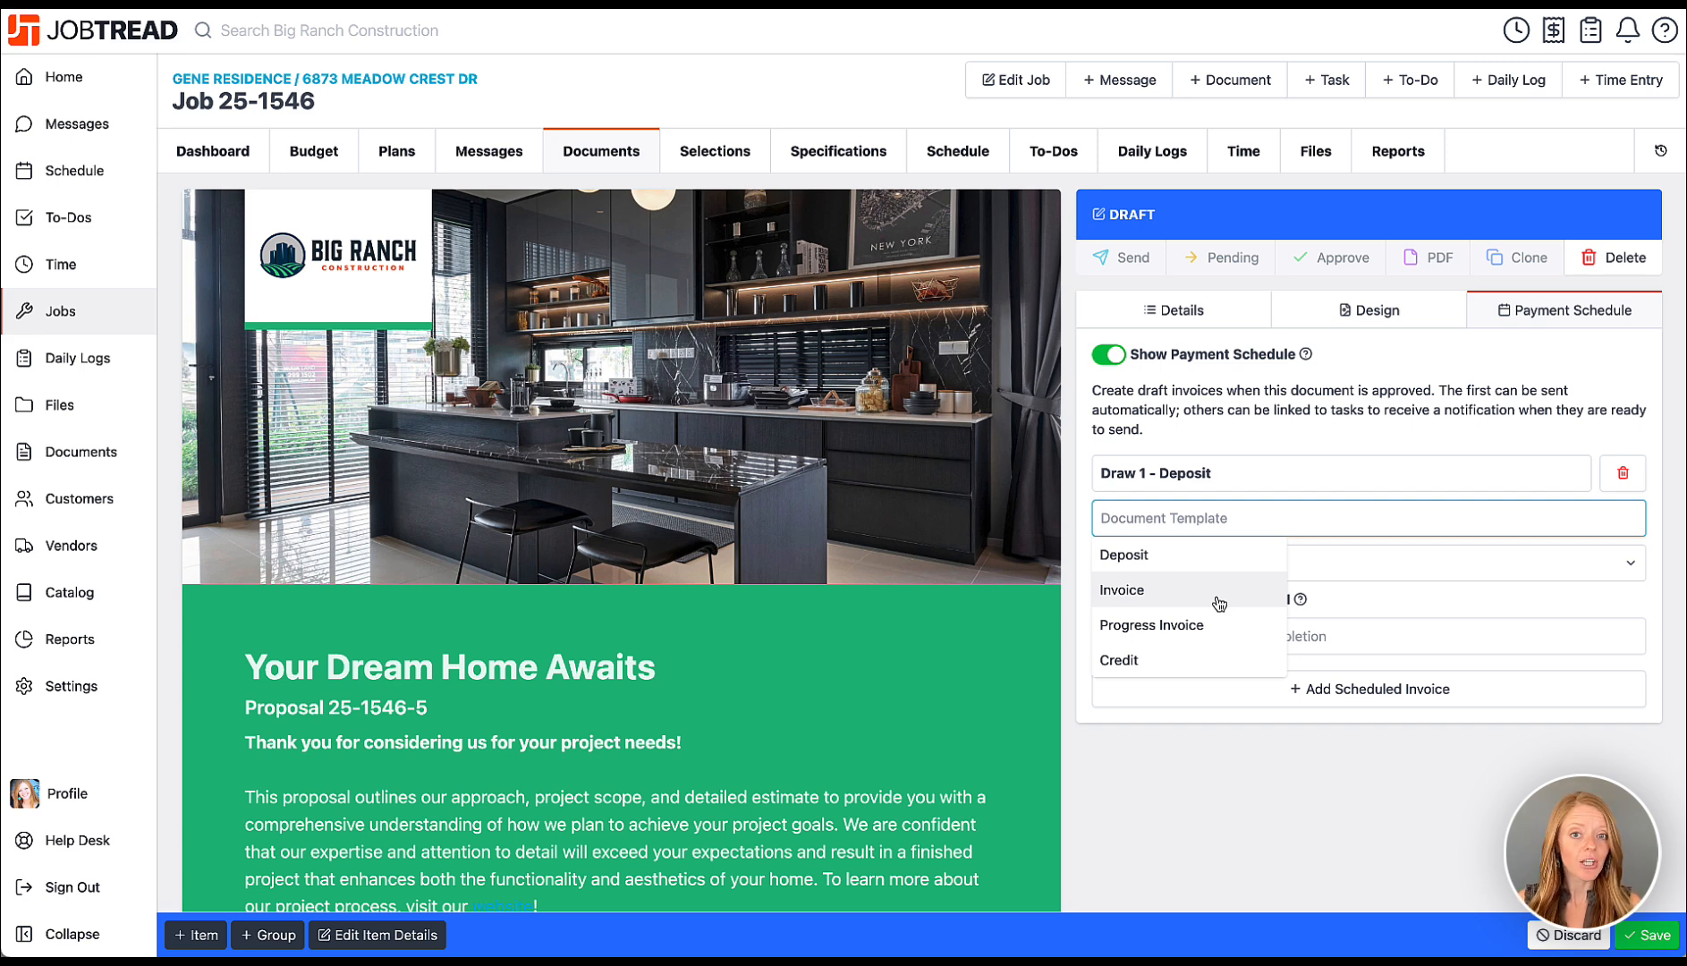
click(1211, 563)
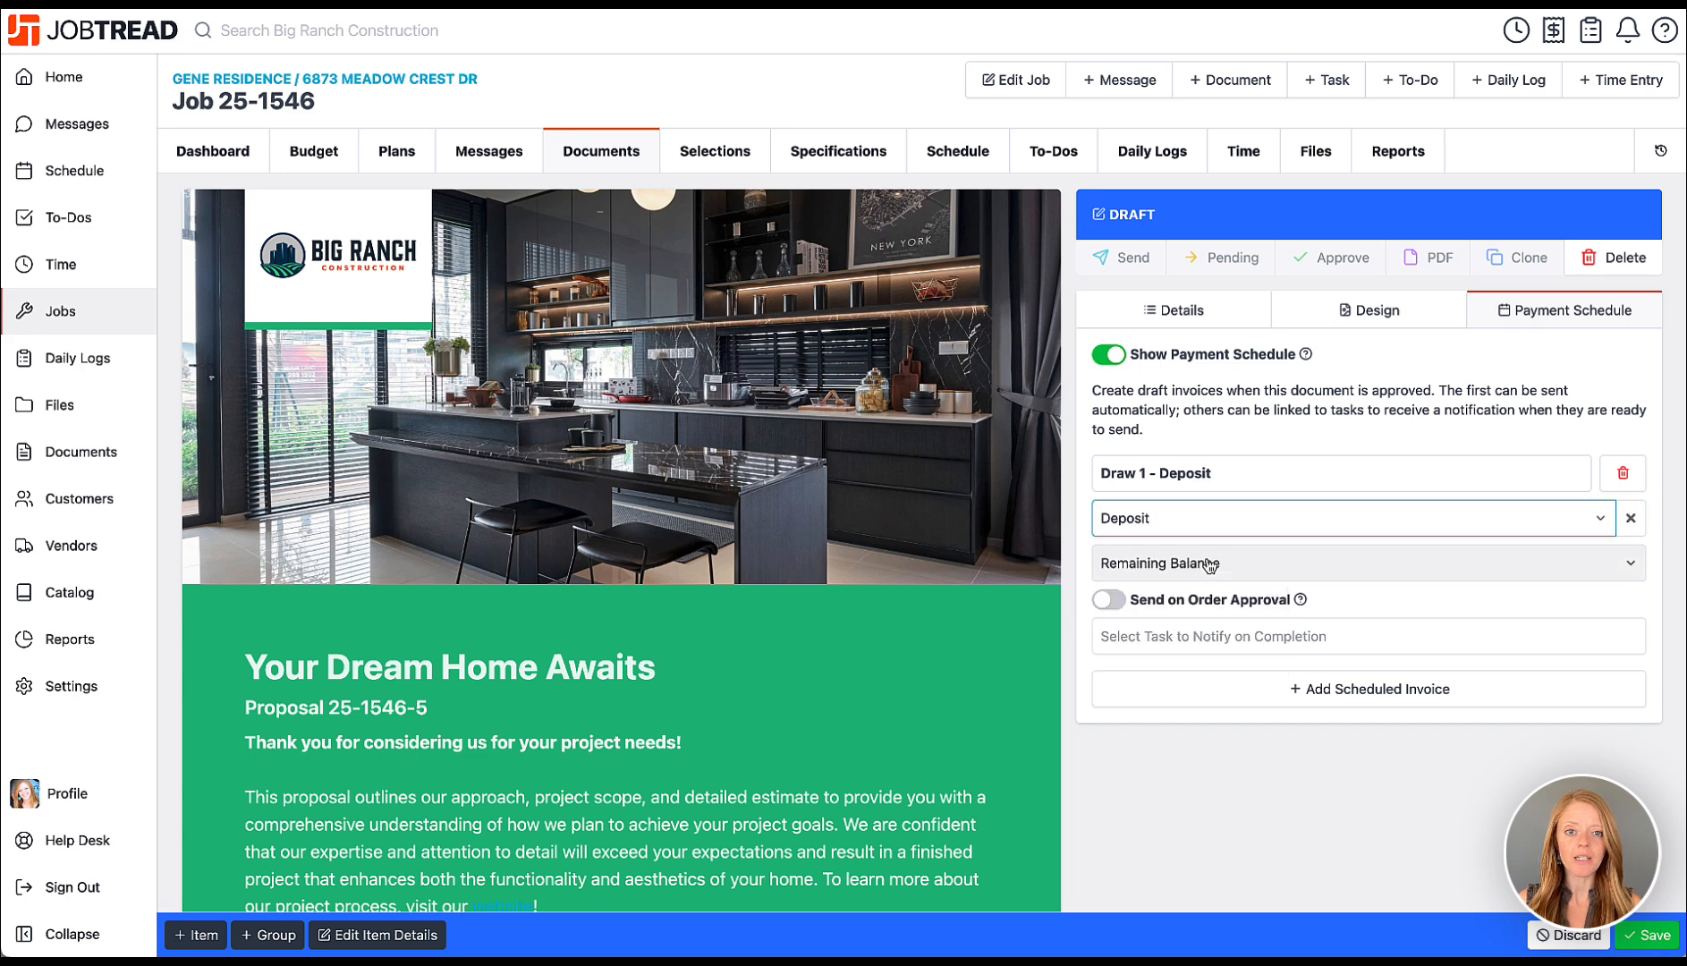
click(1275, 569)
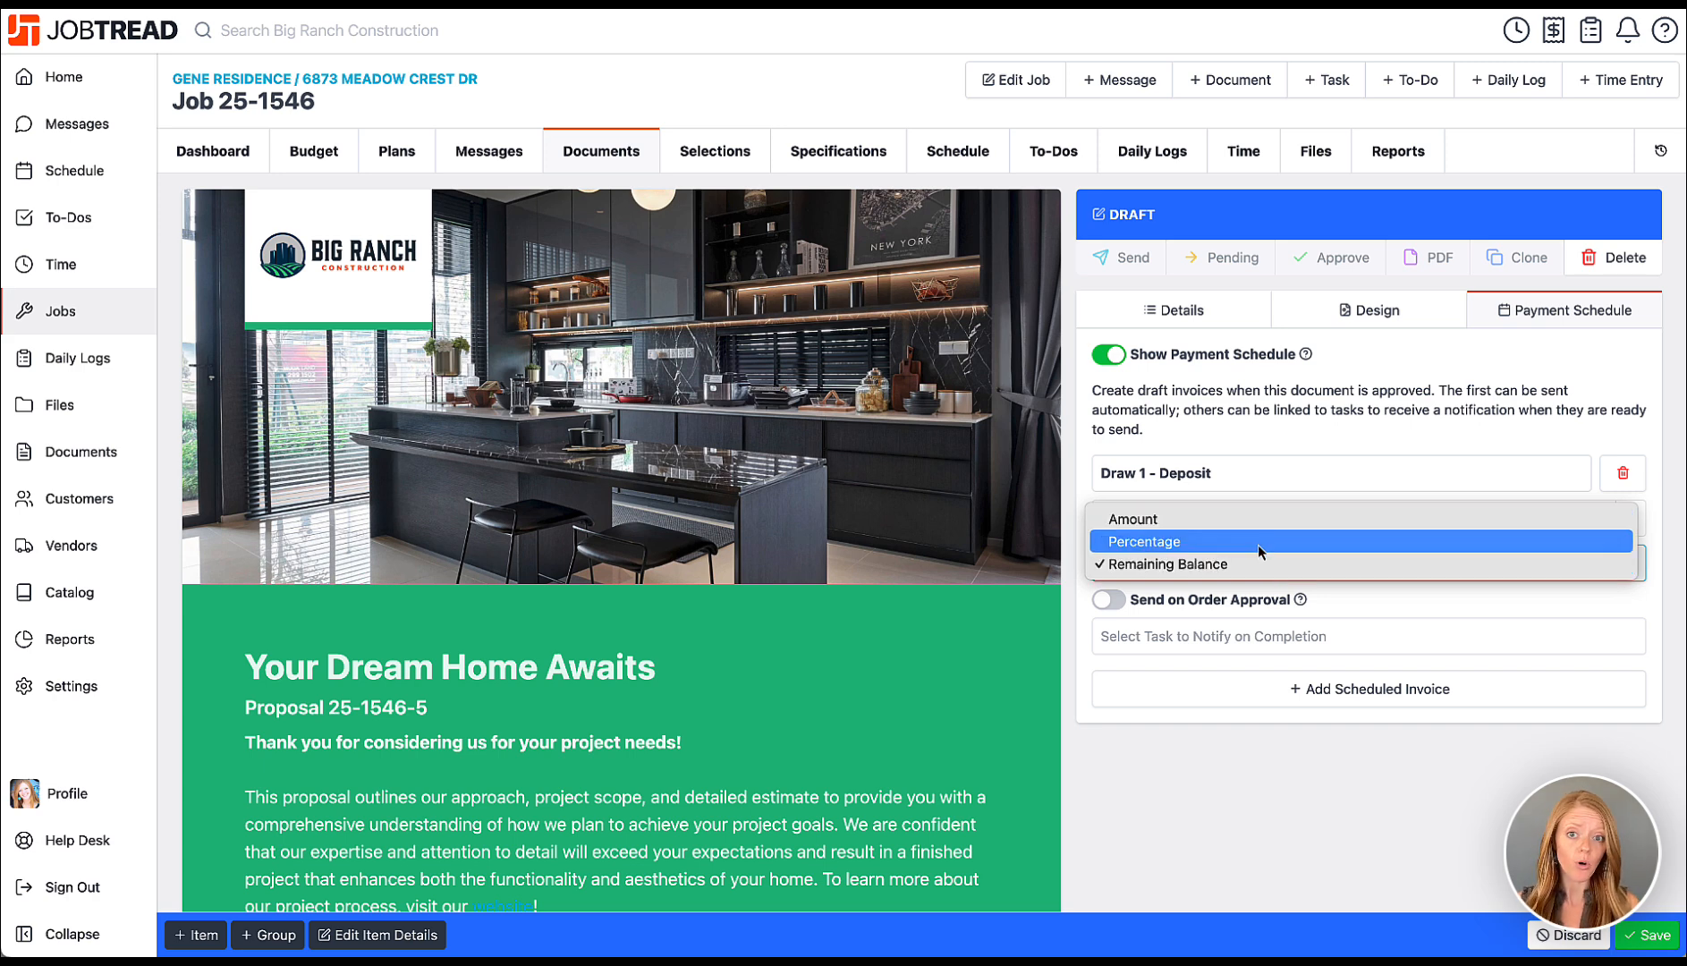
click(1258, 545)
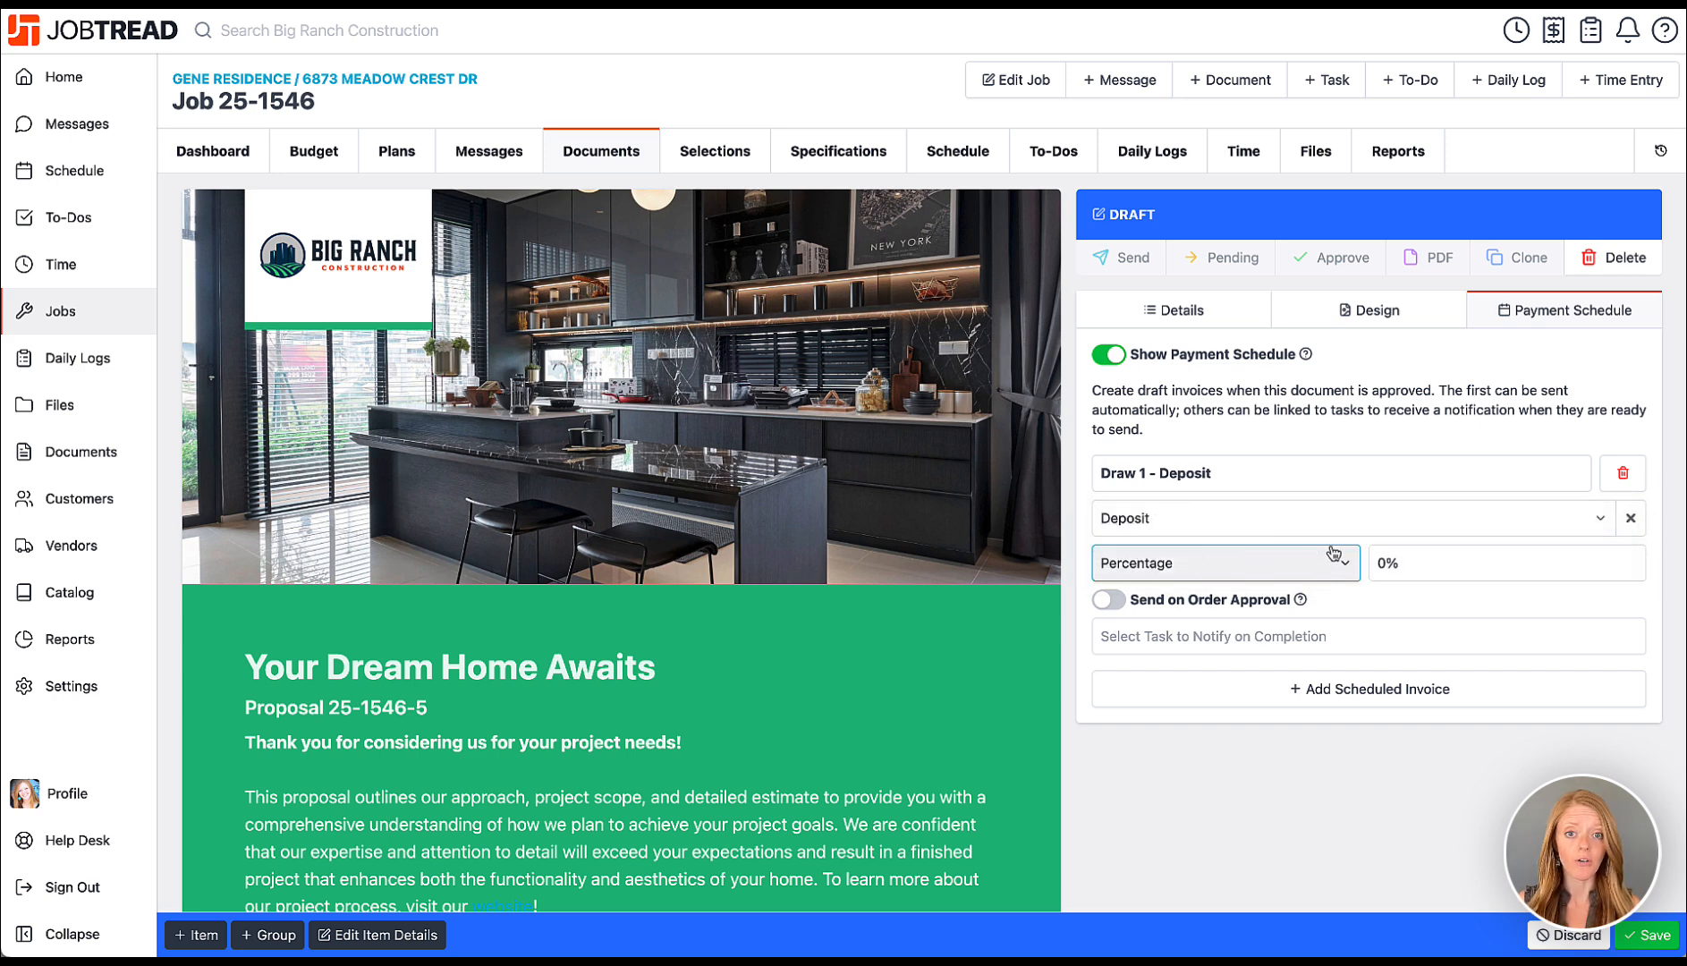
click(1396, 565)
text(10)
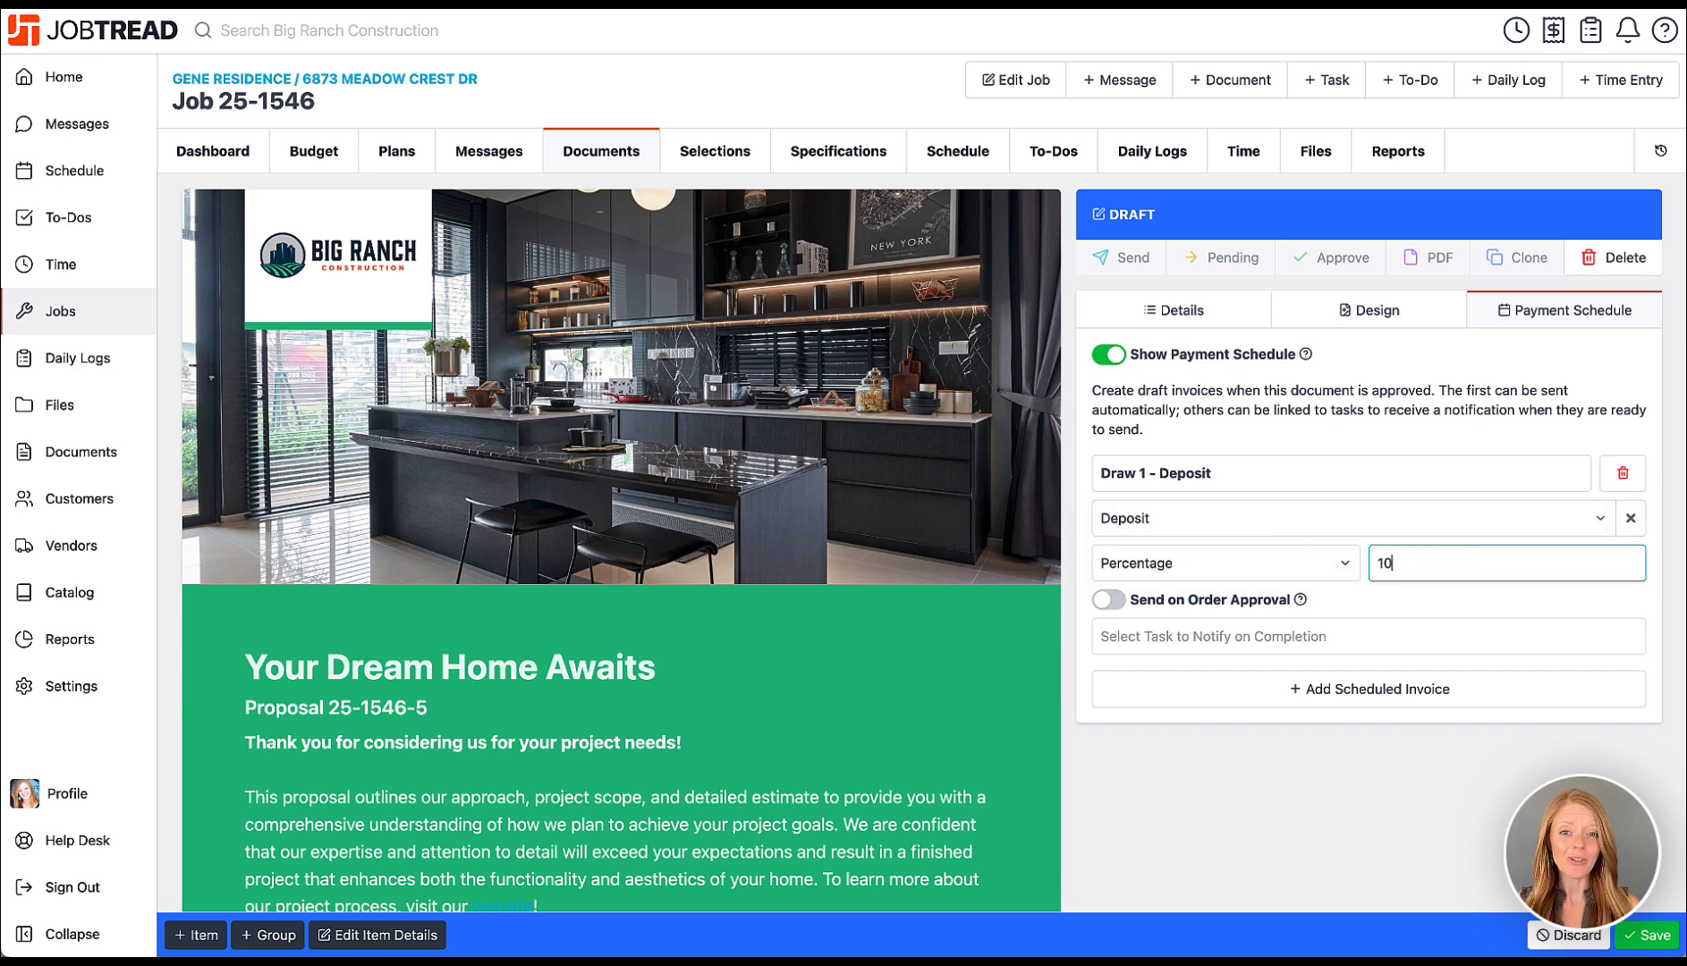
text(%)
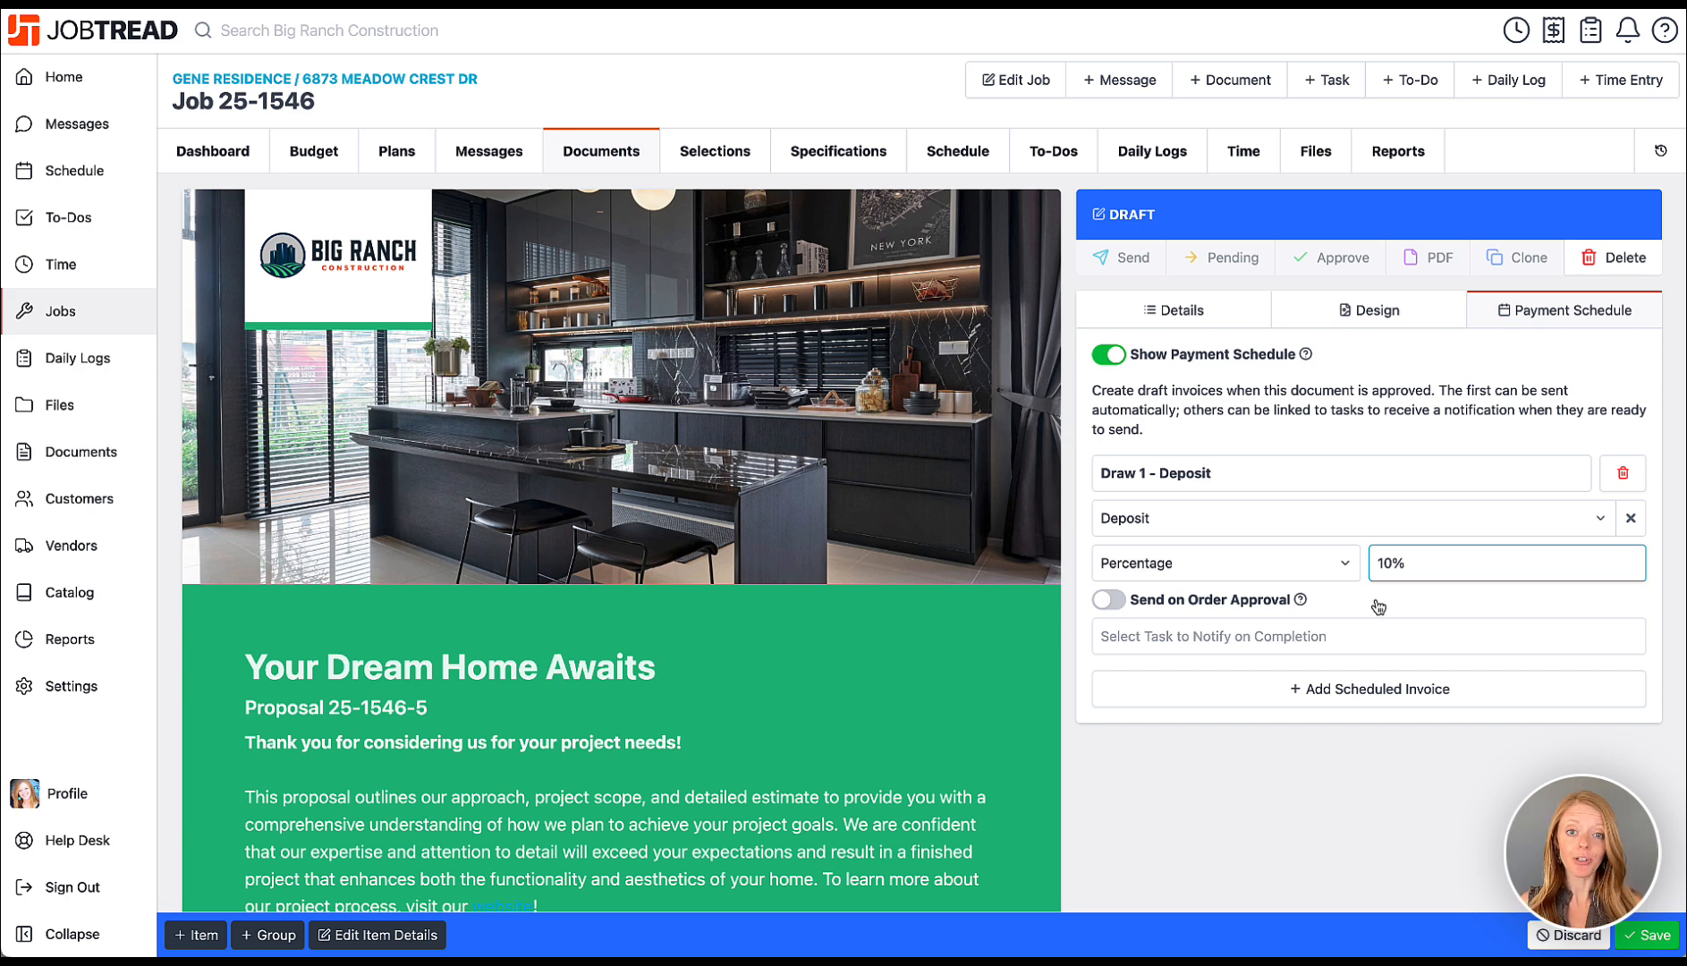
click(1378, 607)
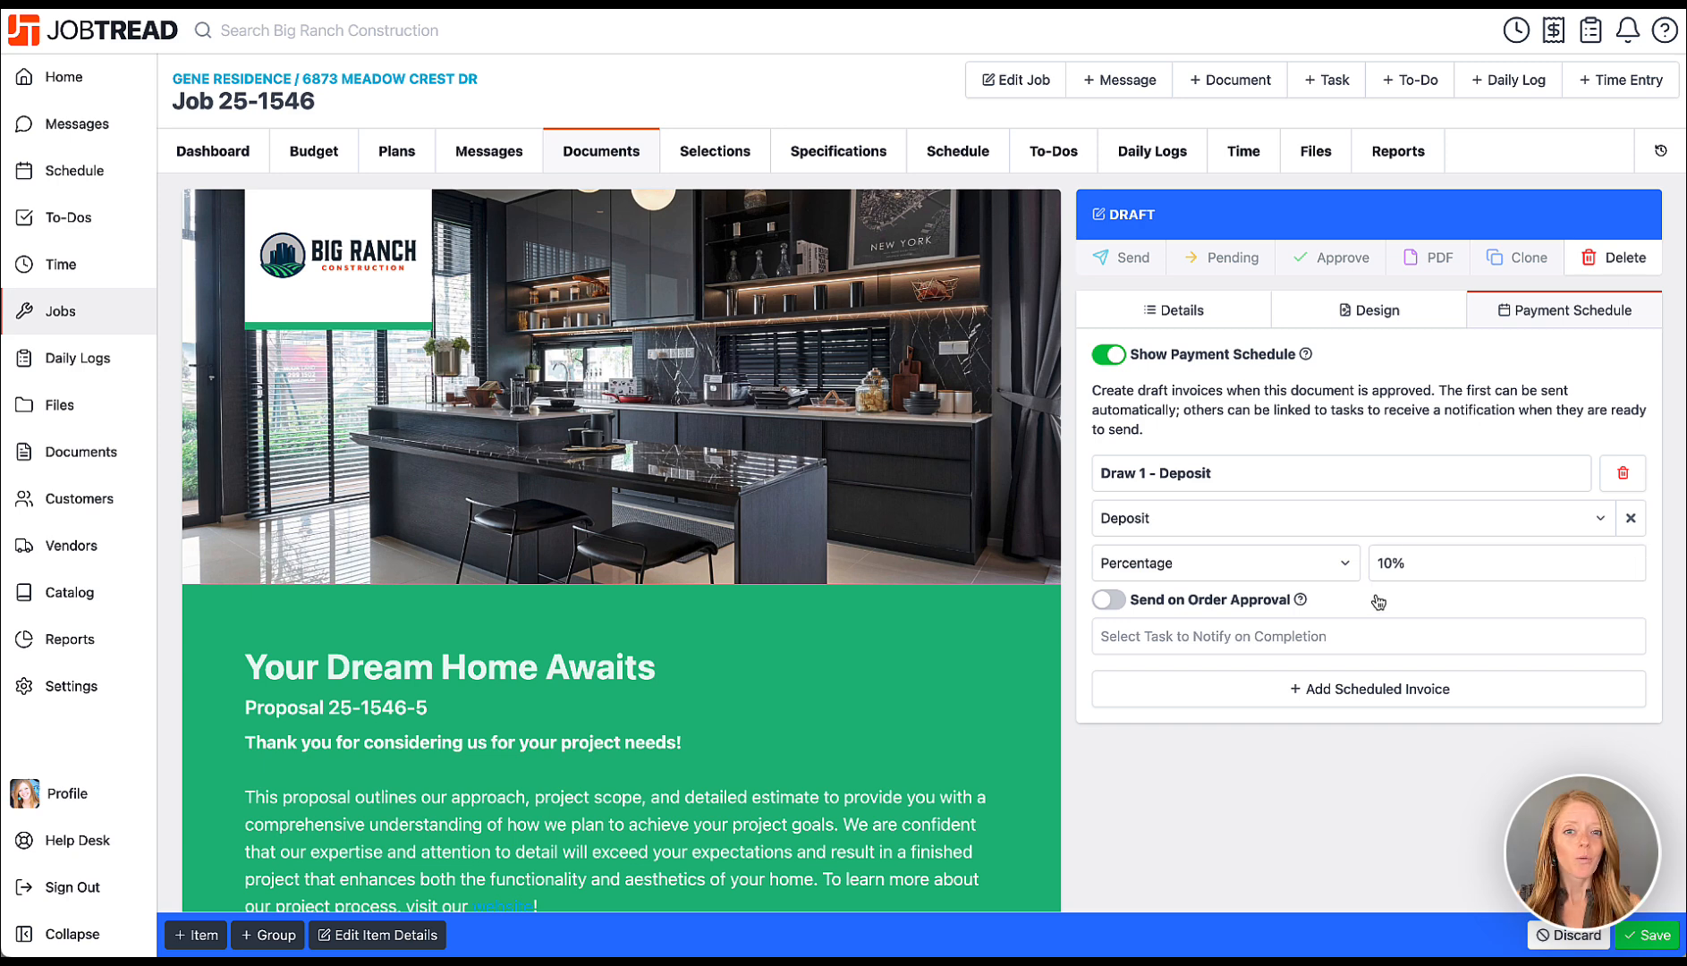
click(1107, 601)
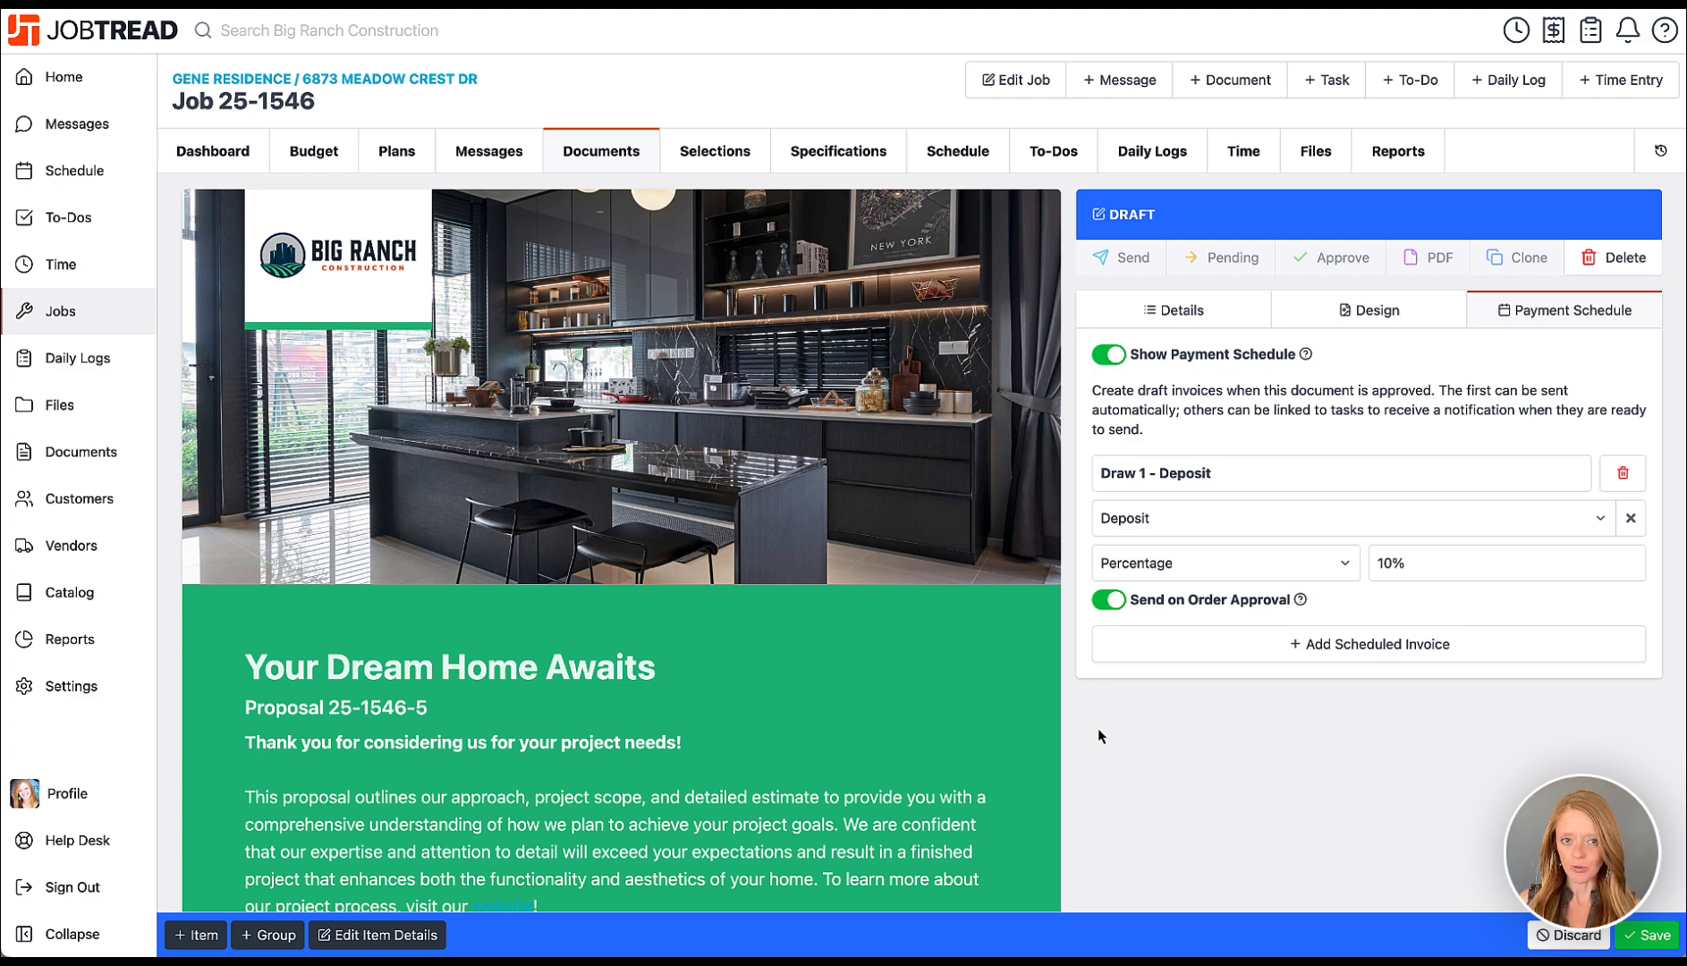
Add a second scheduled invoice named "Draw 2" that uses the Progress Invoice template.
scroll(1022, 763, down, 10)
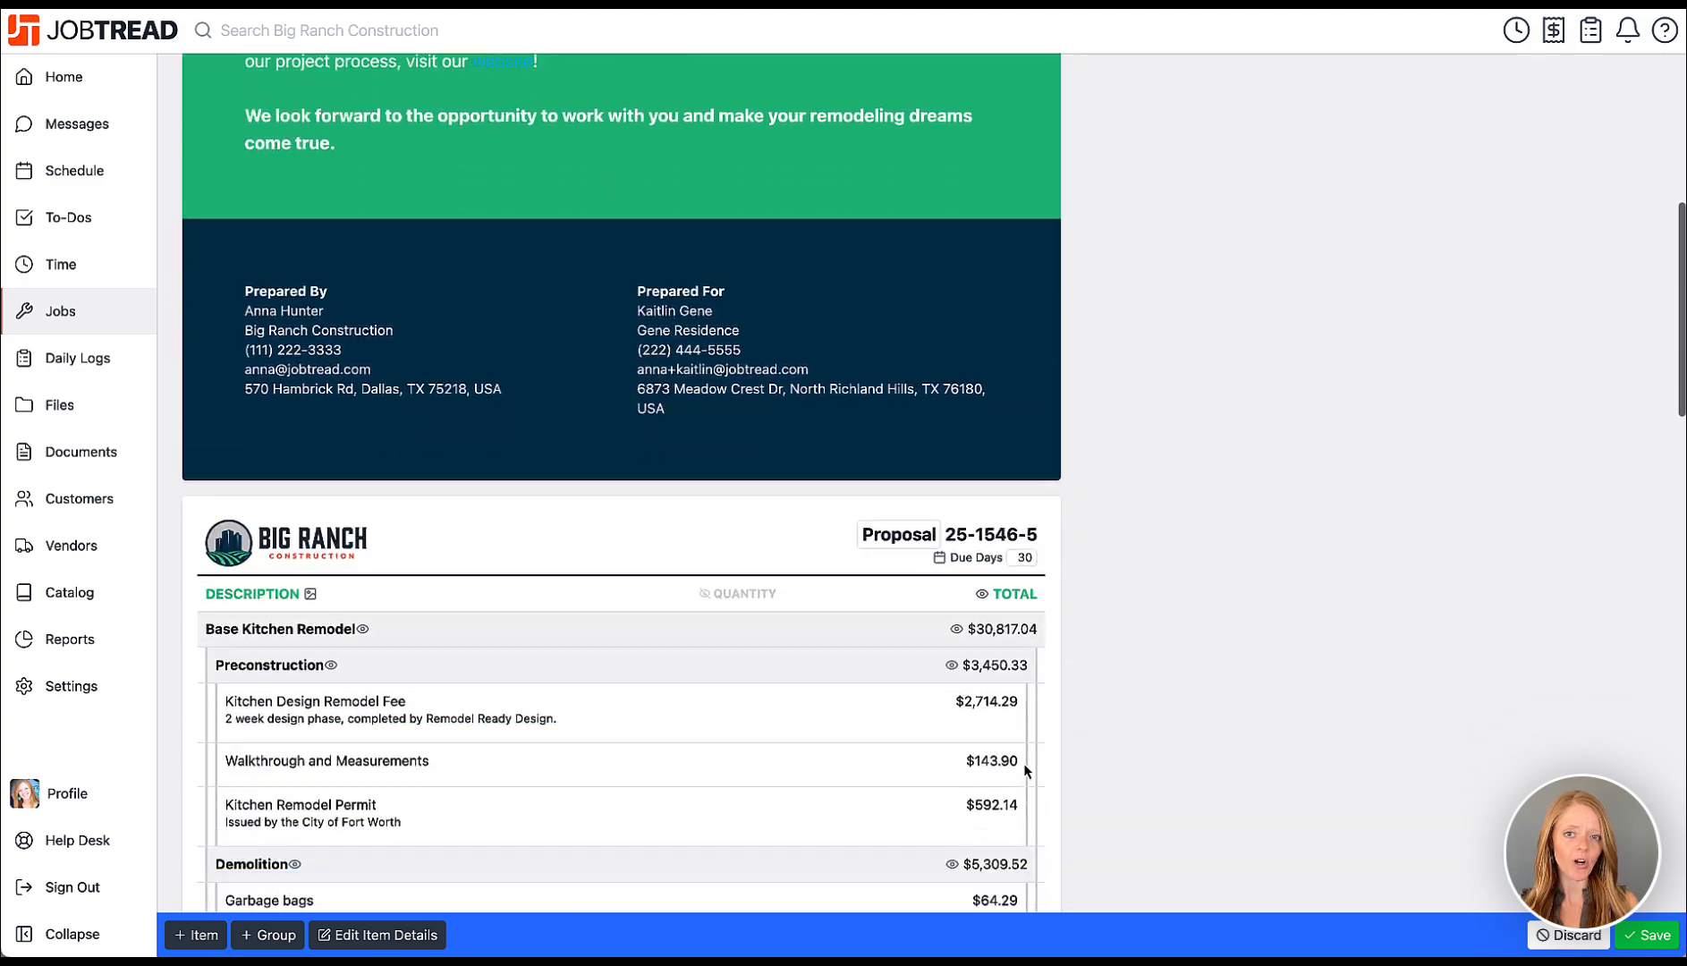
scroll(1023, 763, down, 18)
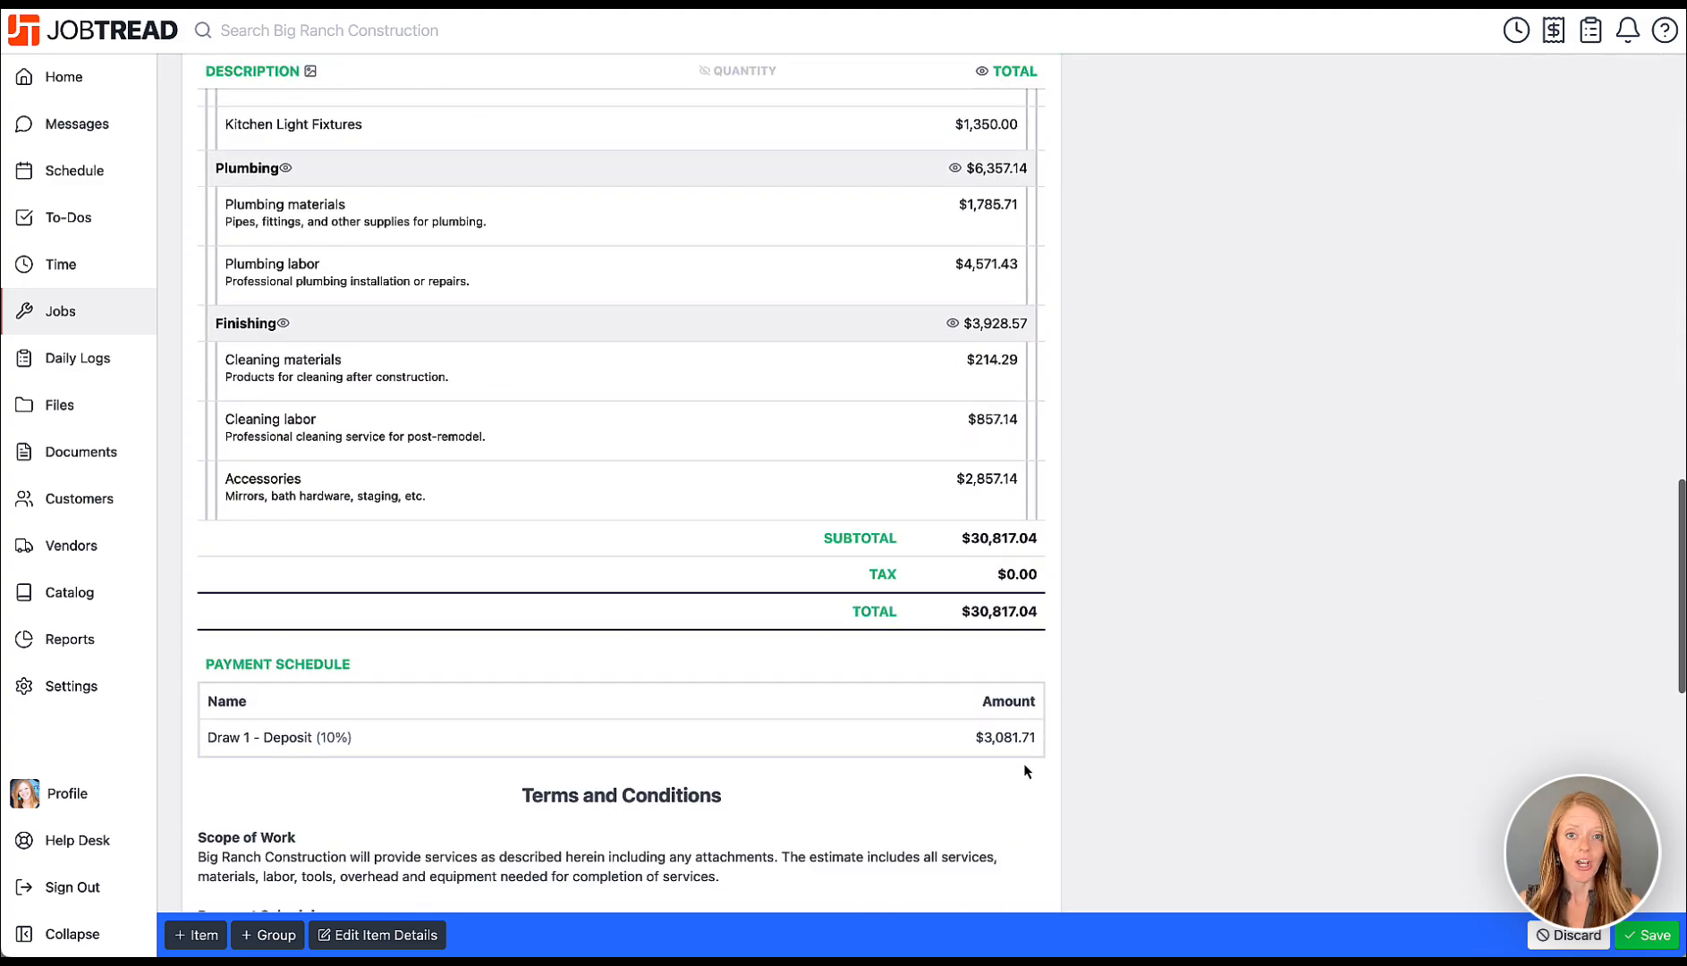
scroll(778, 420, up, 20)
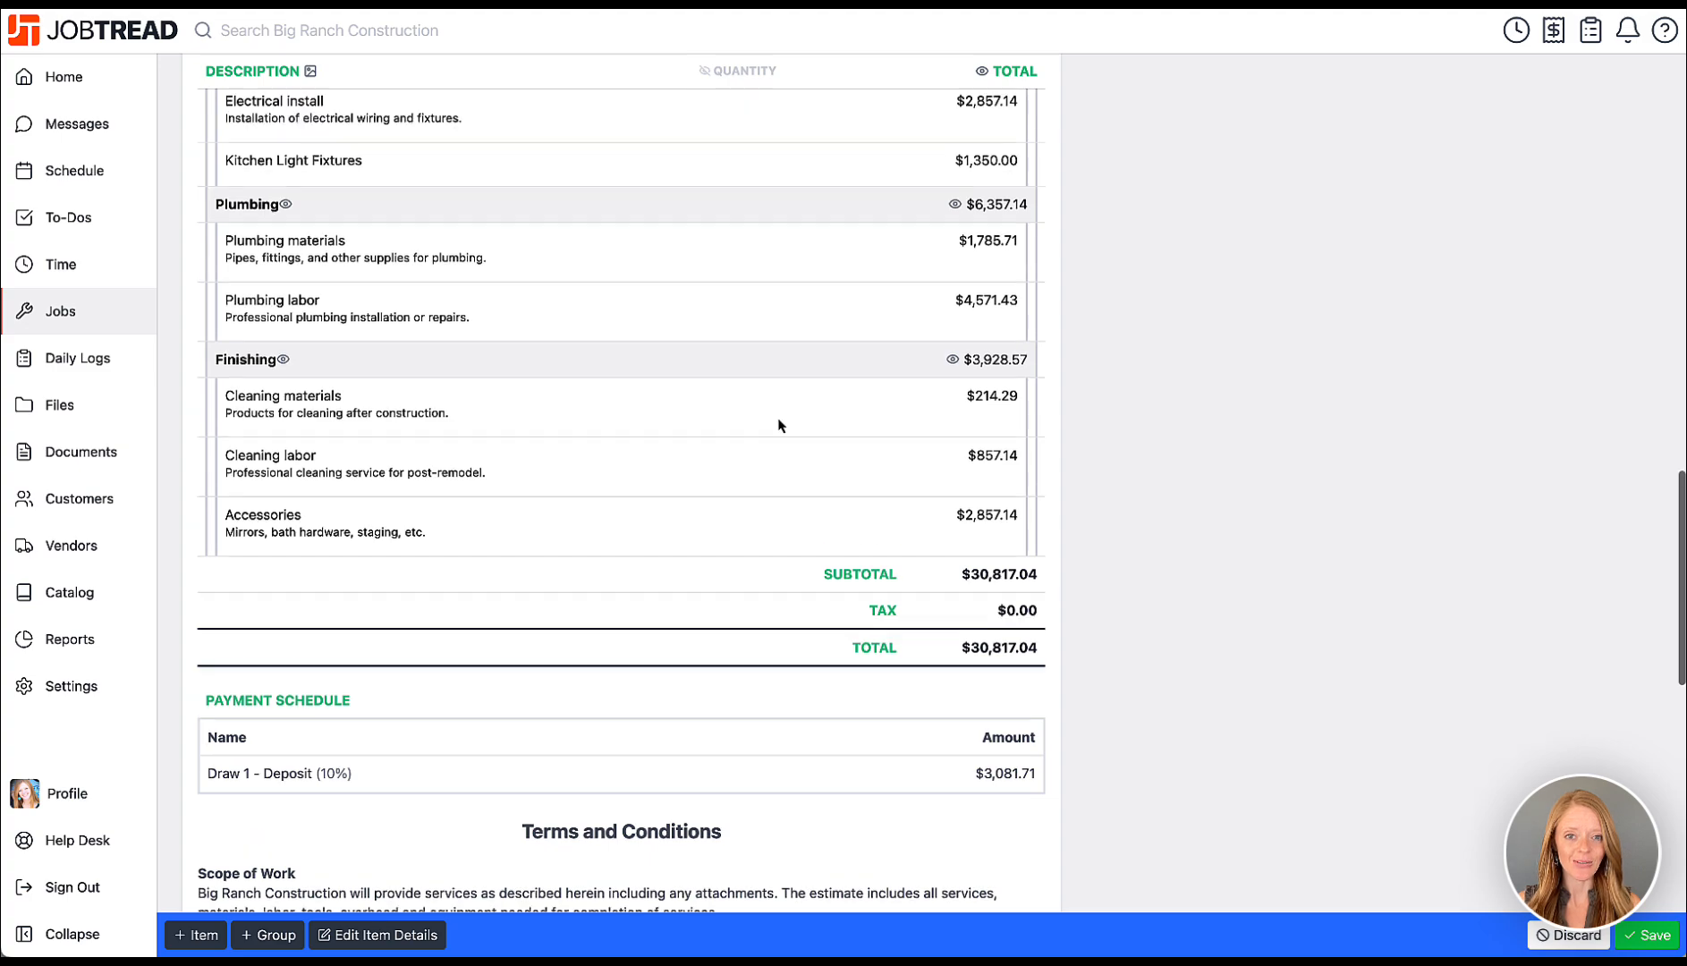
scroll(778, 425, up, 1)
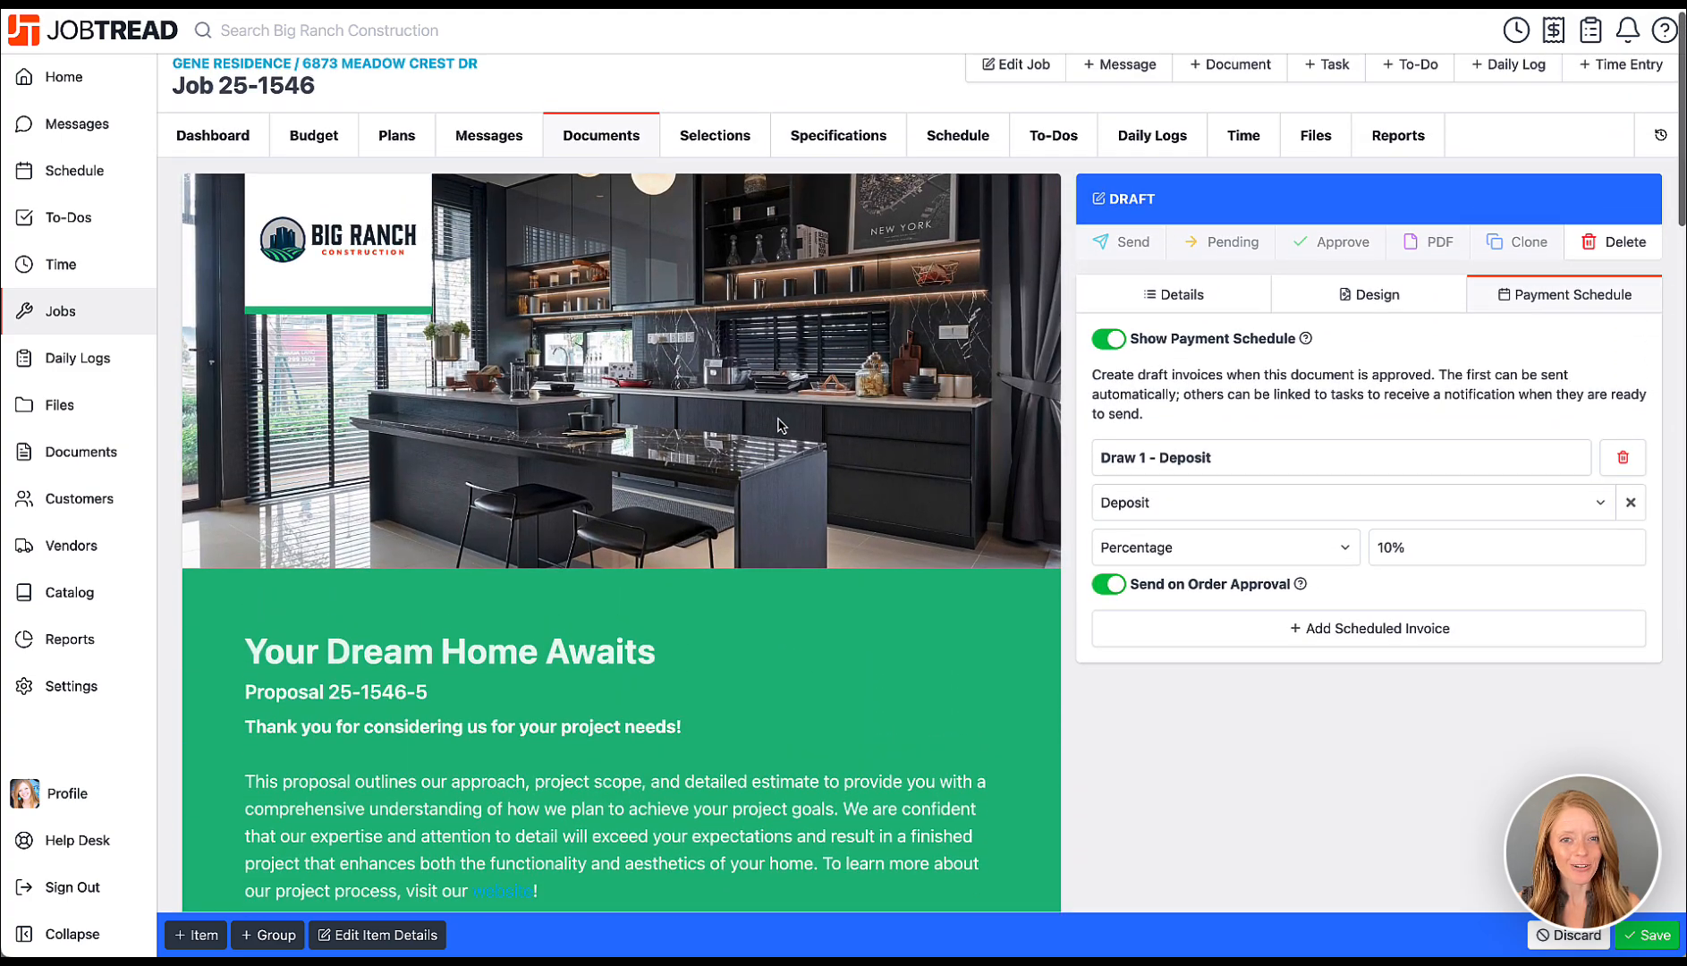
click(1182, 629)
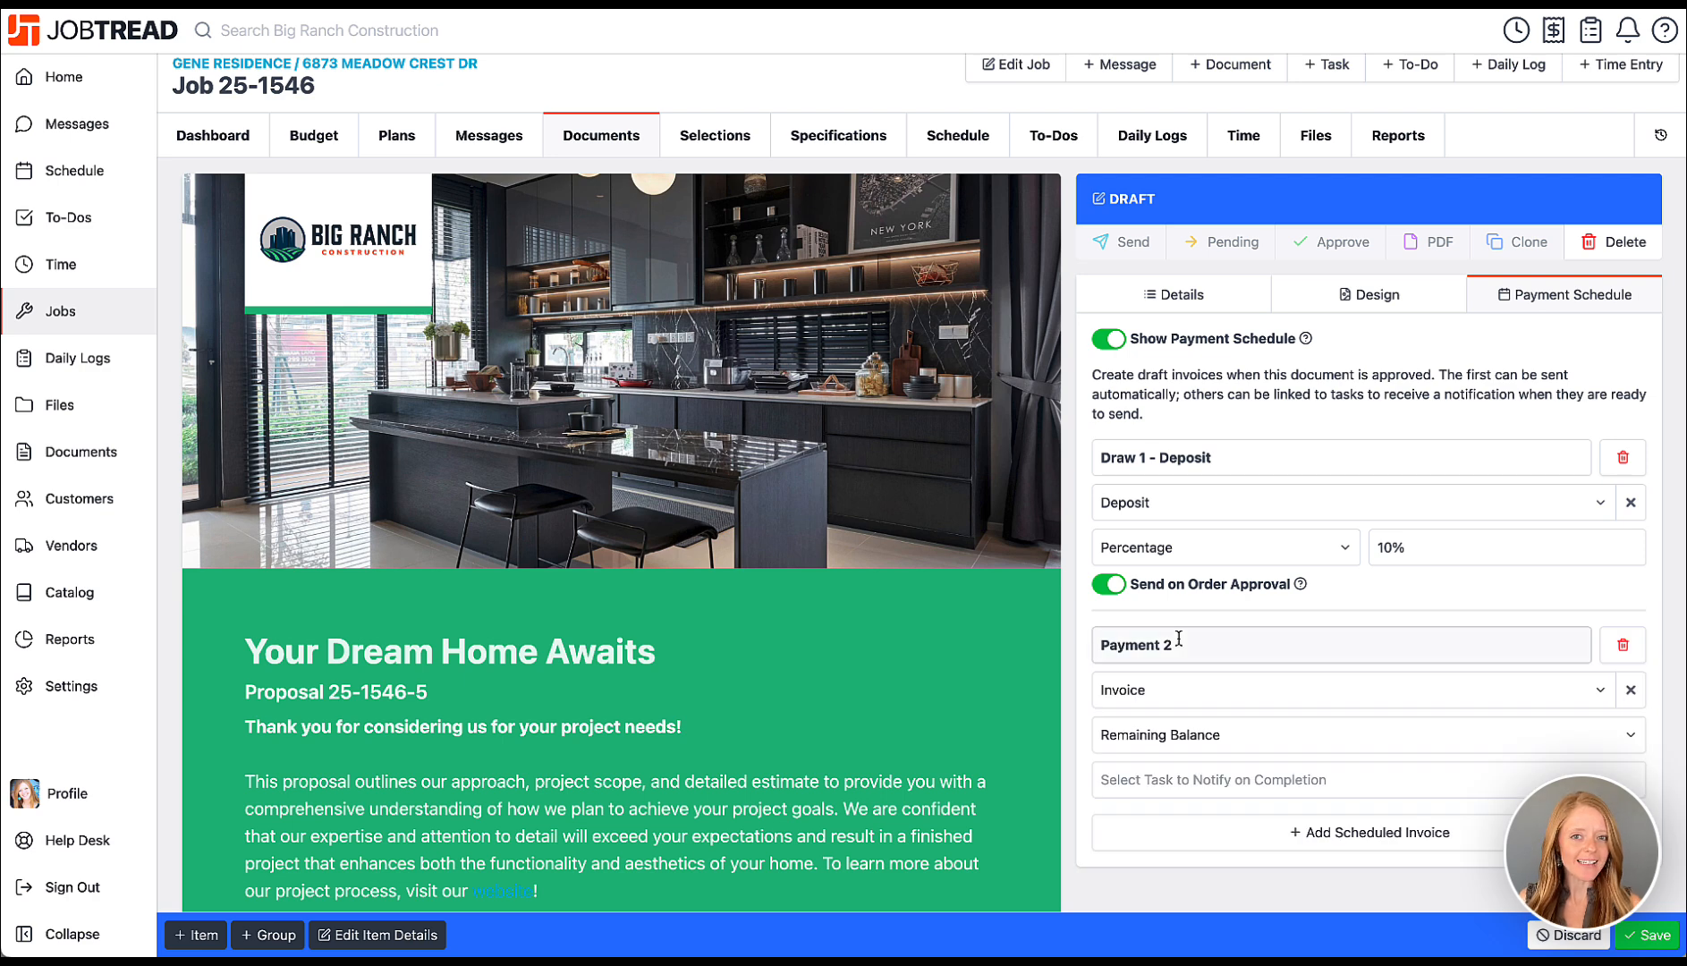
click(1179, 642)
text(Draw 2)
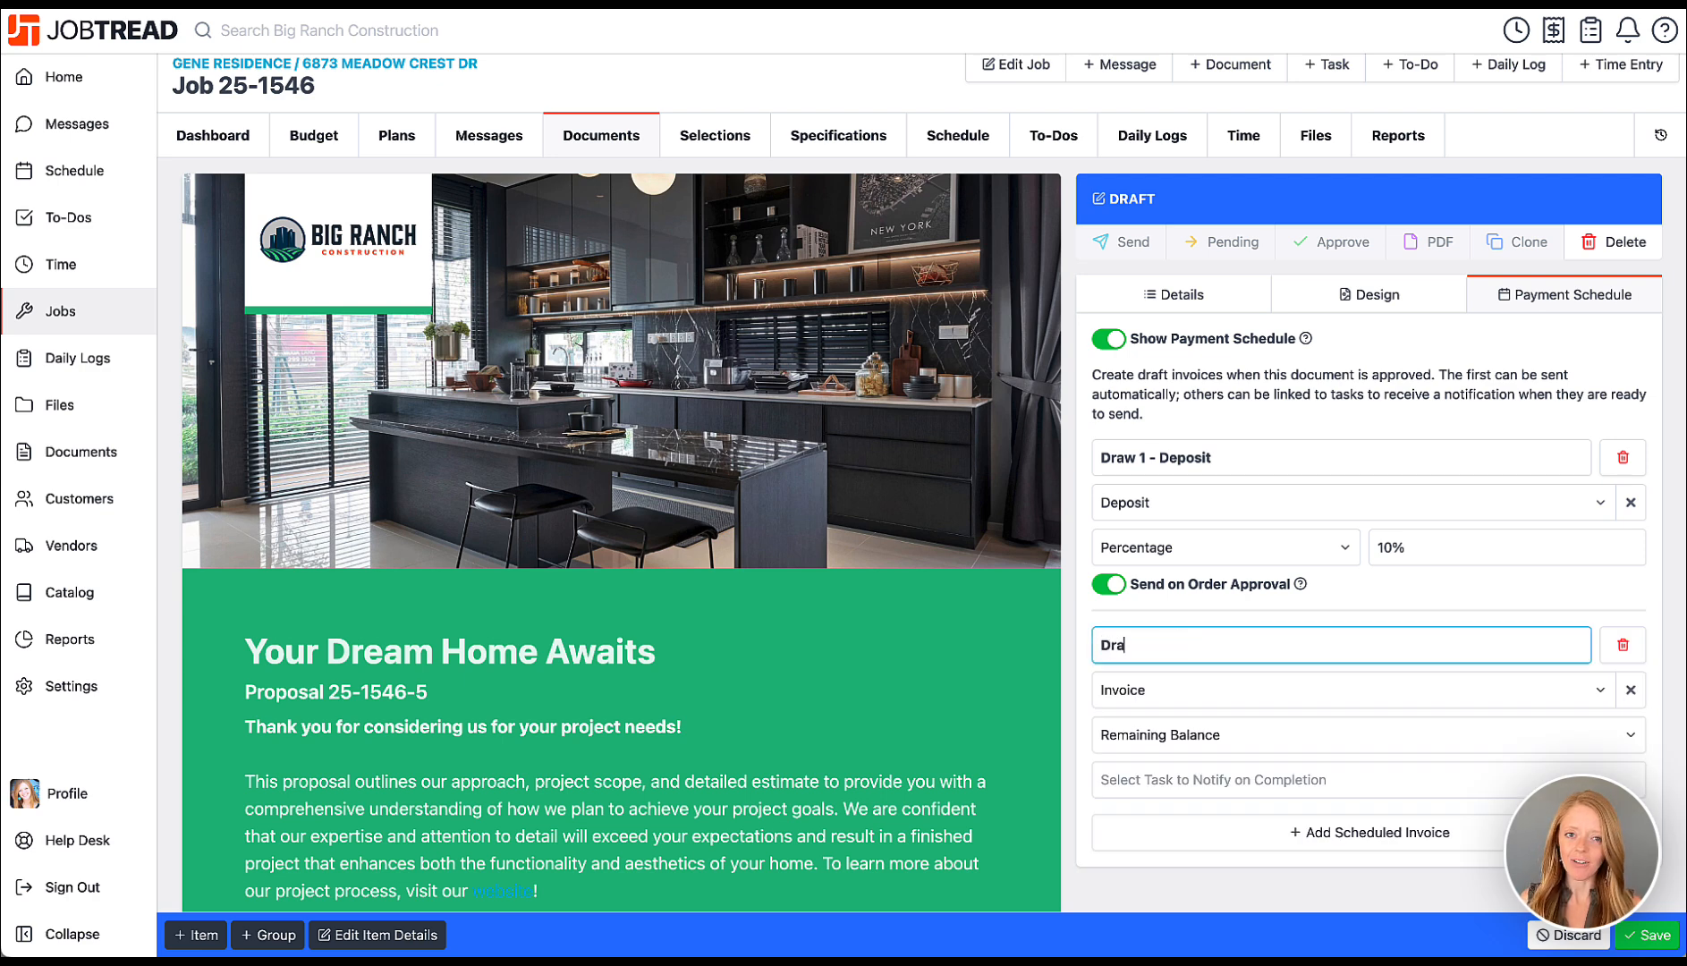
click(1191, 690)
click(1188, 798)
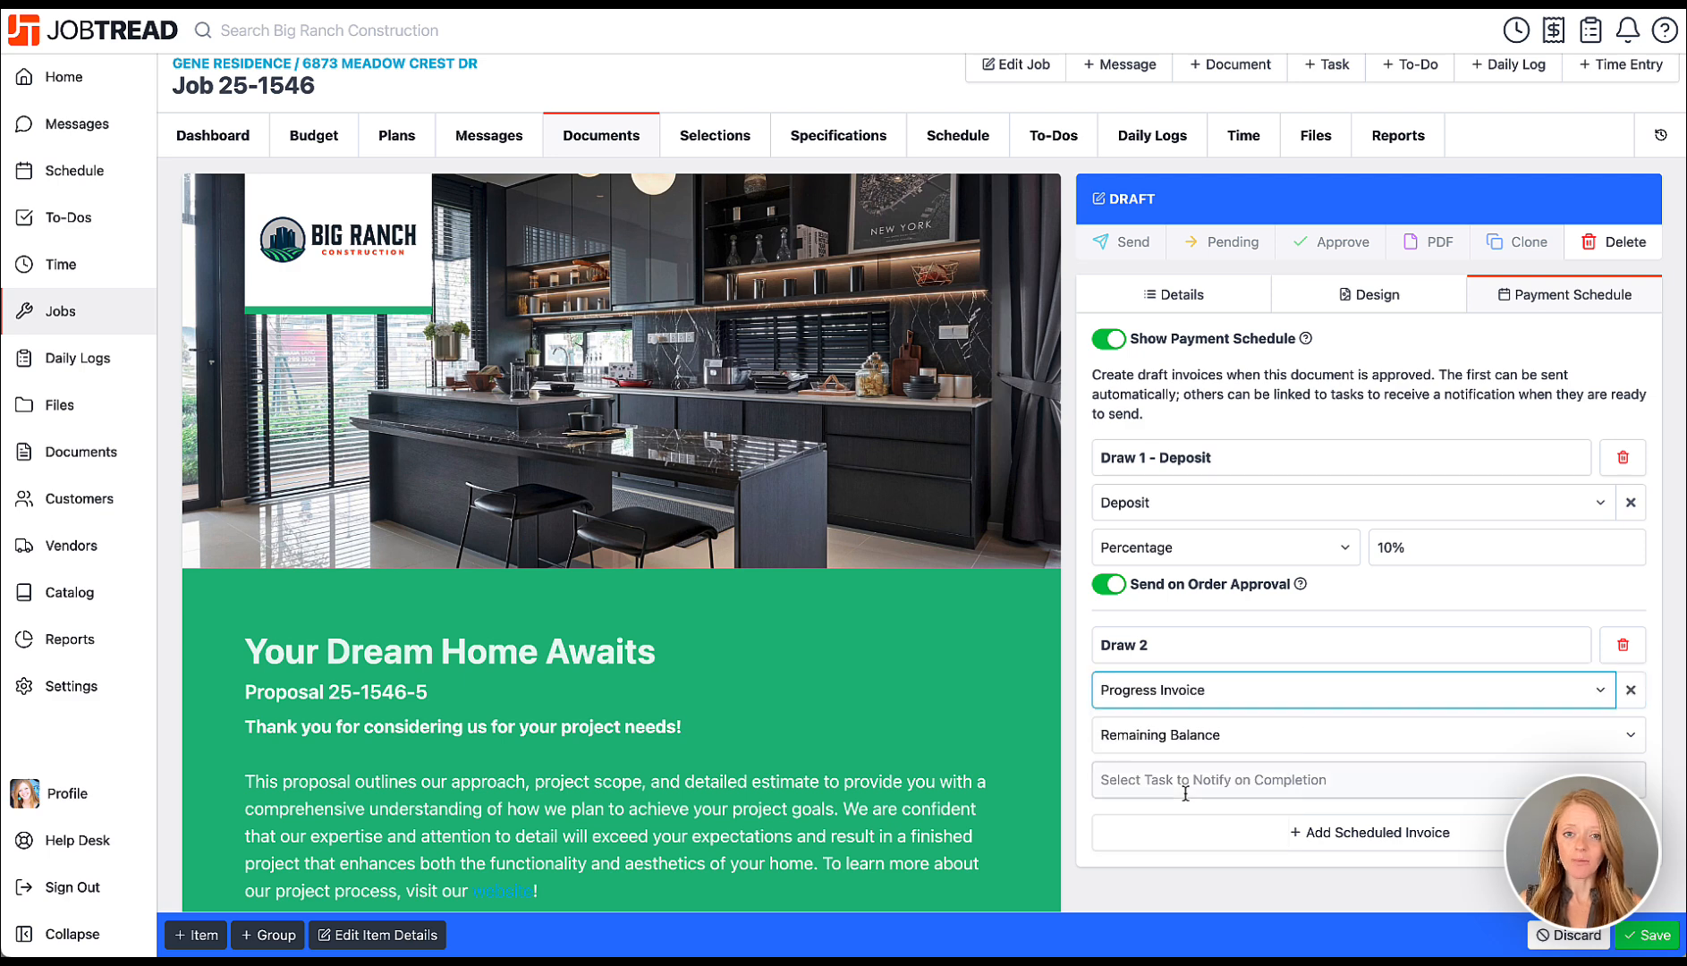
Set Draw 2 to a percentage of 25% and link it to the "Inspection: Foundation" task for notification on completion.
click(1218, 740)
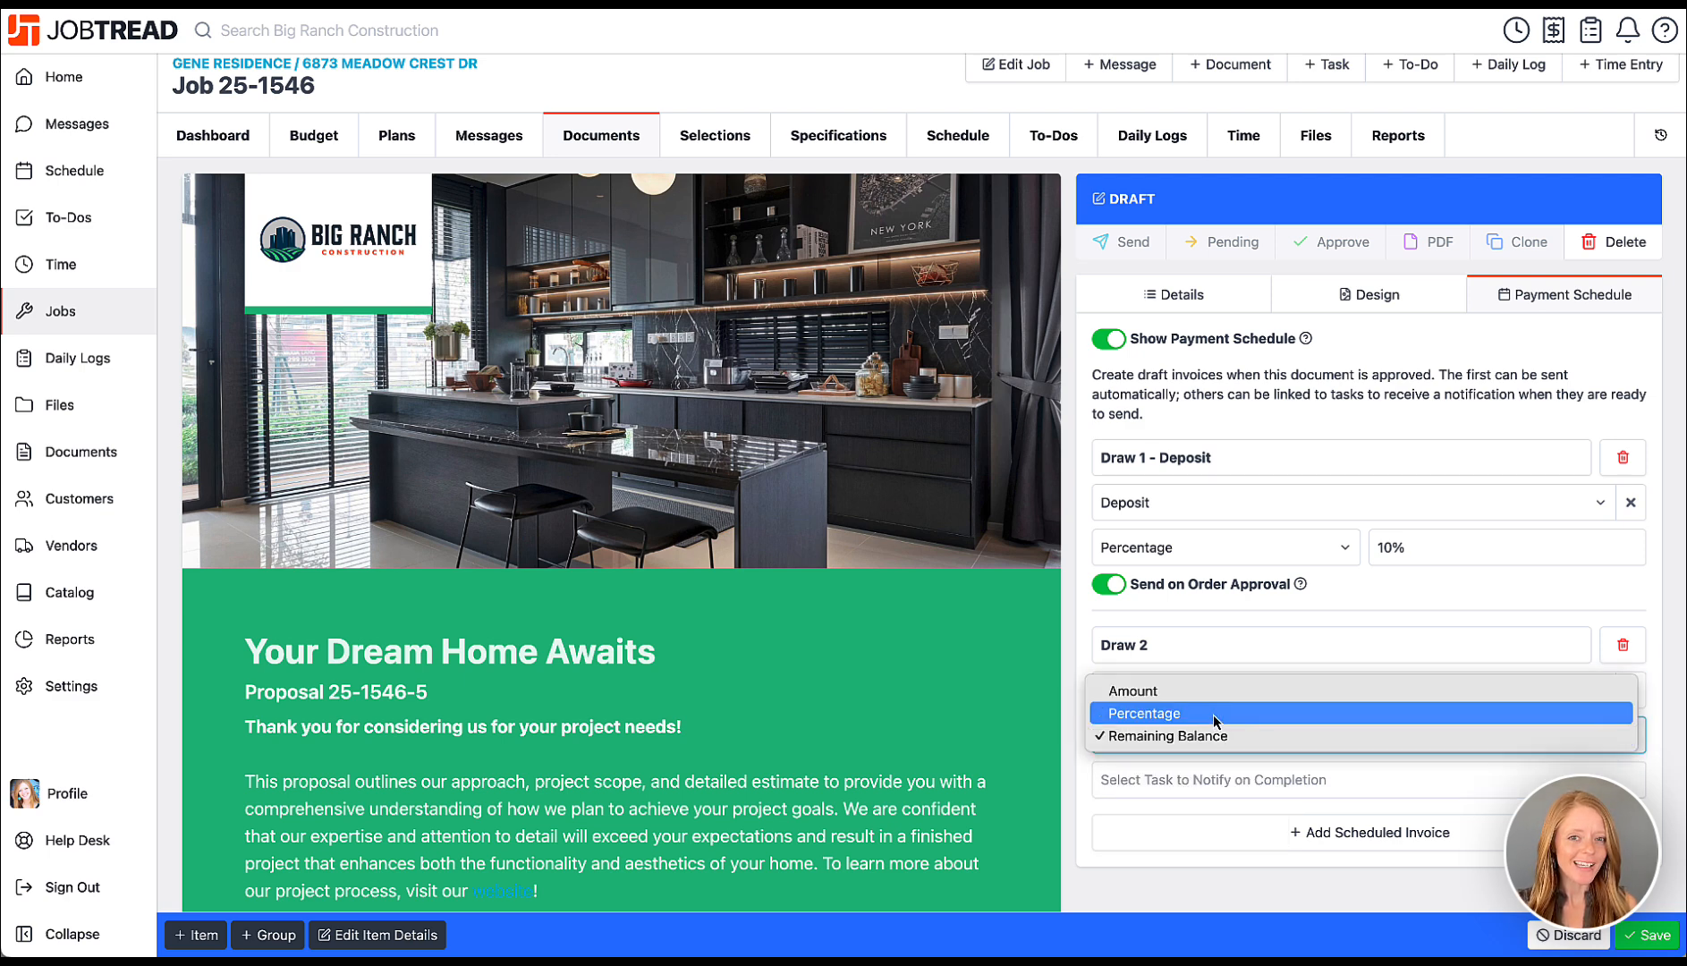
click(1213, 715)
click(1418, 733)
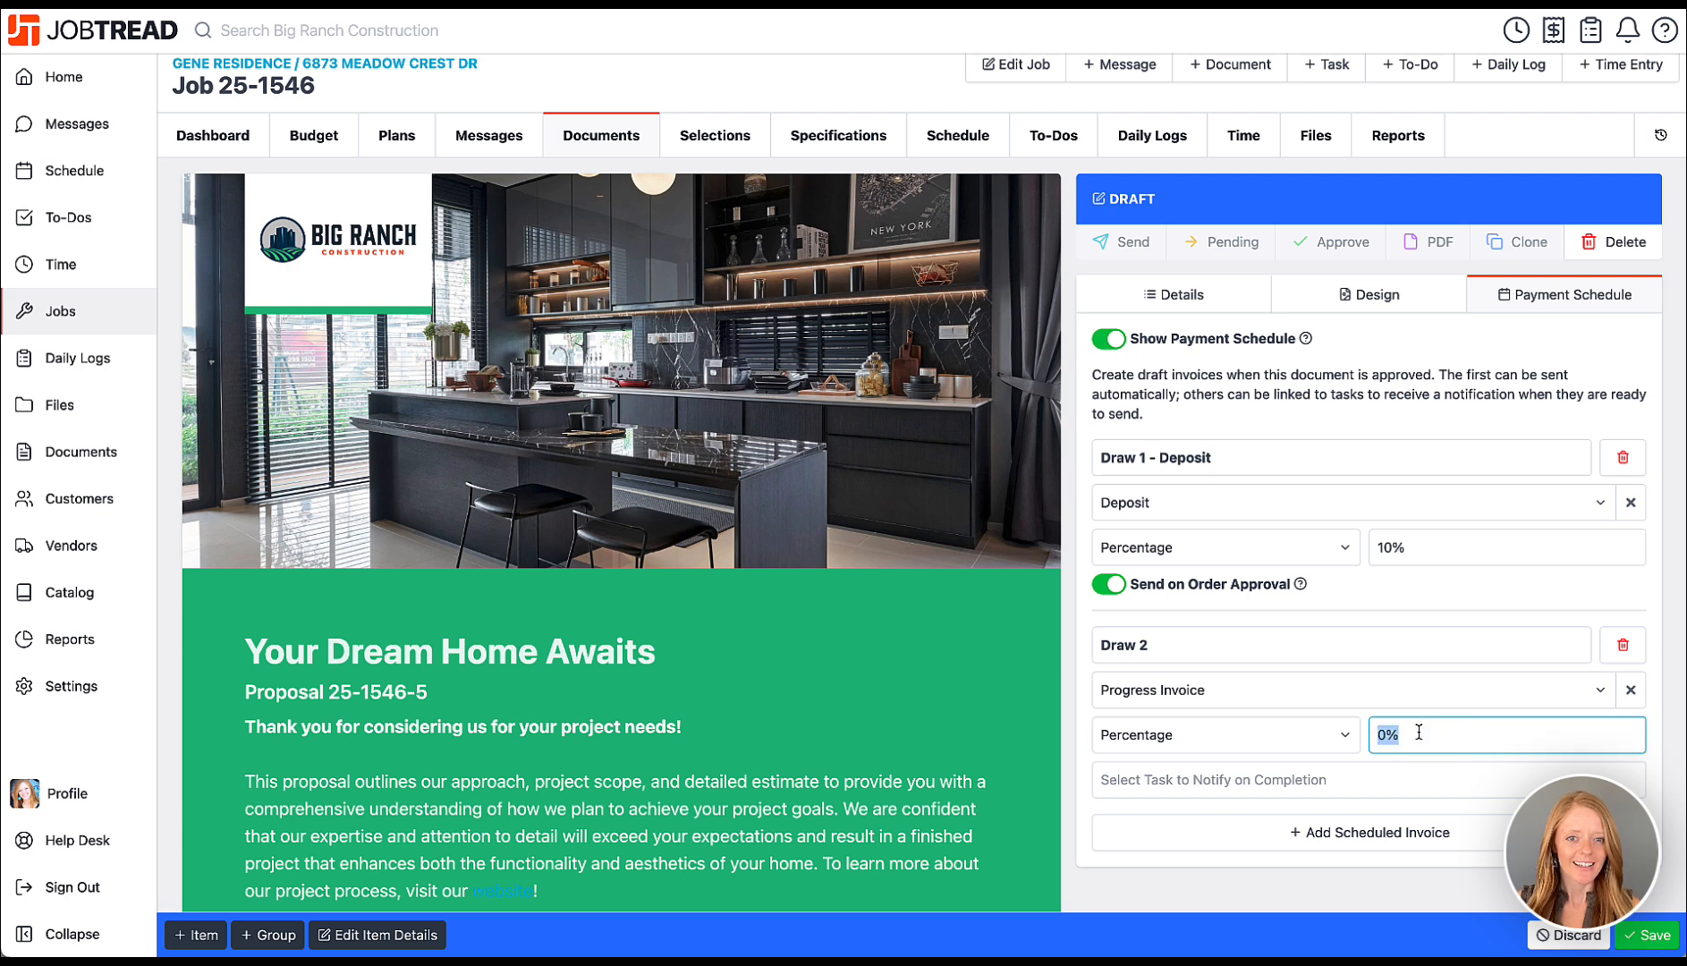
text(25)
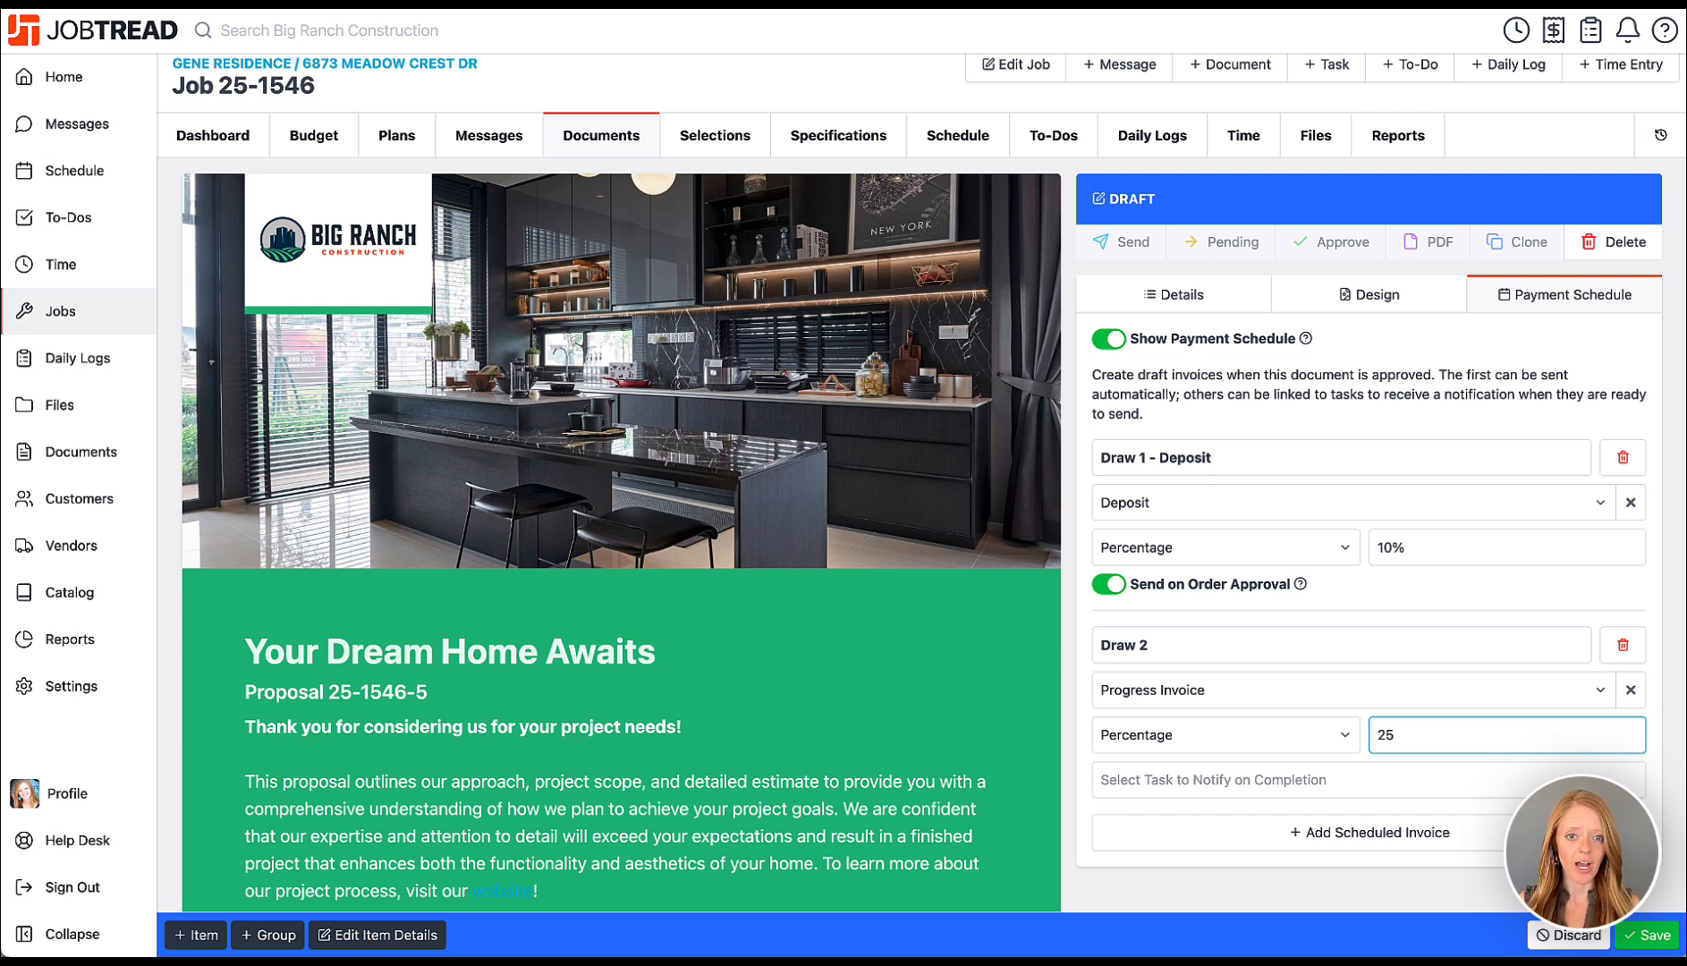
click(1365, 777)
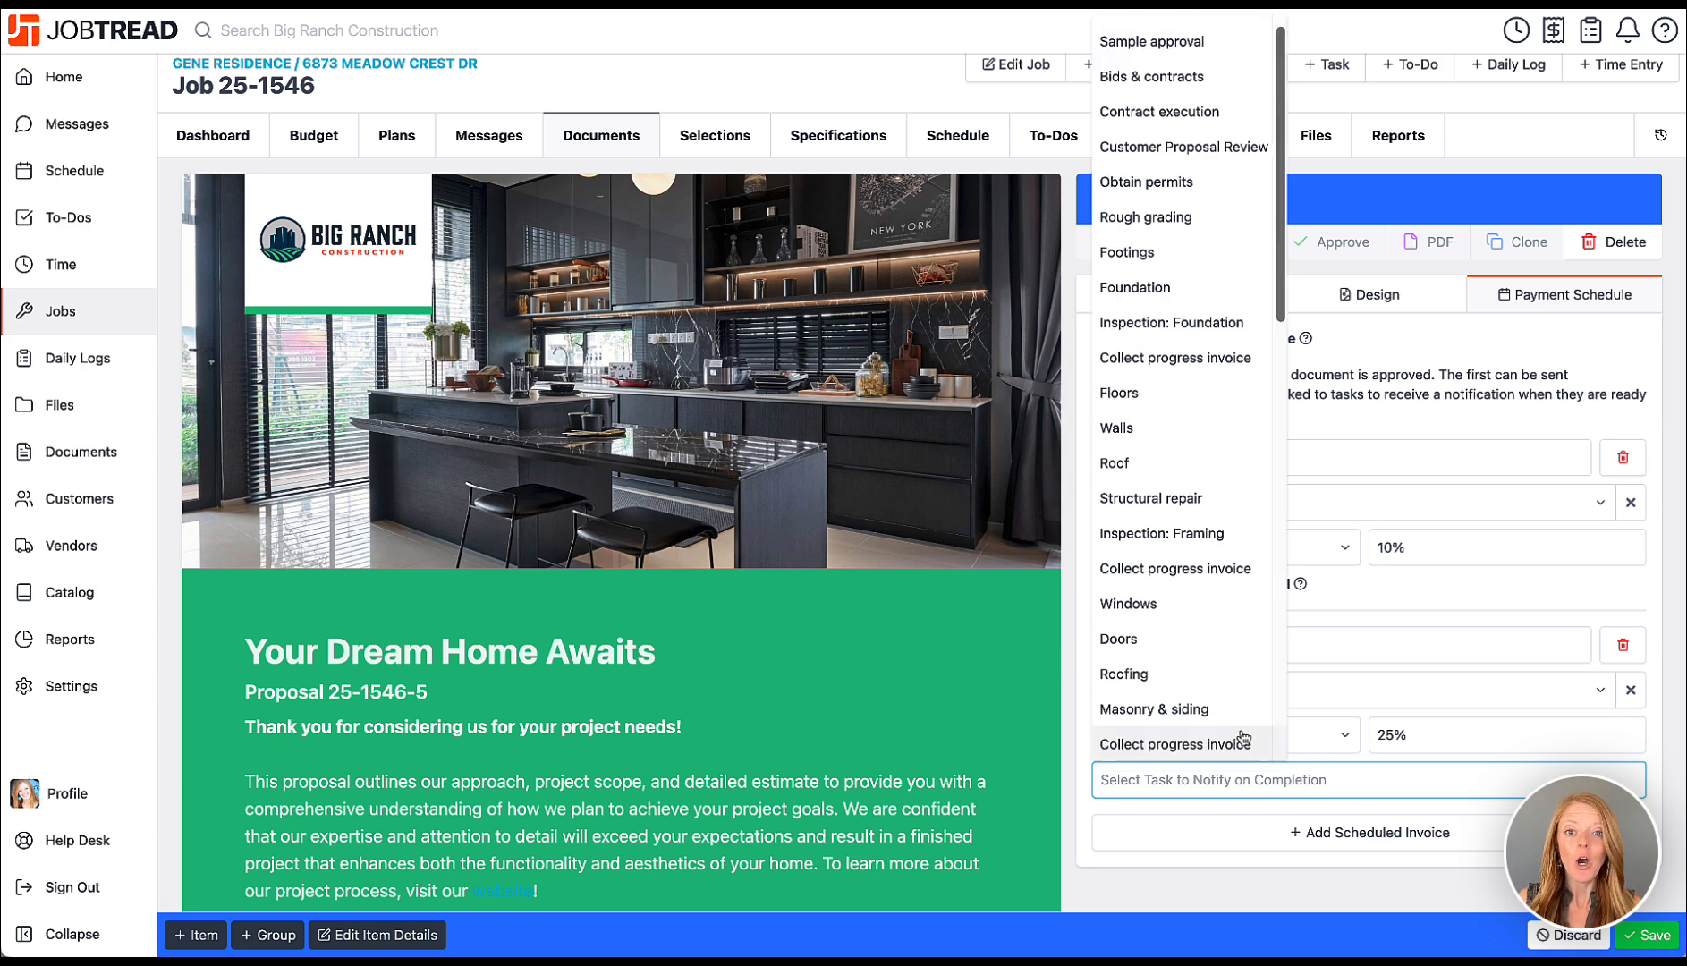
click(1190, 324)
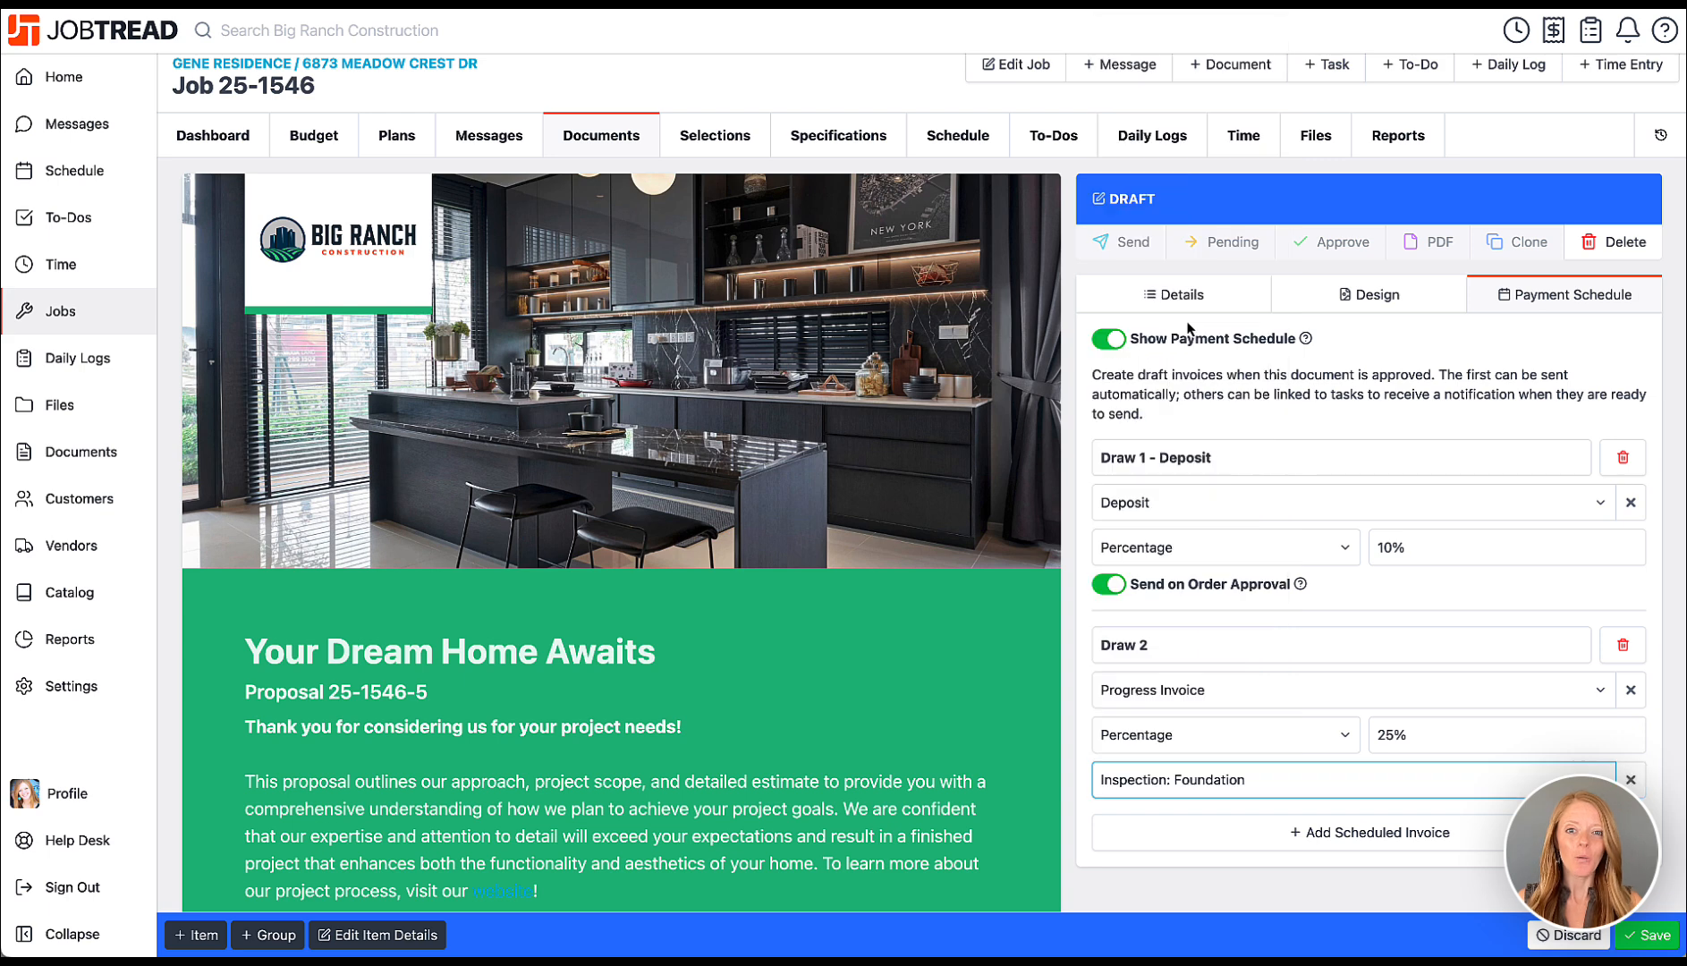
click(1249, 881)
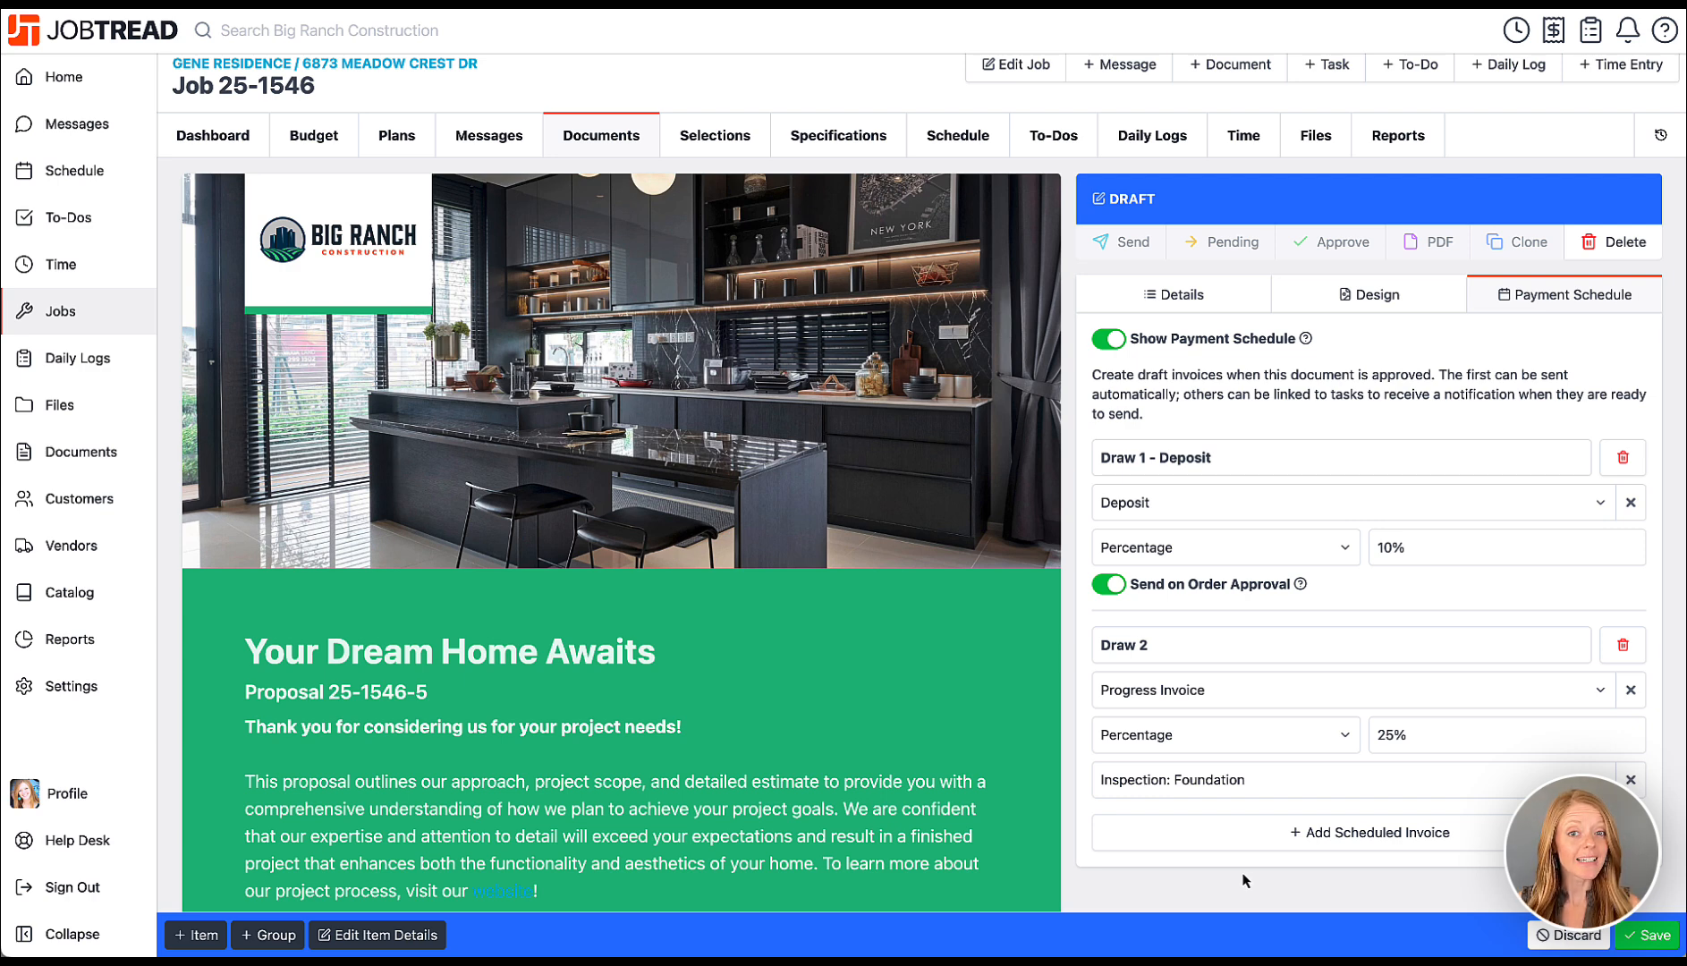
Give the Site Supervisor access to the proposal in its document access list, with Notify enabled.
click(1171, 290)
scroll(1199, 653, down, 3)
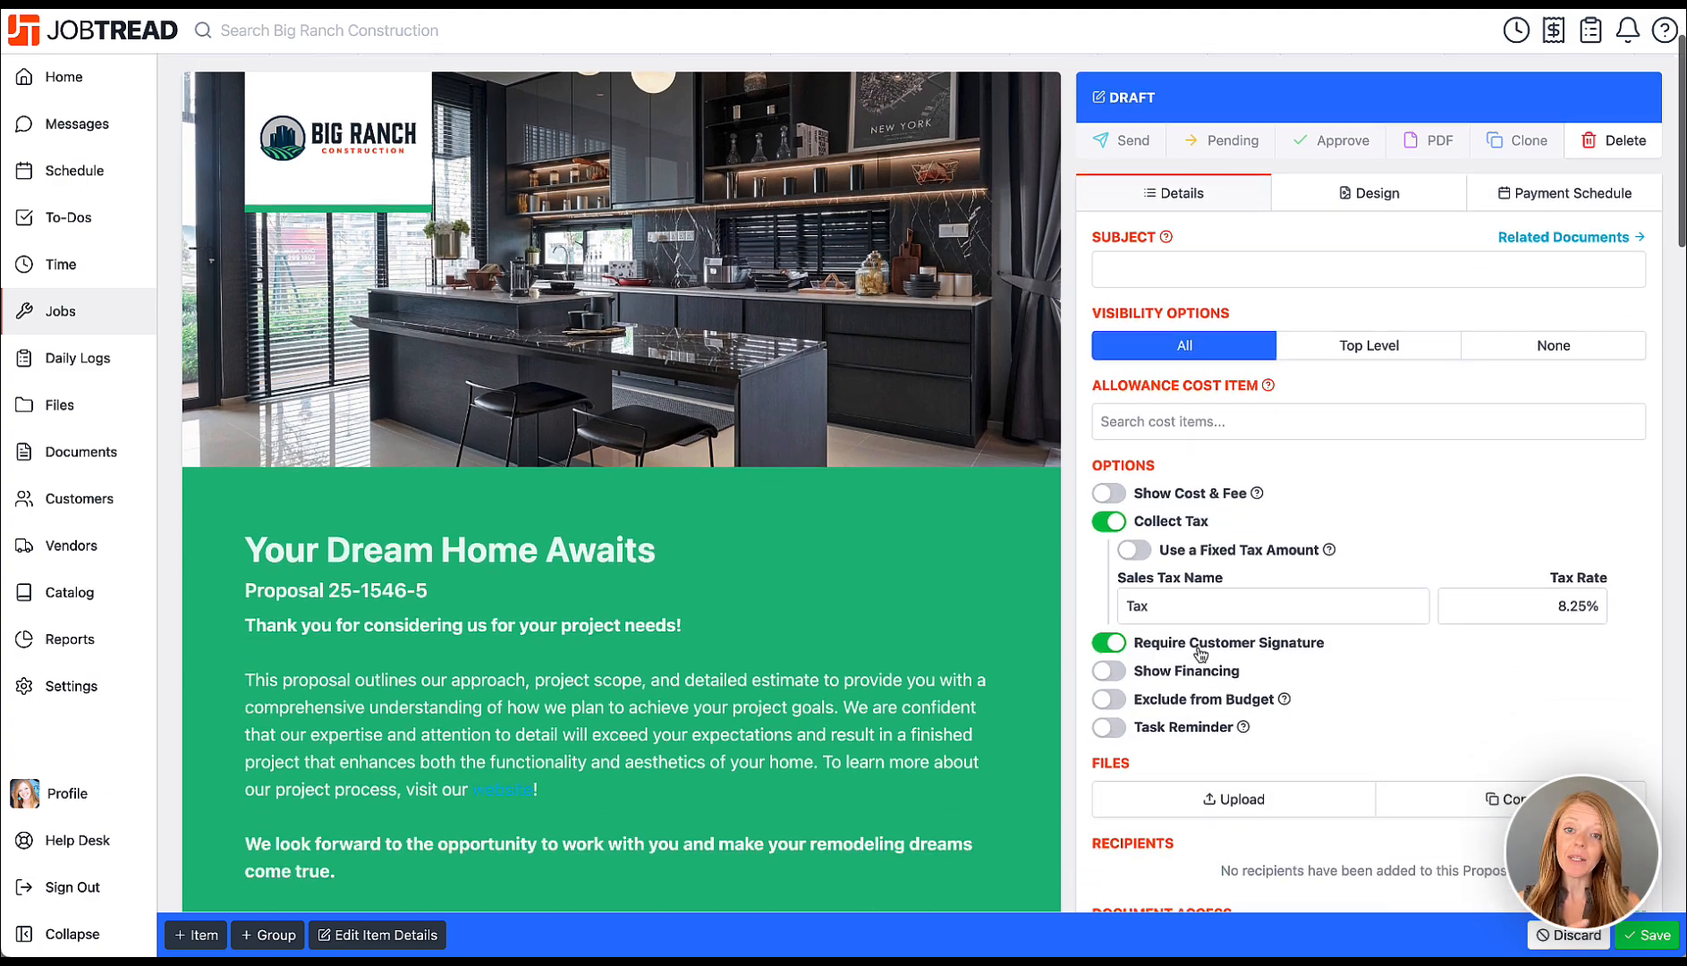
scroll(1200, 656, down, 1)
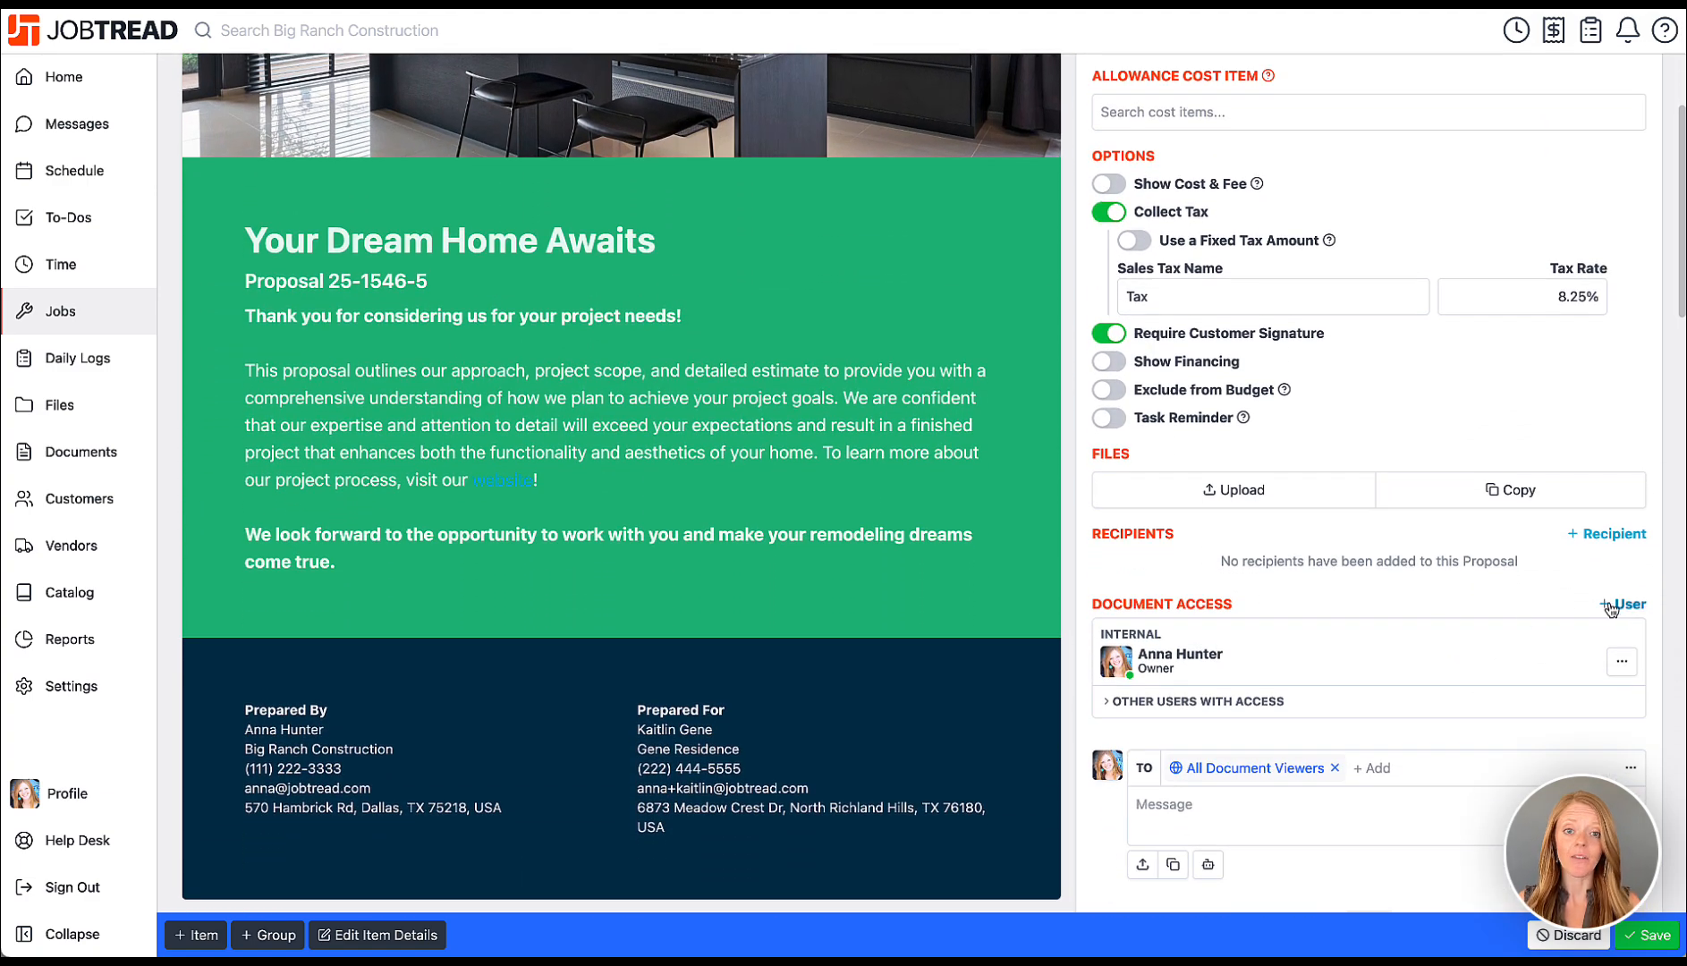
click(1615, 604)
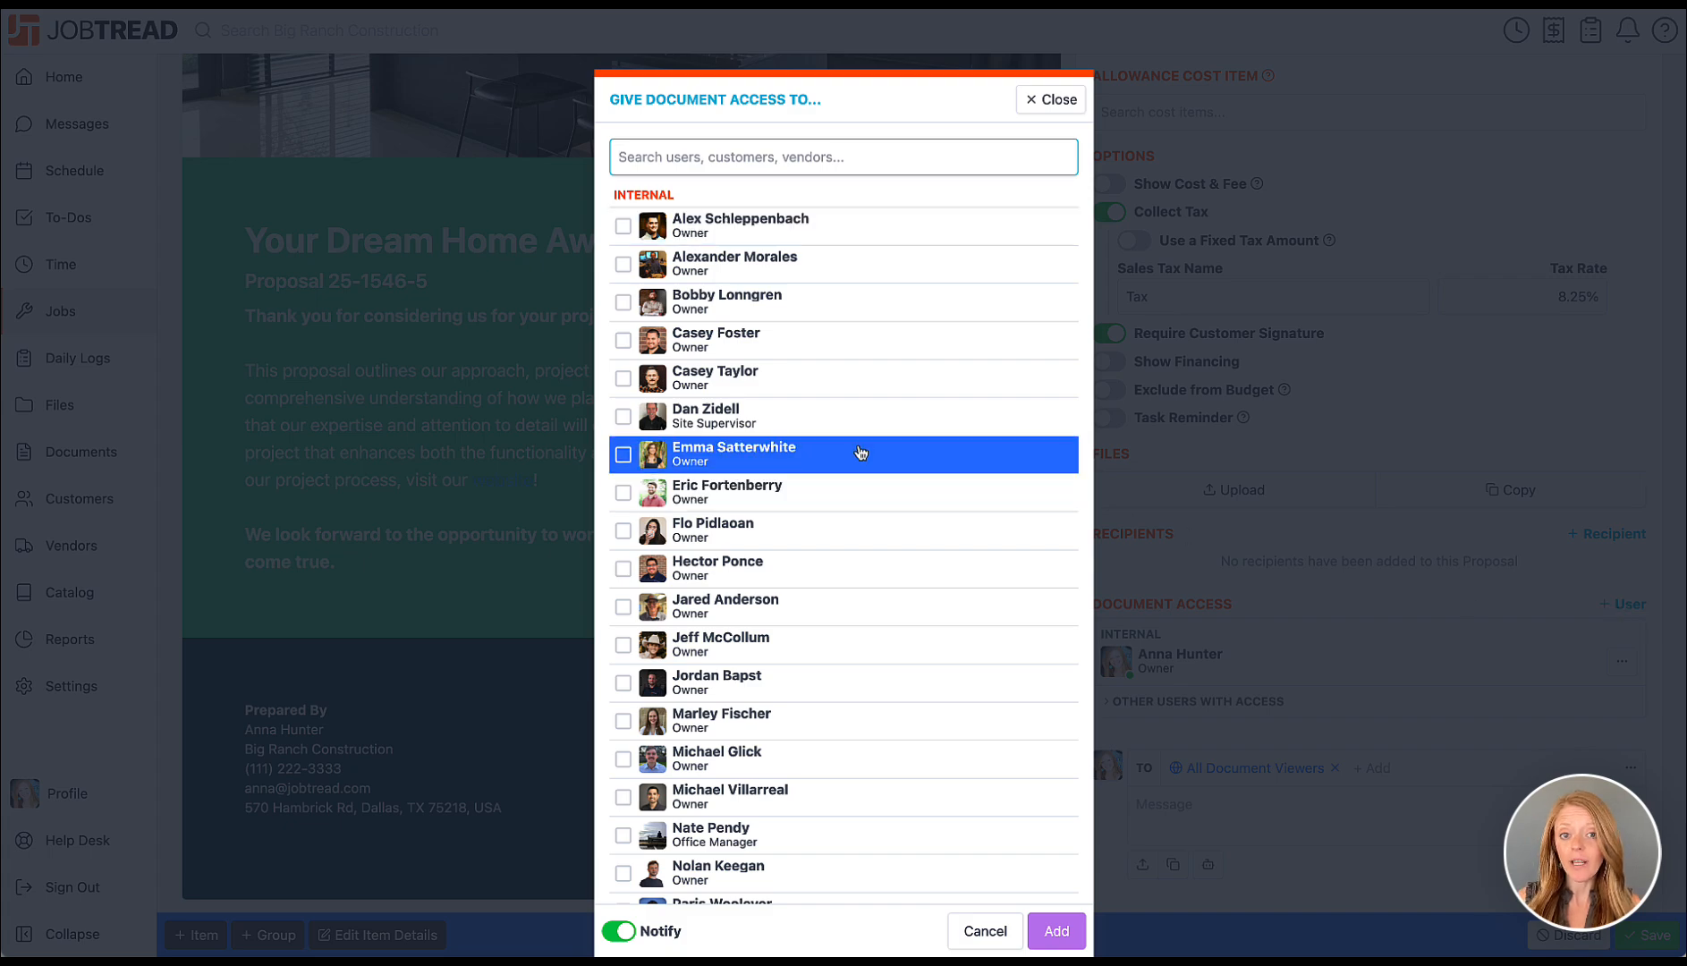
click(681, 433)
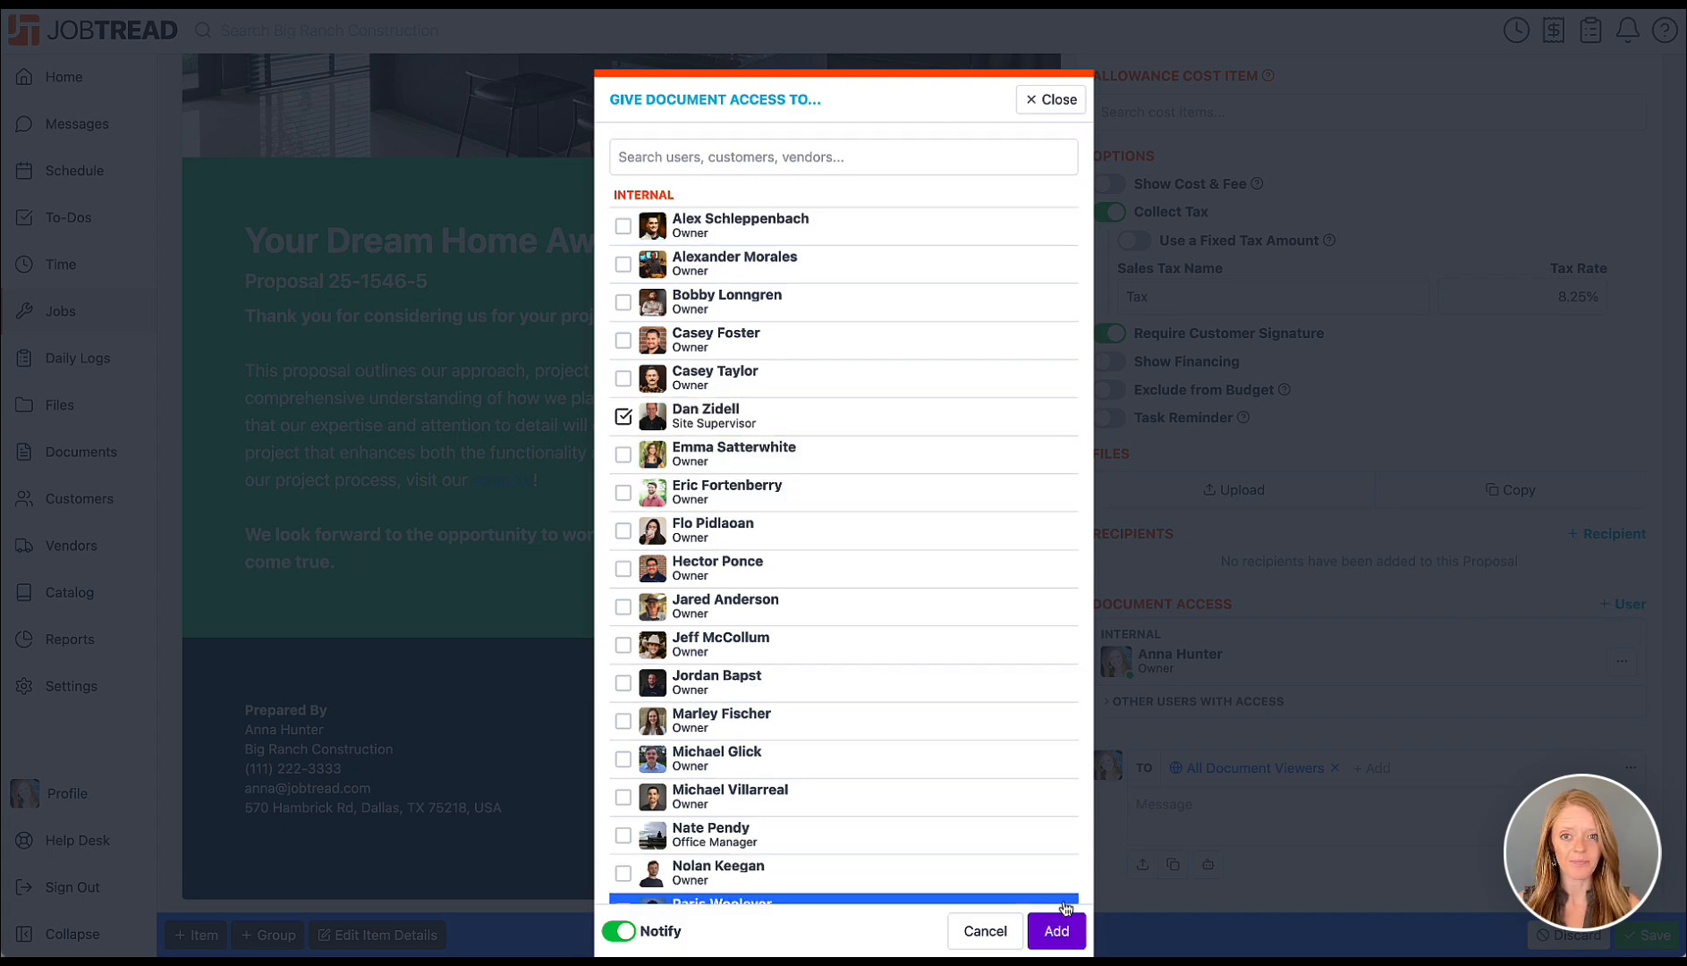
click(1076, 938)
Add a third scheduled invoice to the payment schedule, named "Draw 3", using the Progress Invoice template.
scroll(1165, 635, up, 5)
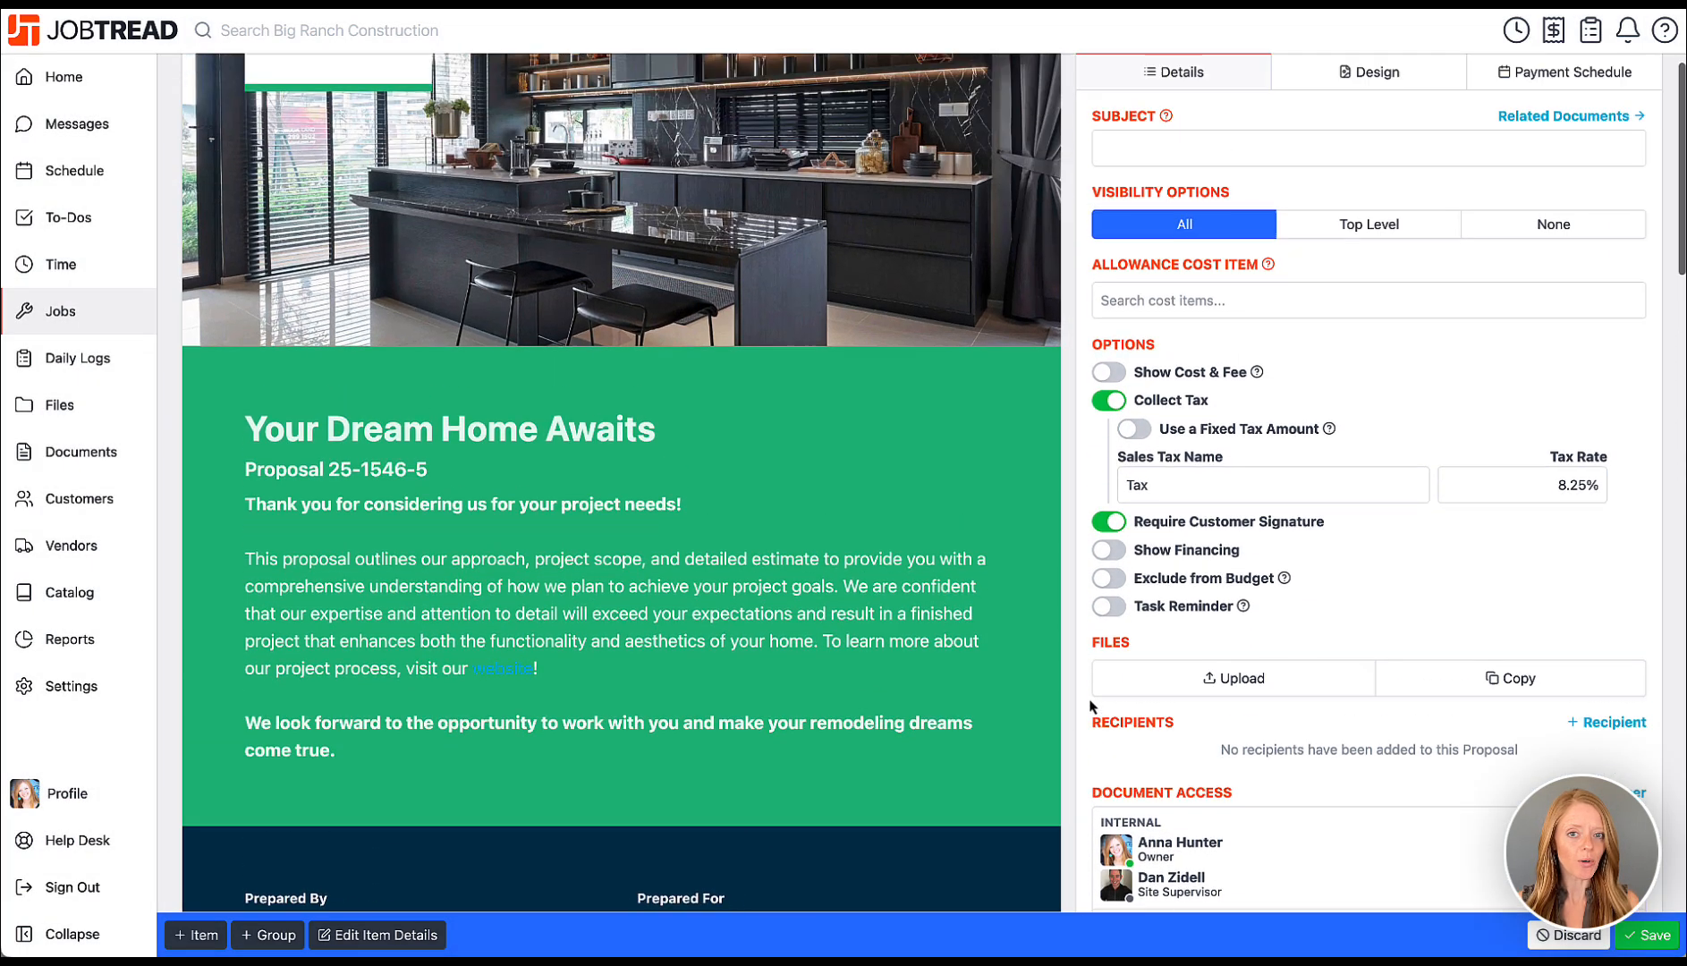
click(1492, 304)
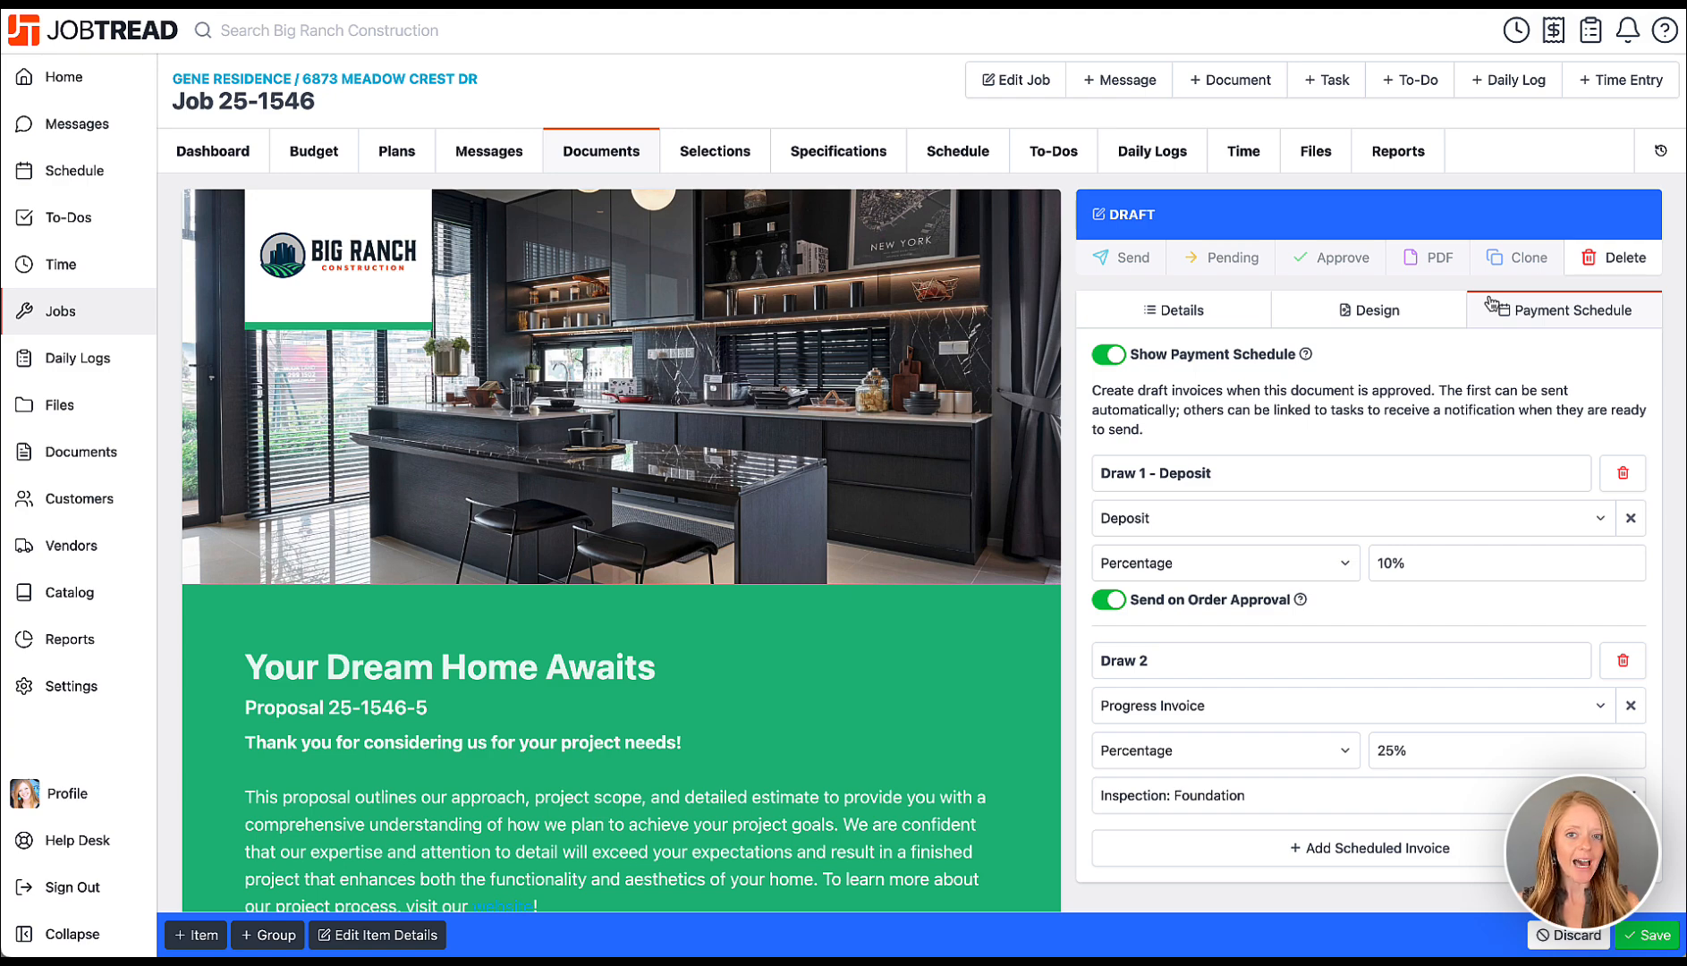
scroll(1363, 740, down, 3)
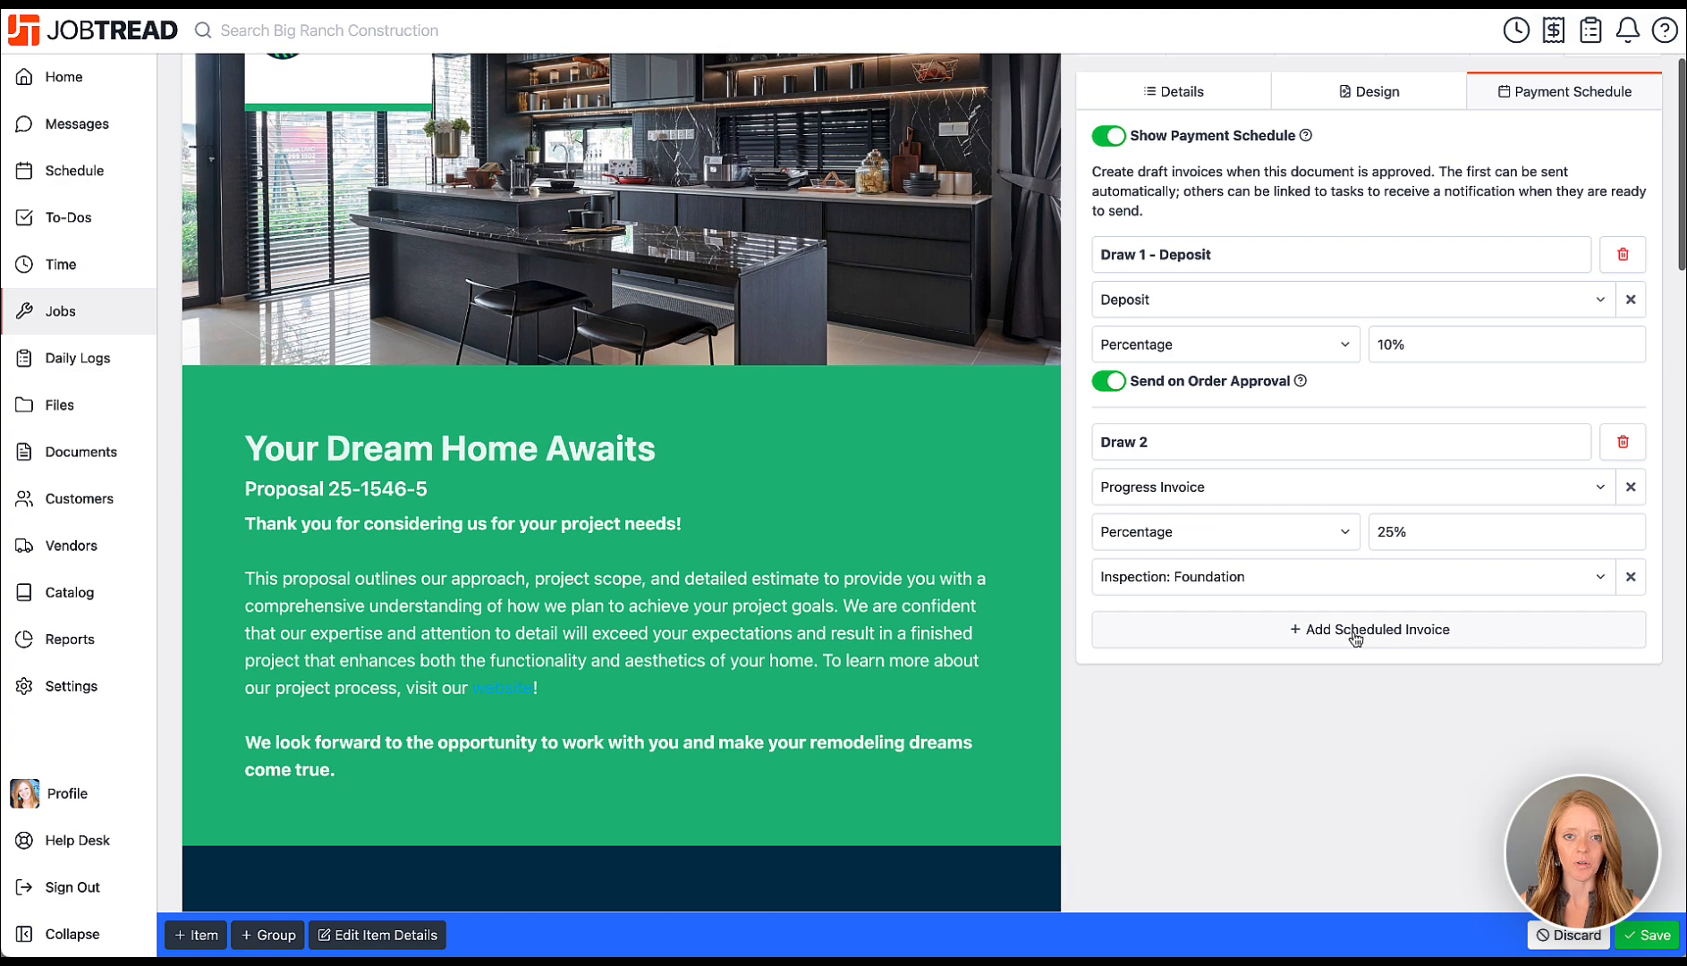
click(1354, 632)
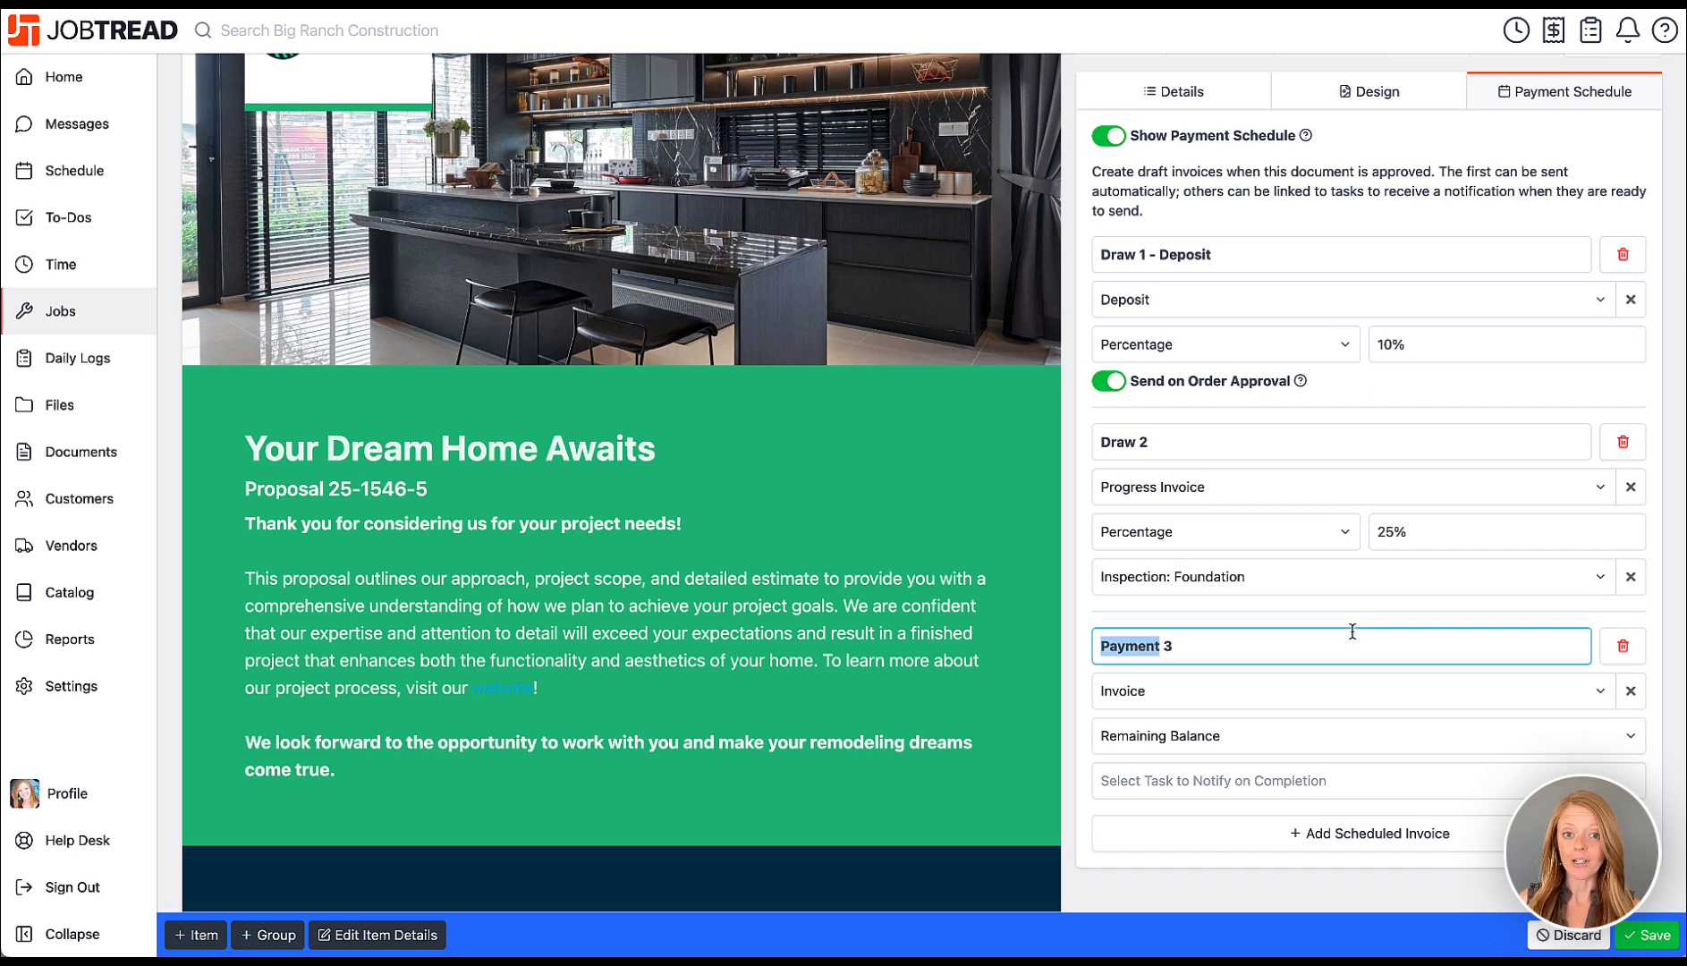
text(Draw)
click(1232, 694)
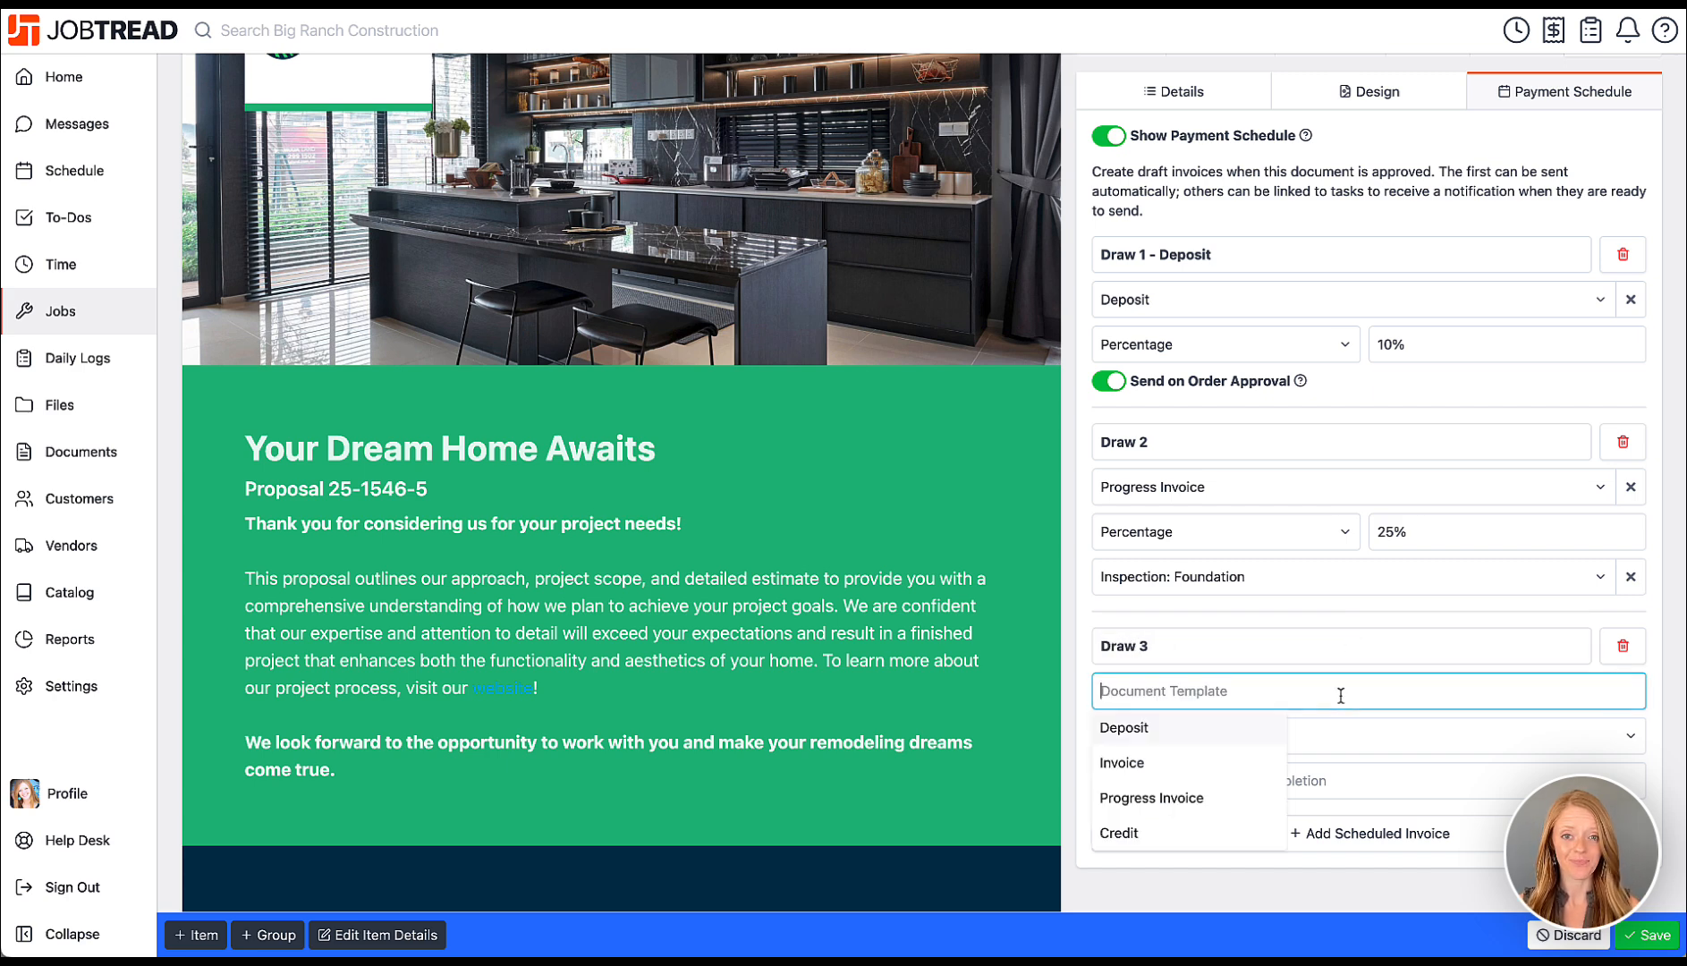
click(1249, 799)
Set Draw 3 to a percentage of 25% and link it to the "Inspection: MEP rough-in" task for notification on completion.
click(1252, 750)
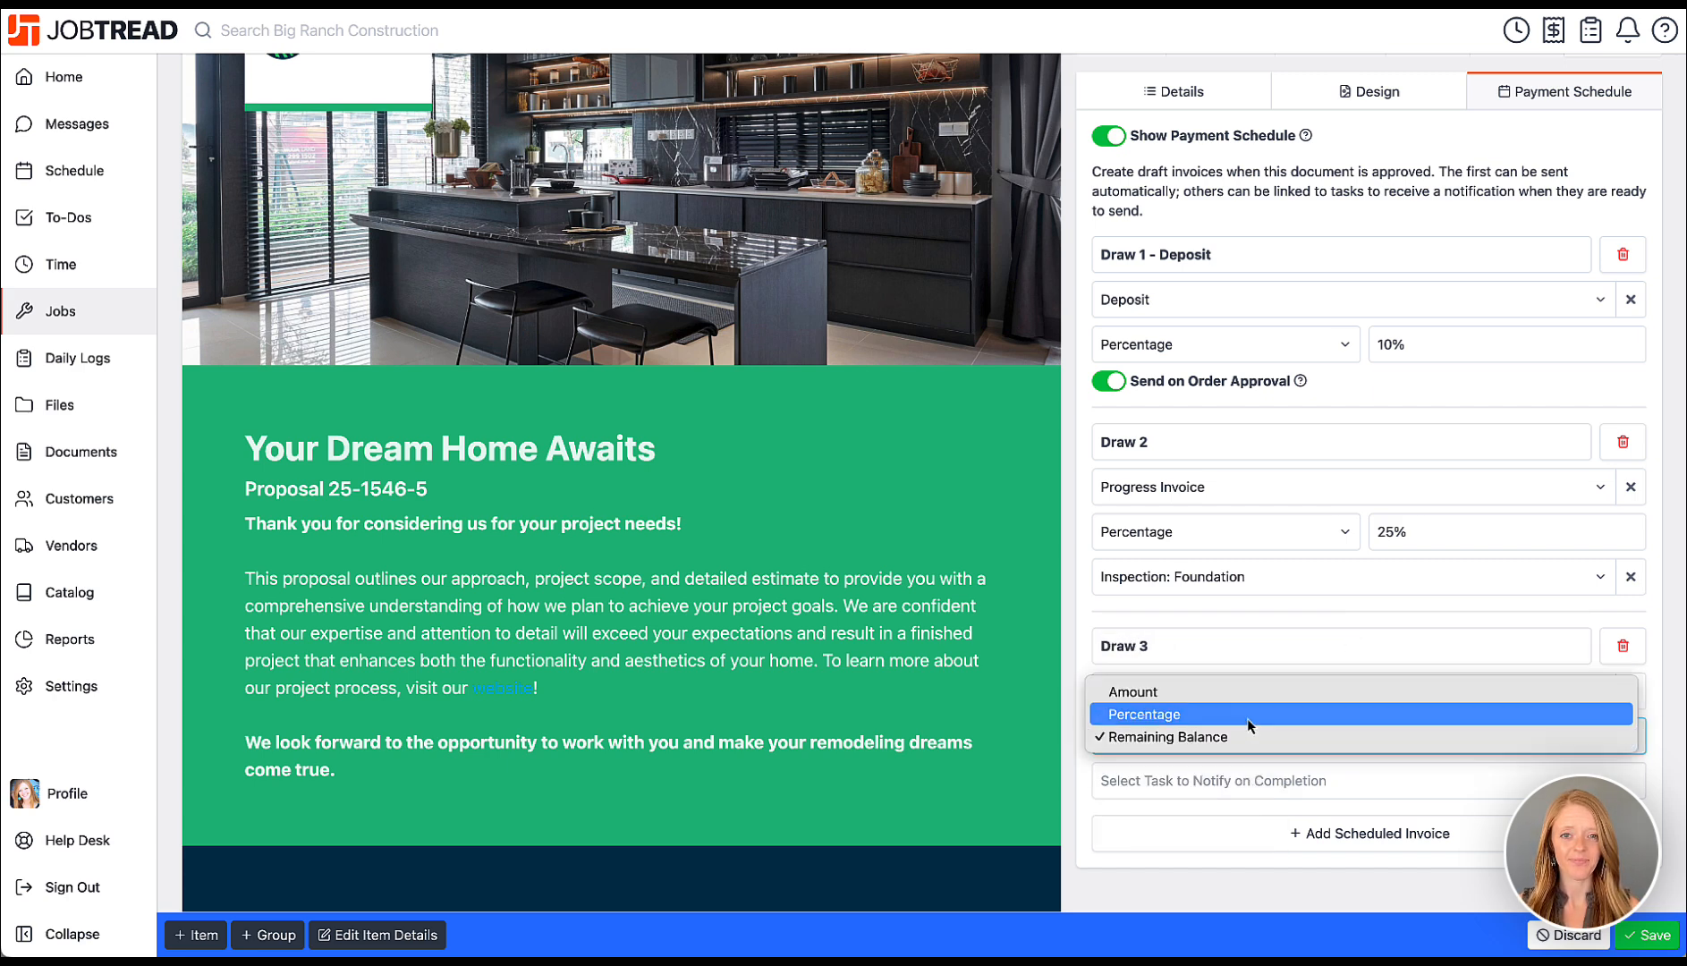
click(1247, 716)
click(1388, 735)
text(25)
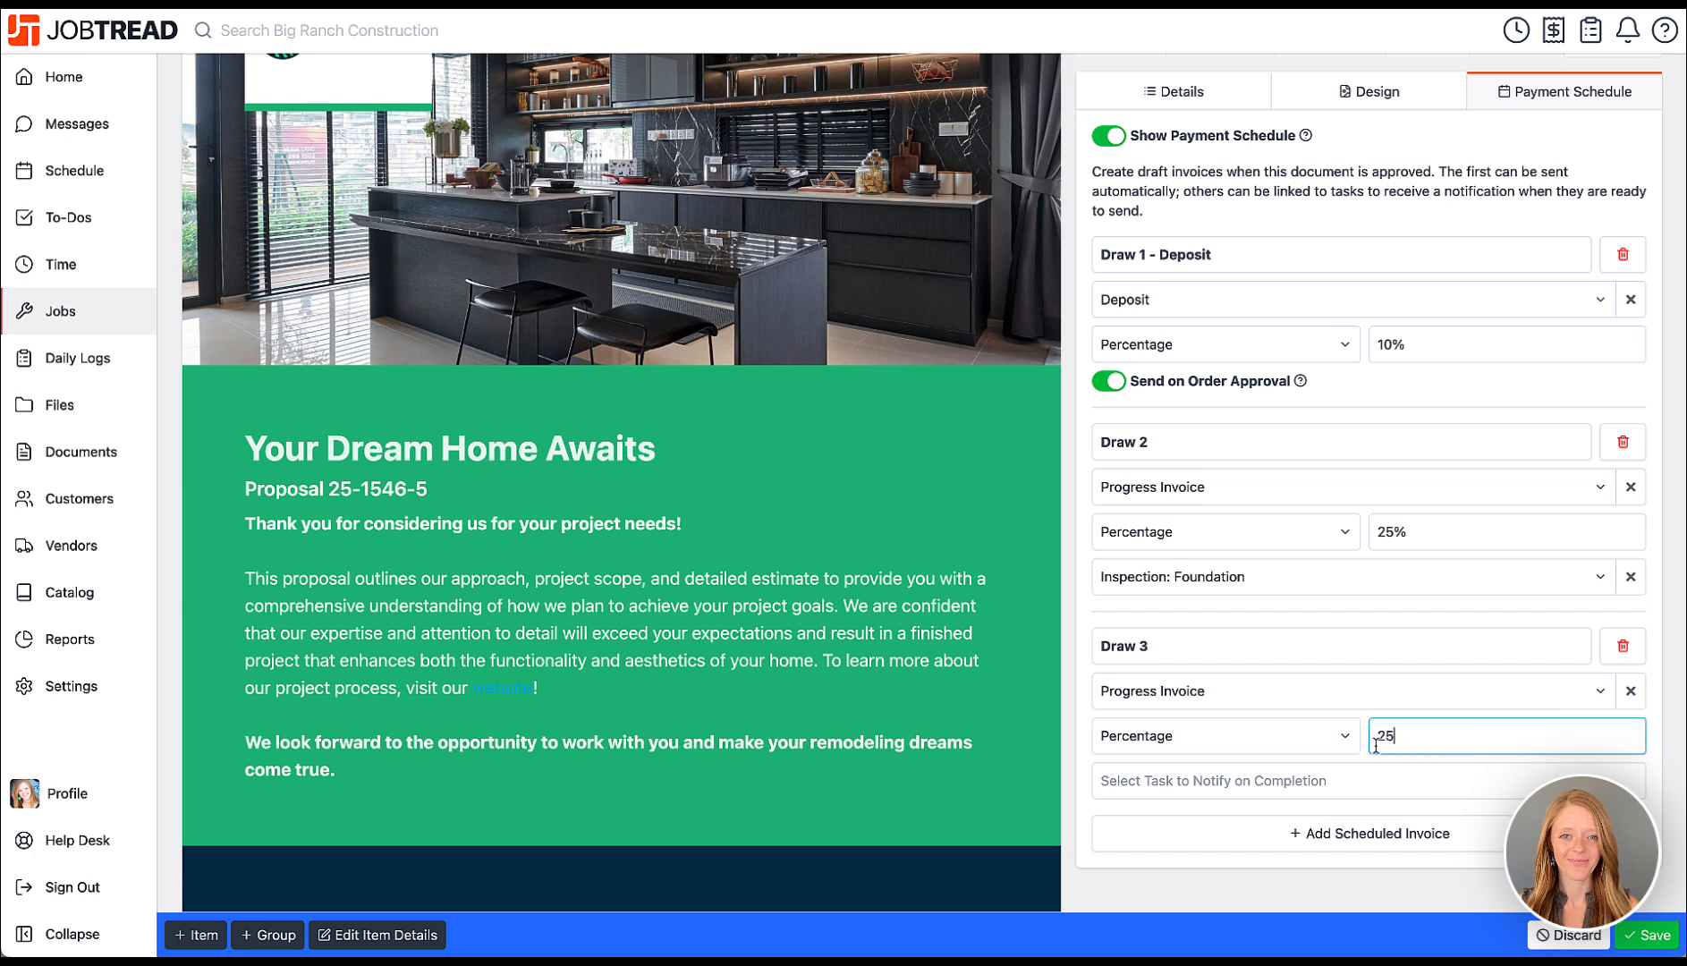
scroll(1324, 687, down, 1)
click(1261, 672)
scroll(1252, 626, down, 5)
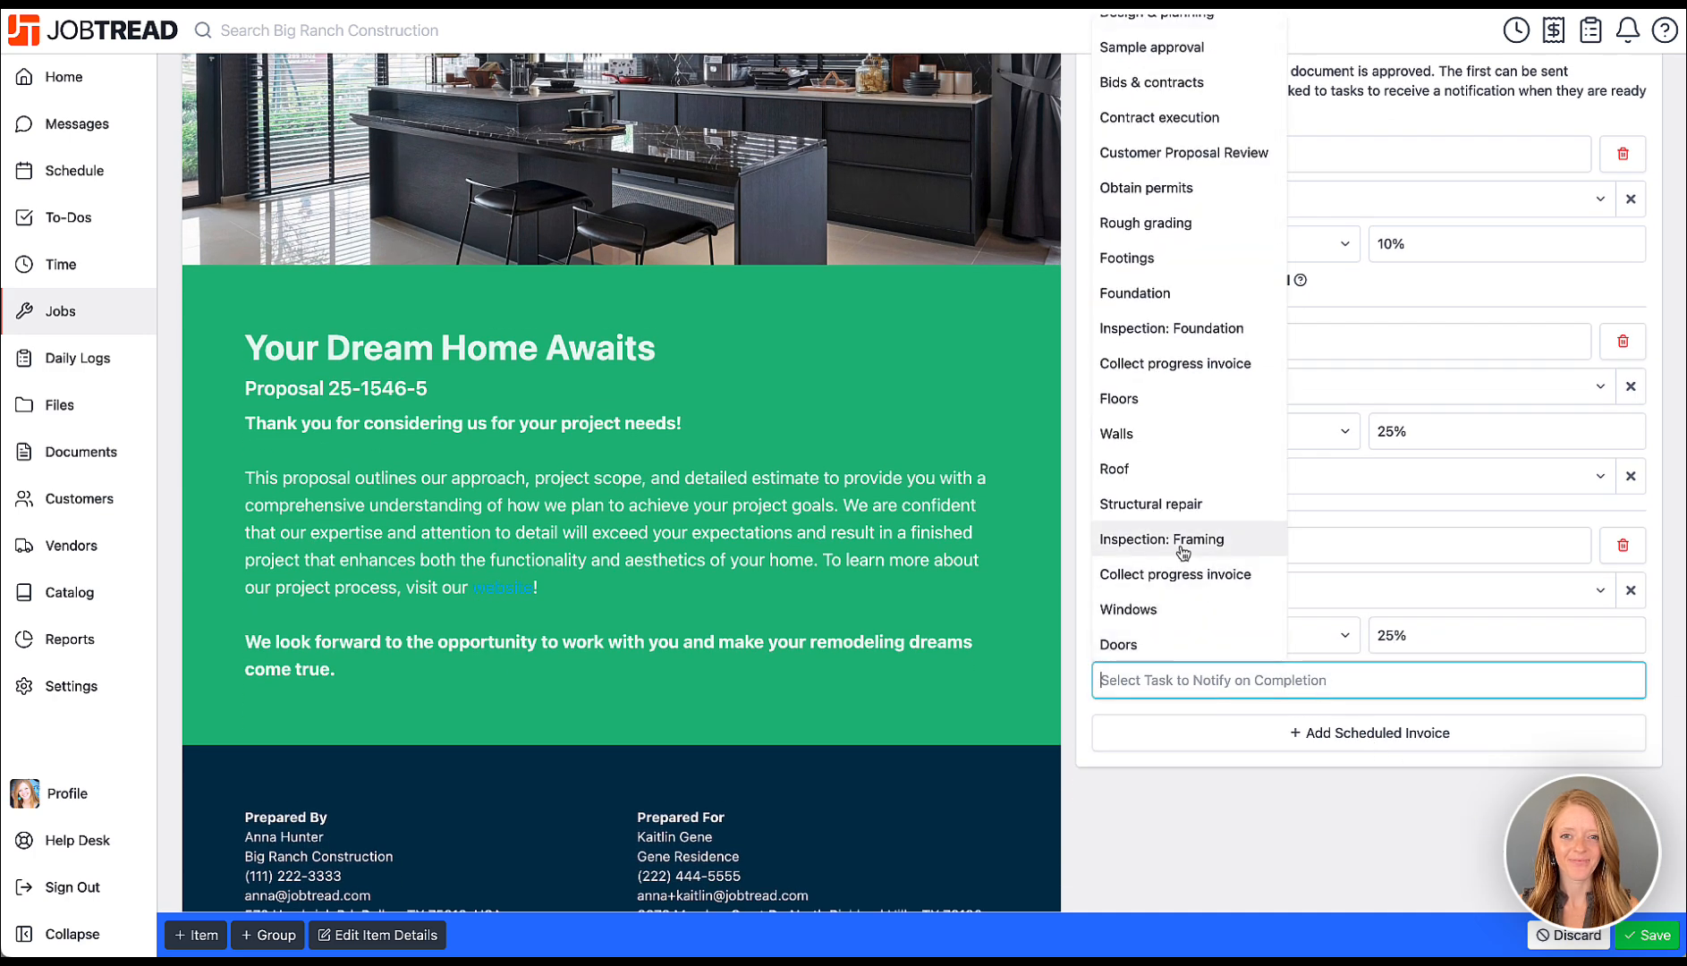
click(1190, 552)
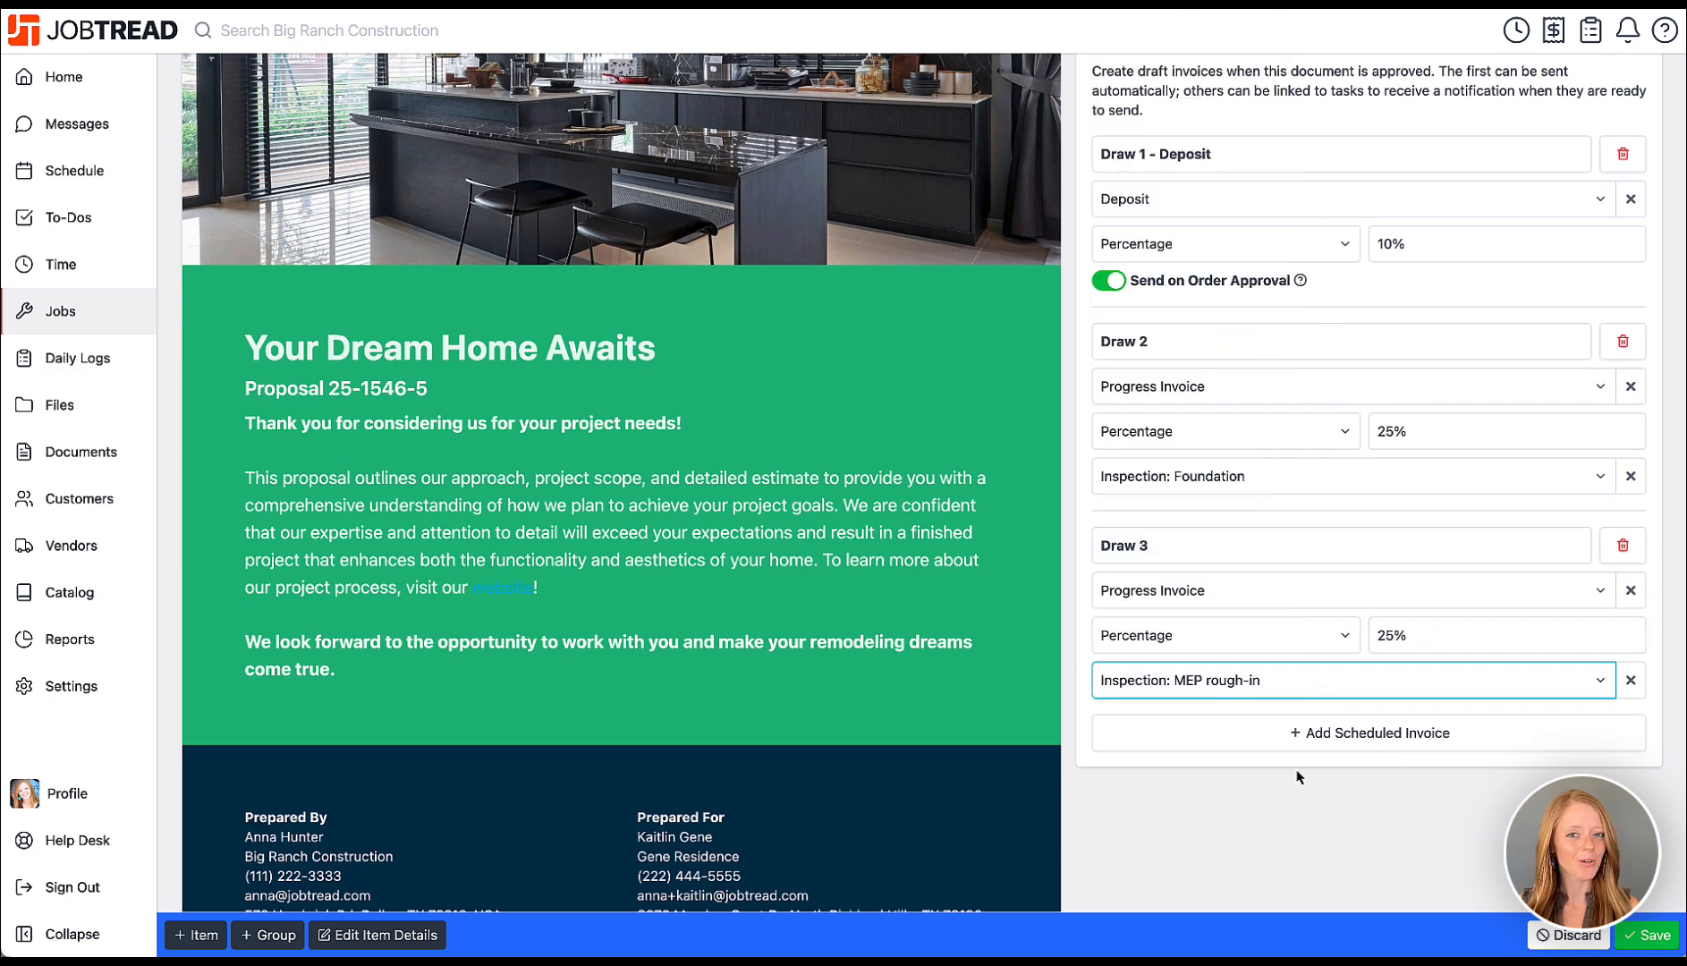
Add a fourth scheduled invoice named "Draw 4 - Final Payment" that uses the Invoice template.
scroll(1293, 766, down, 2)
click(1287, 604)
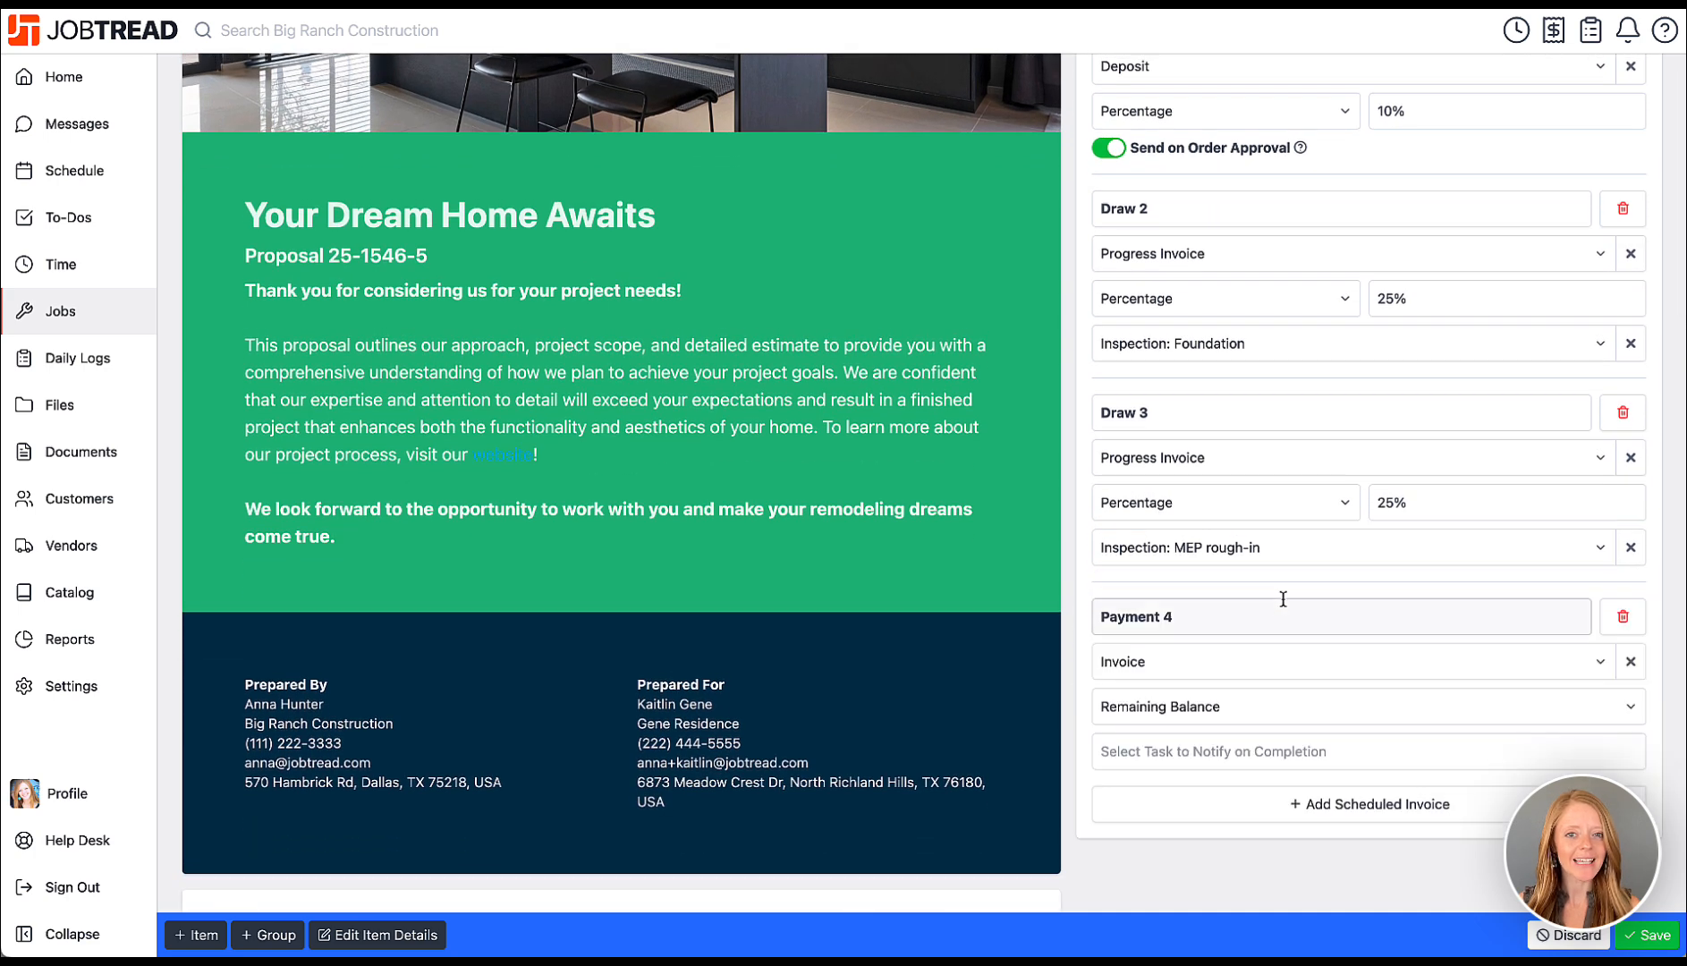
triple_click(1273, 616)
text(Draw 4 - Final Payment)
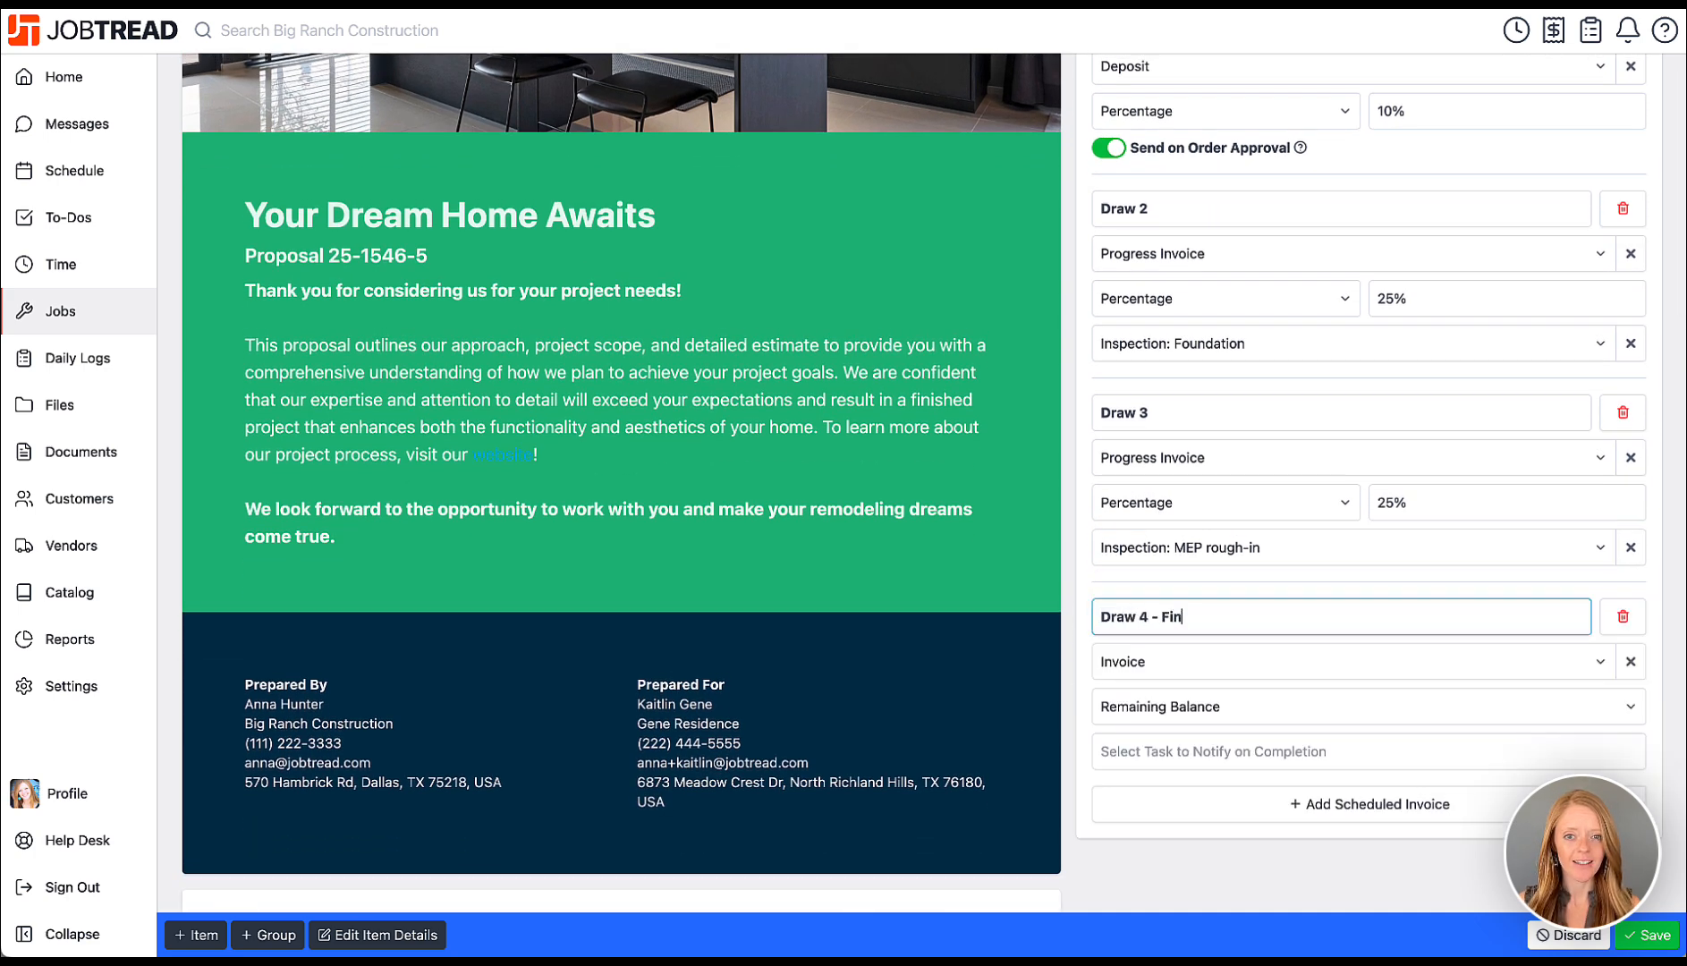
click(1269, 655)
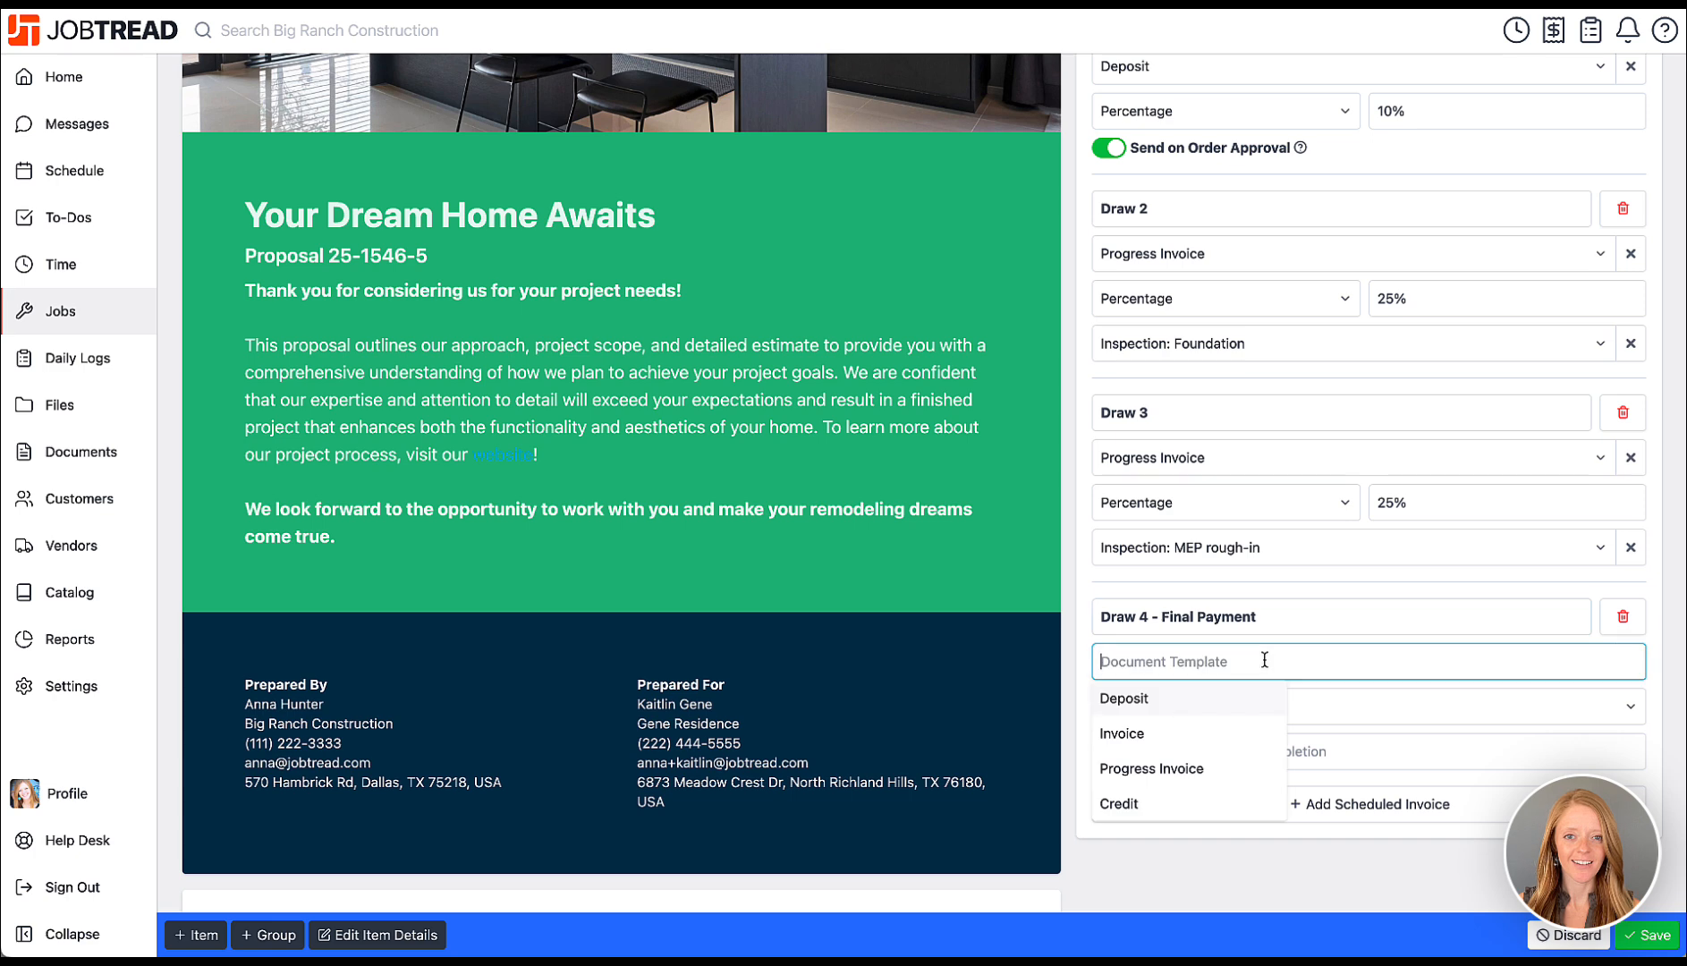
click(1233, 733)
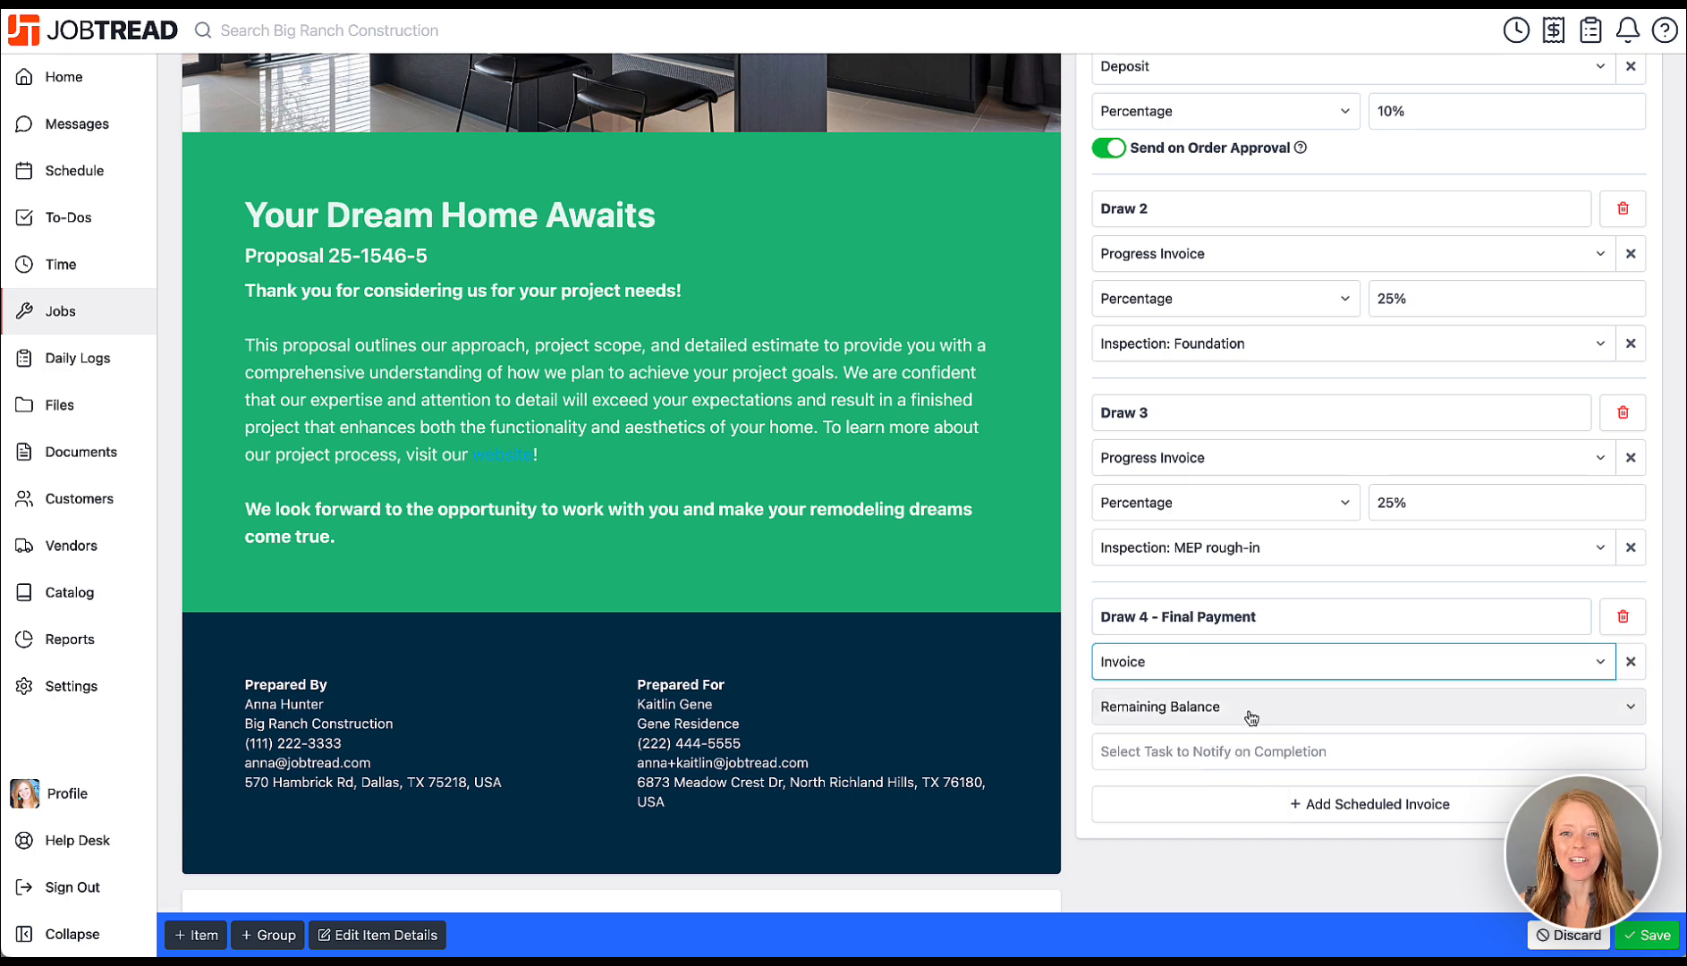
Set Draw 4 to Remaining Balance, linked to the "Final client walk-through" task, and save the proposal.
click(1248, 712)
click(1267, 712)
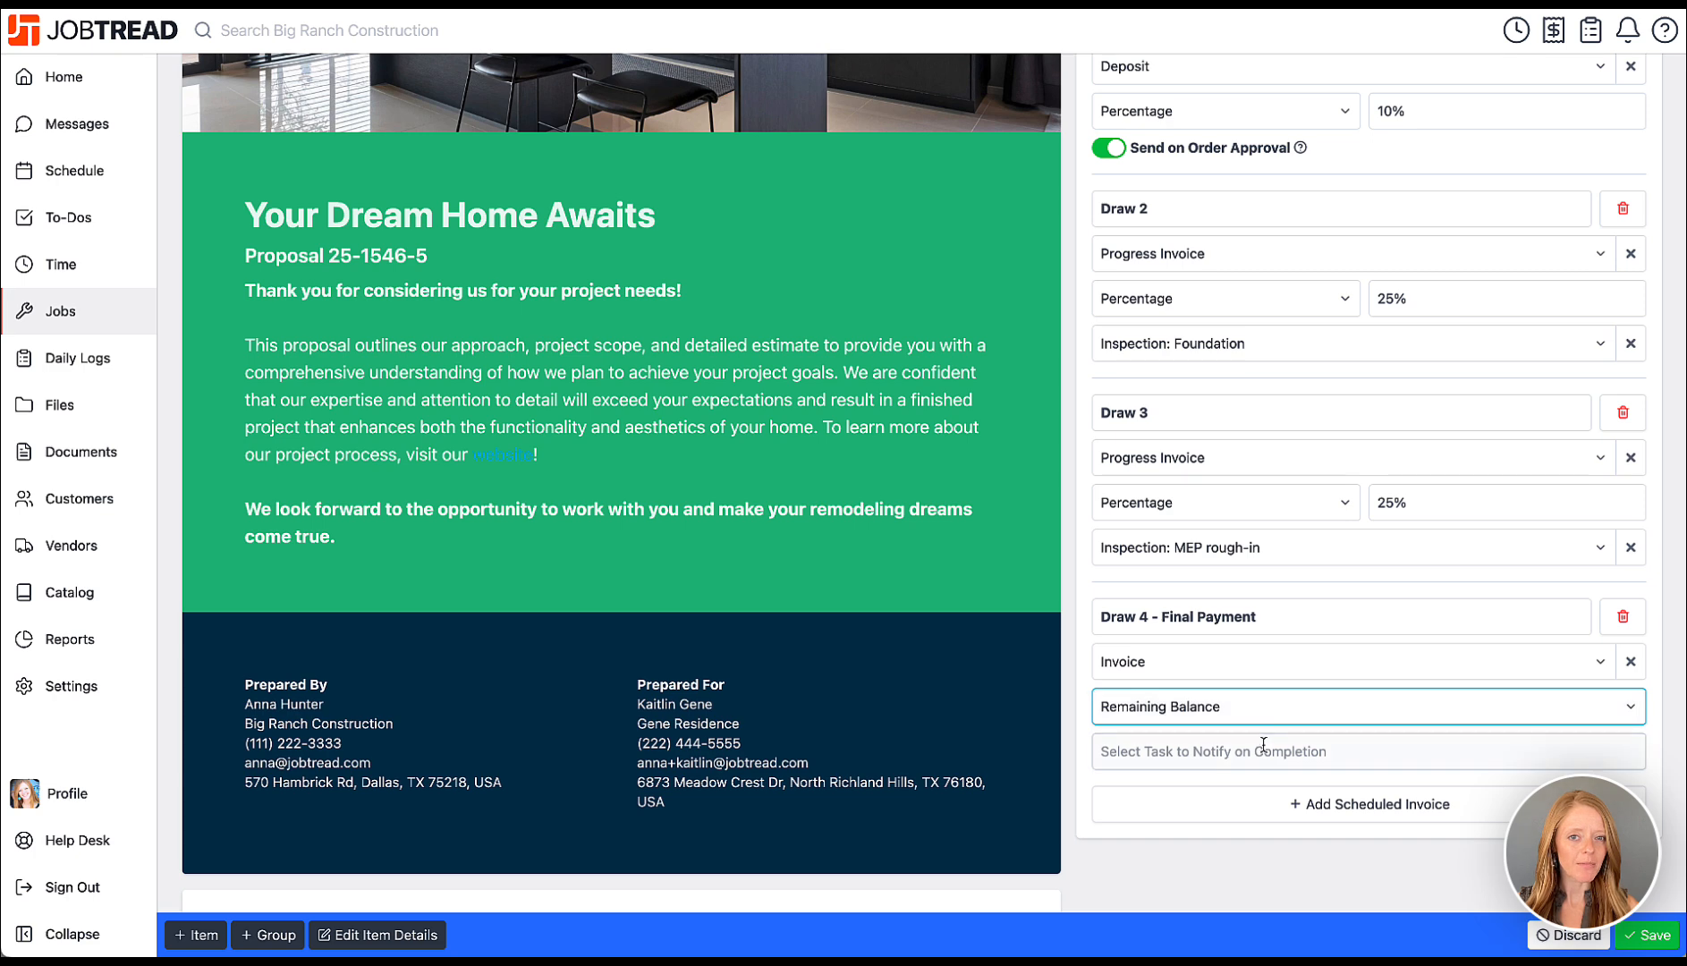
click(1263, 751)
scroll(1212, 686, down, 12)
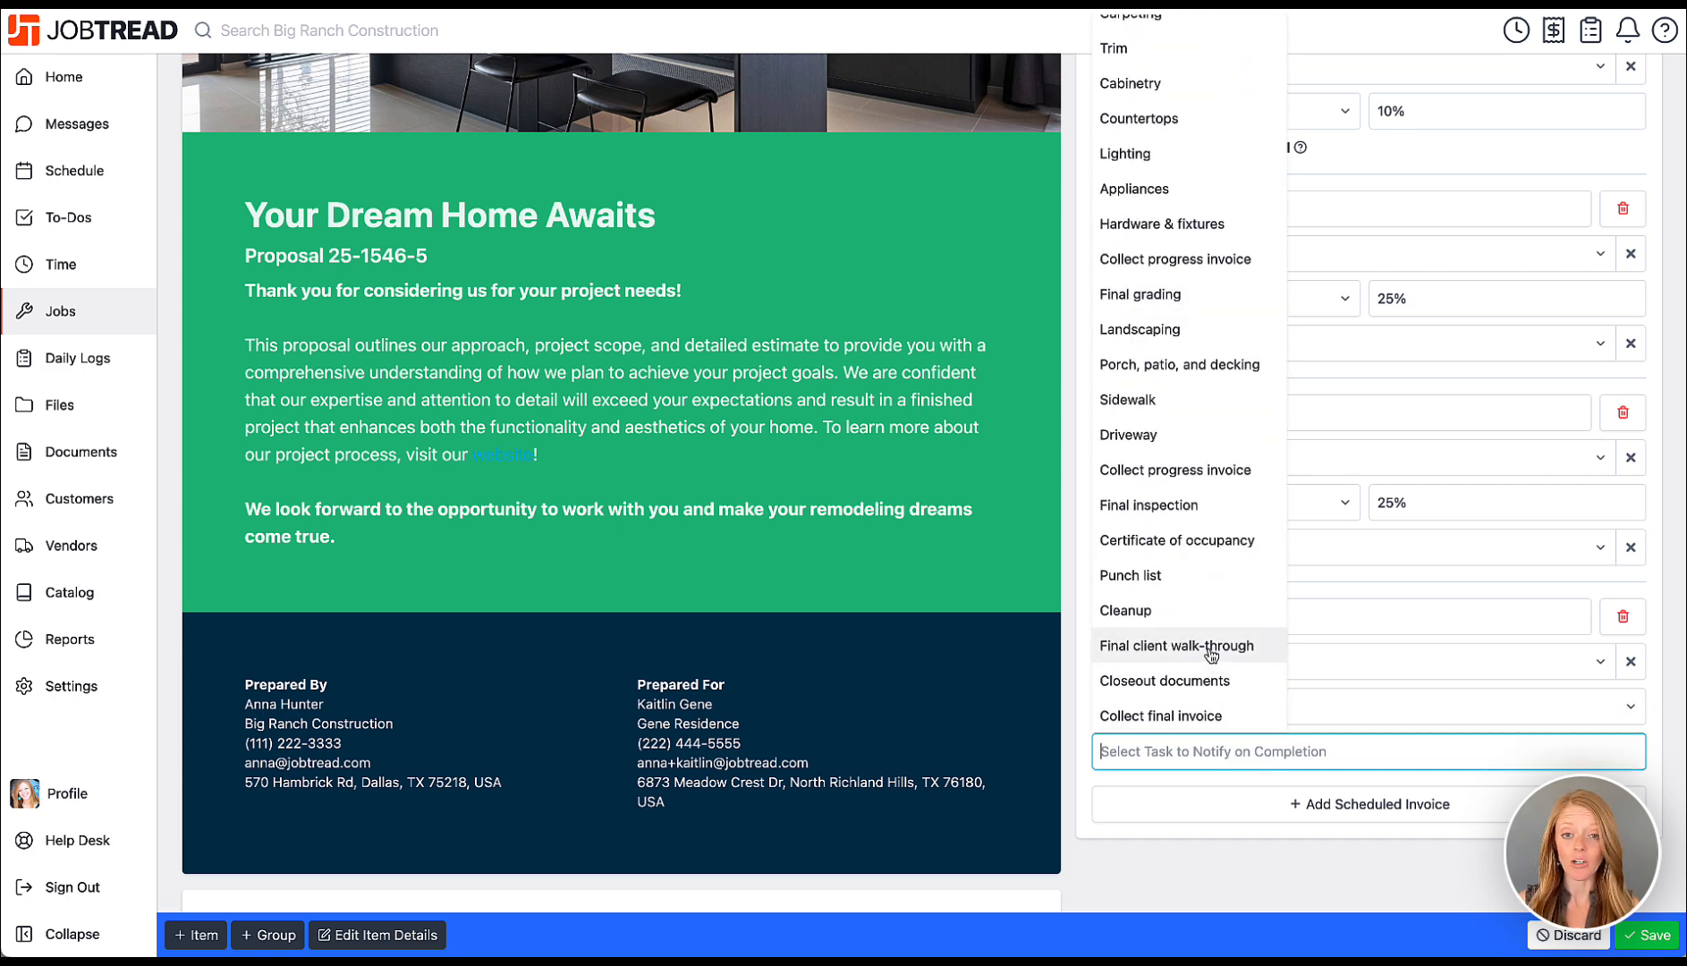
click(1211, 648)
click(1264, 877)
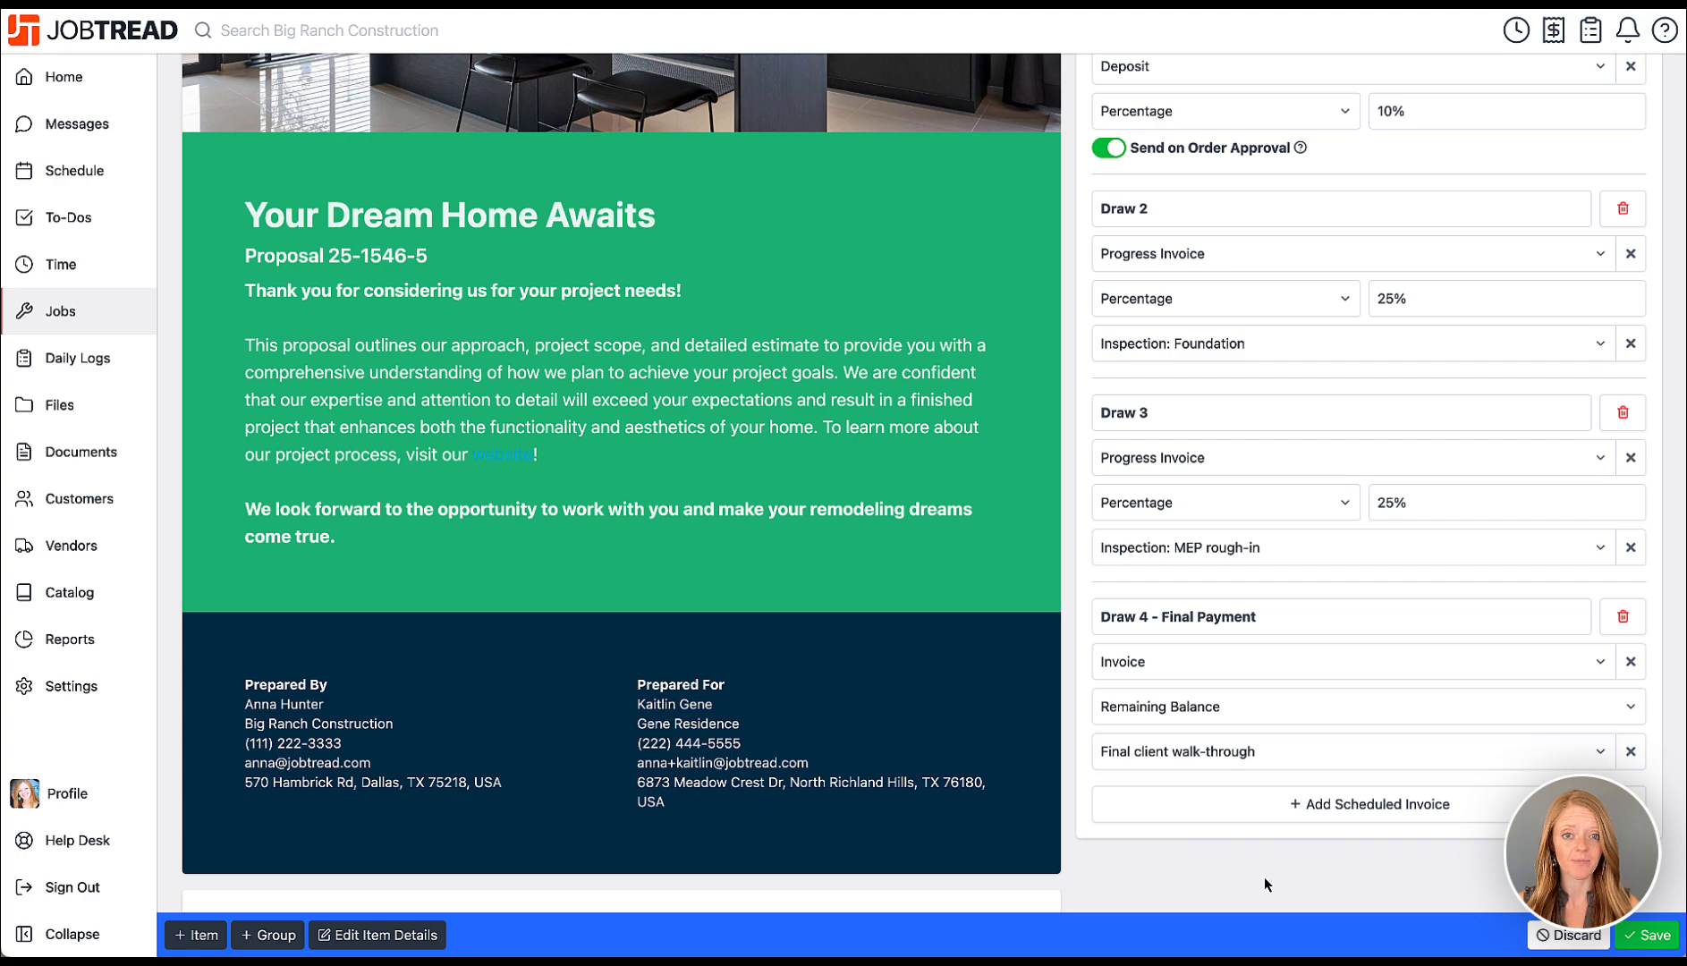
click(1653, 935)
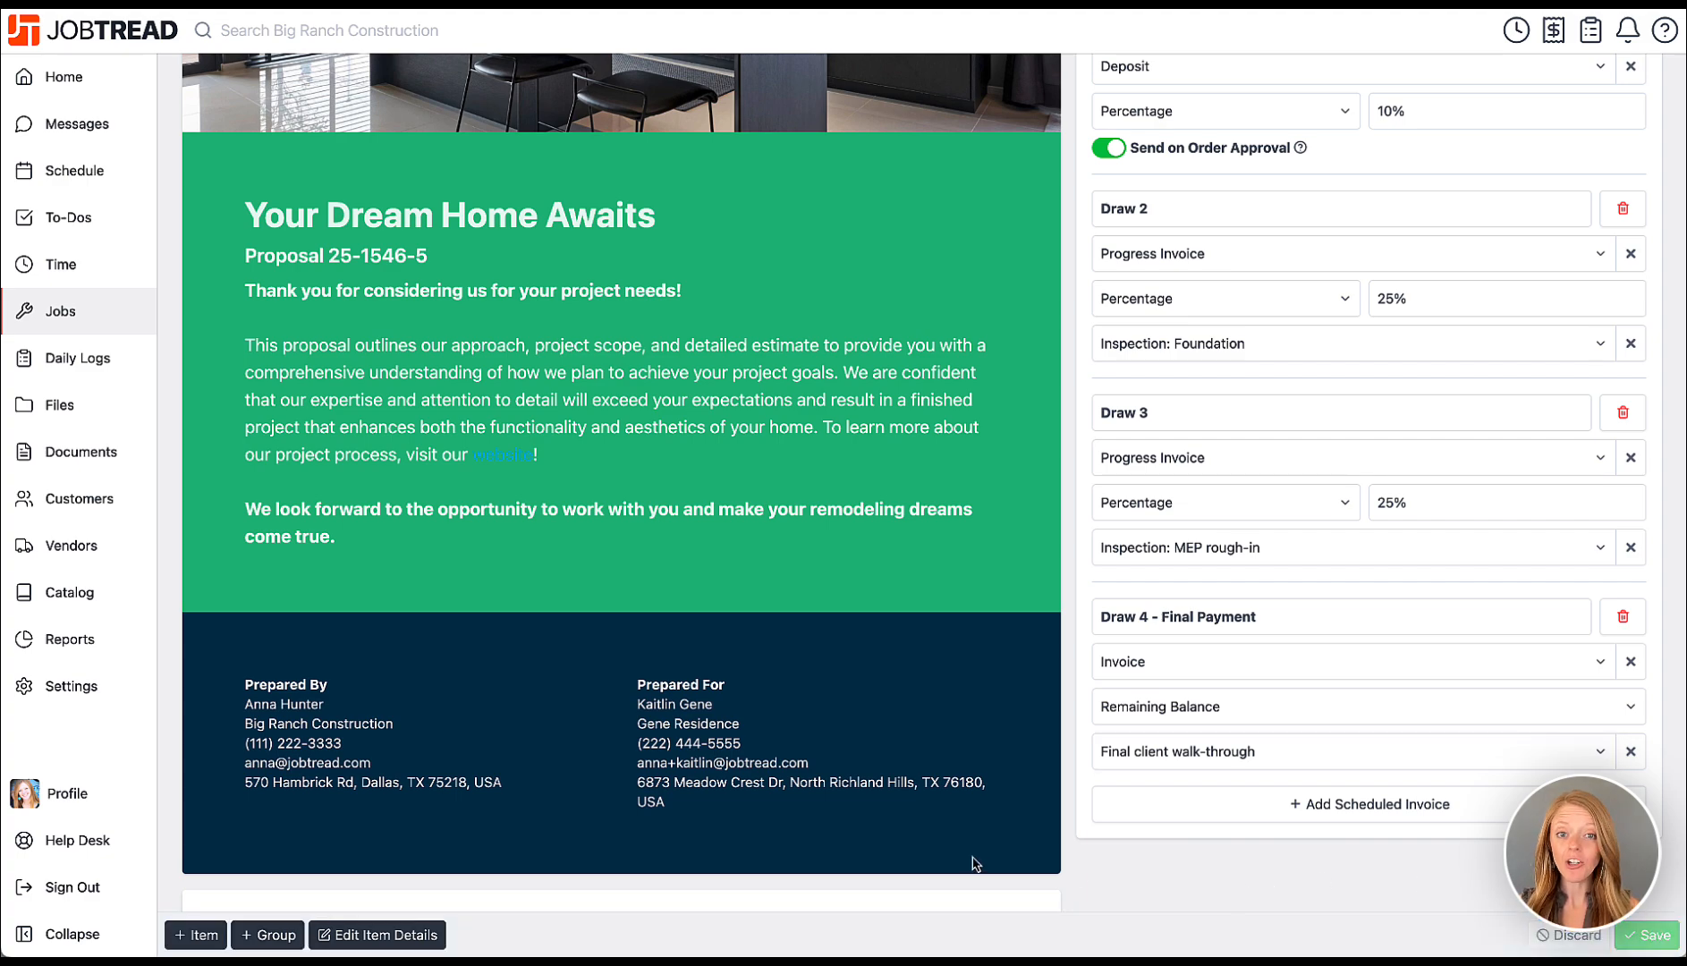
Check the payment schedule in the proposal, keep it shown, and send the proposal to the customer contact with signature required.
scroll(975, 864, down, 20)
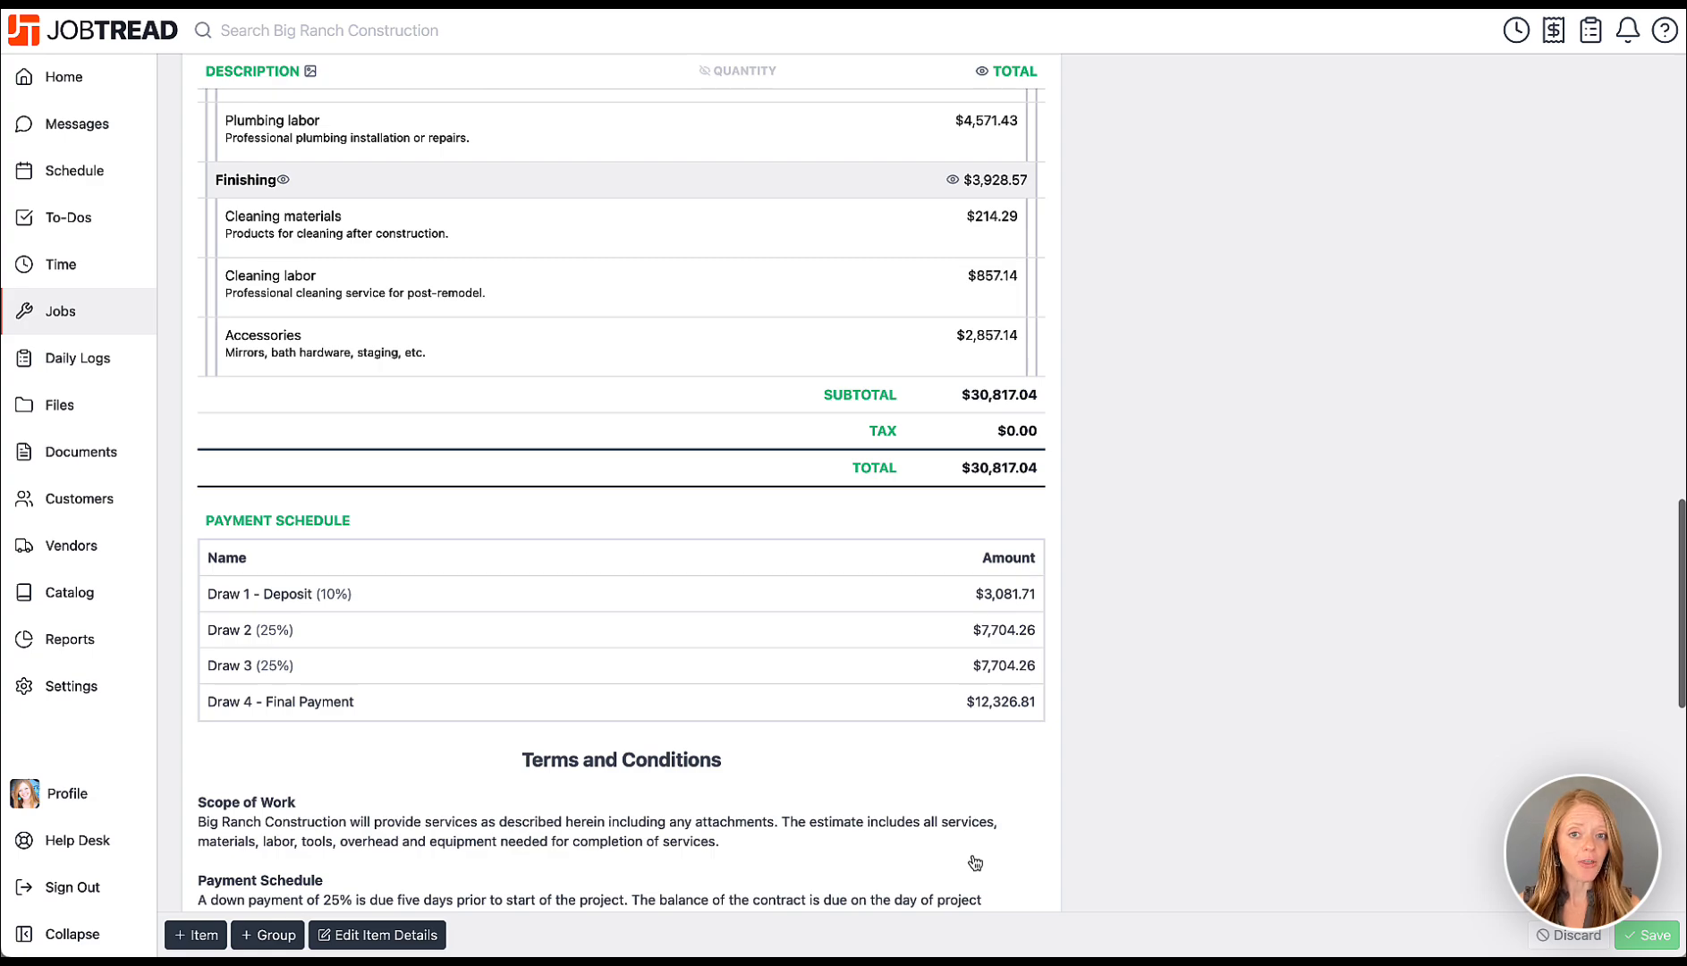
scroll(1080, 524, up, 20)
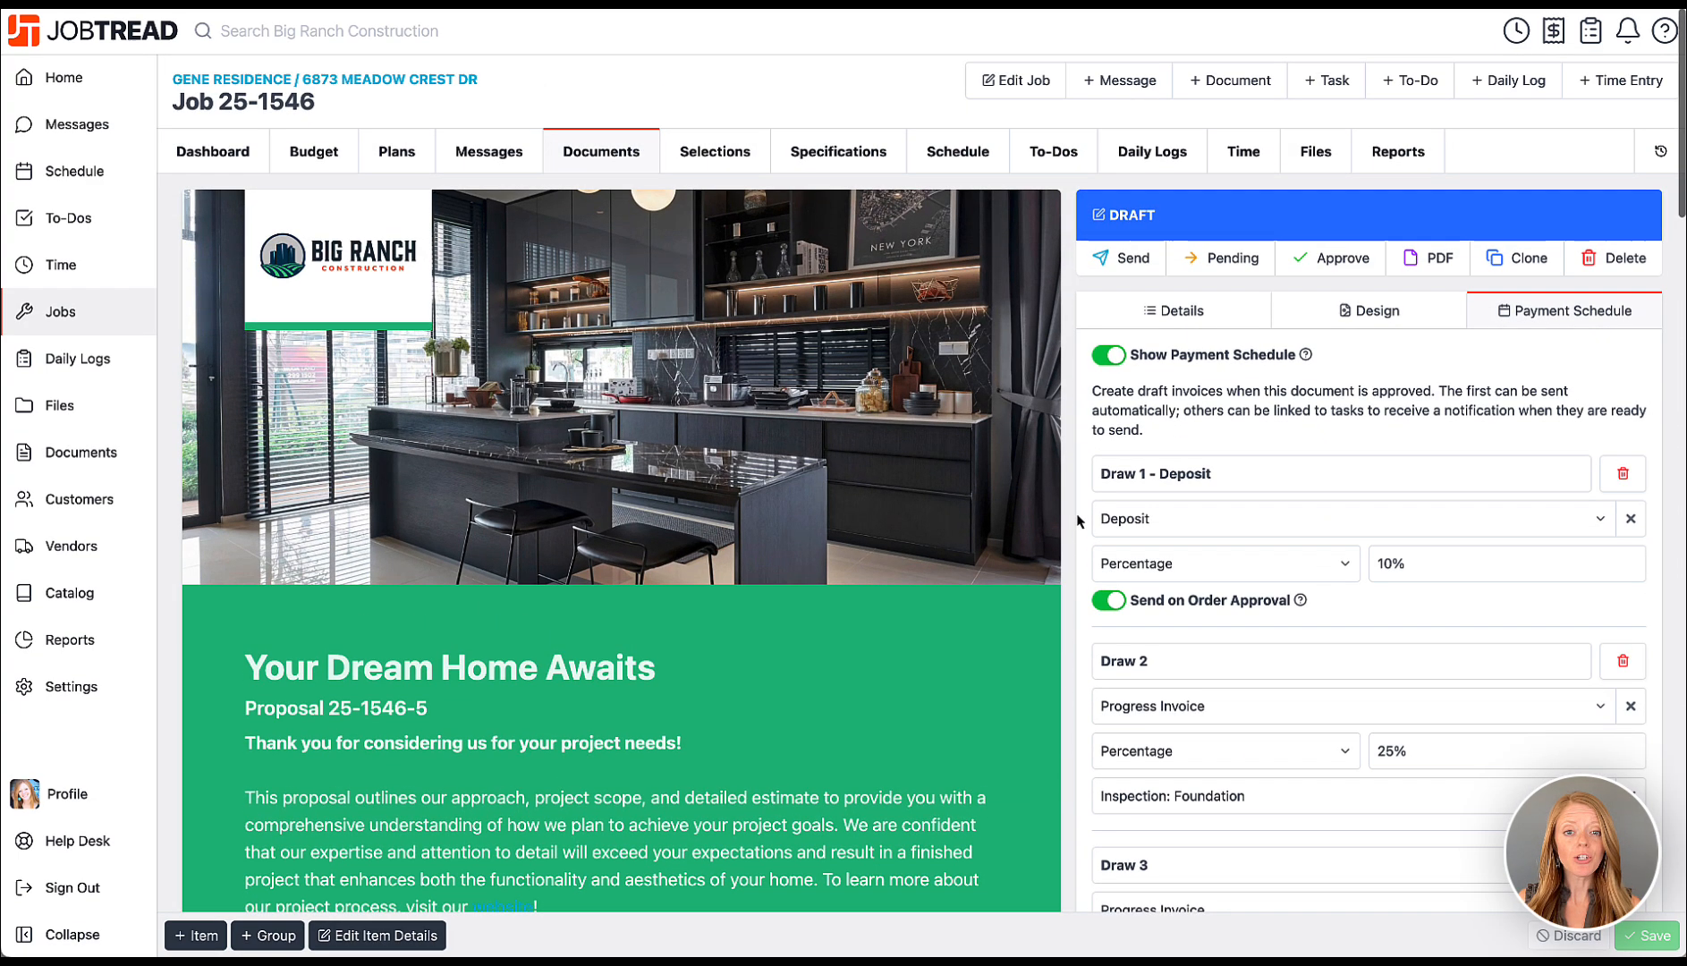
click(1110, 358)
click(1110, 356)
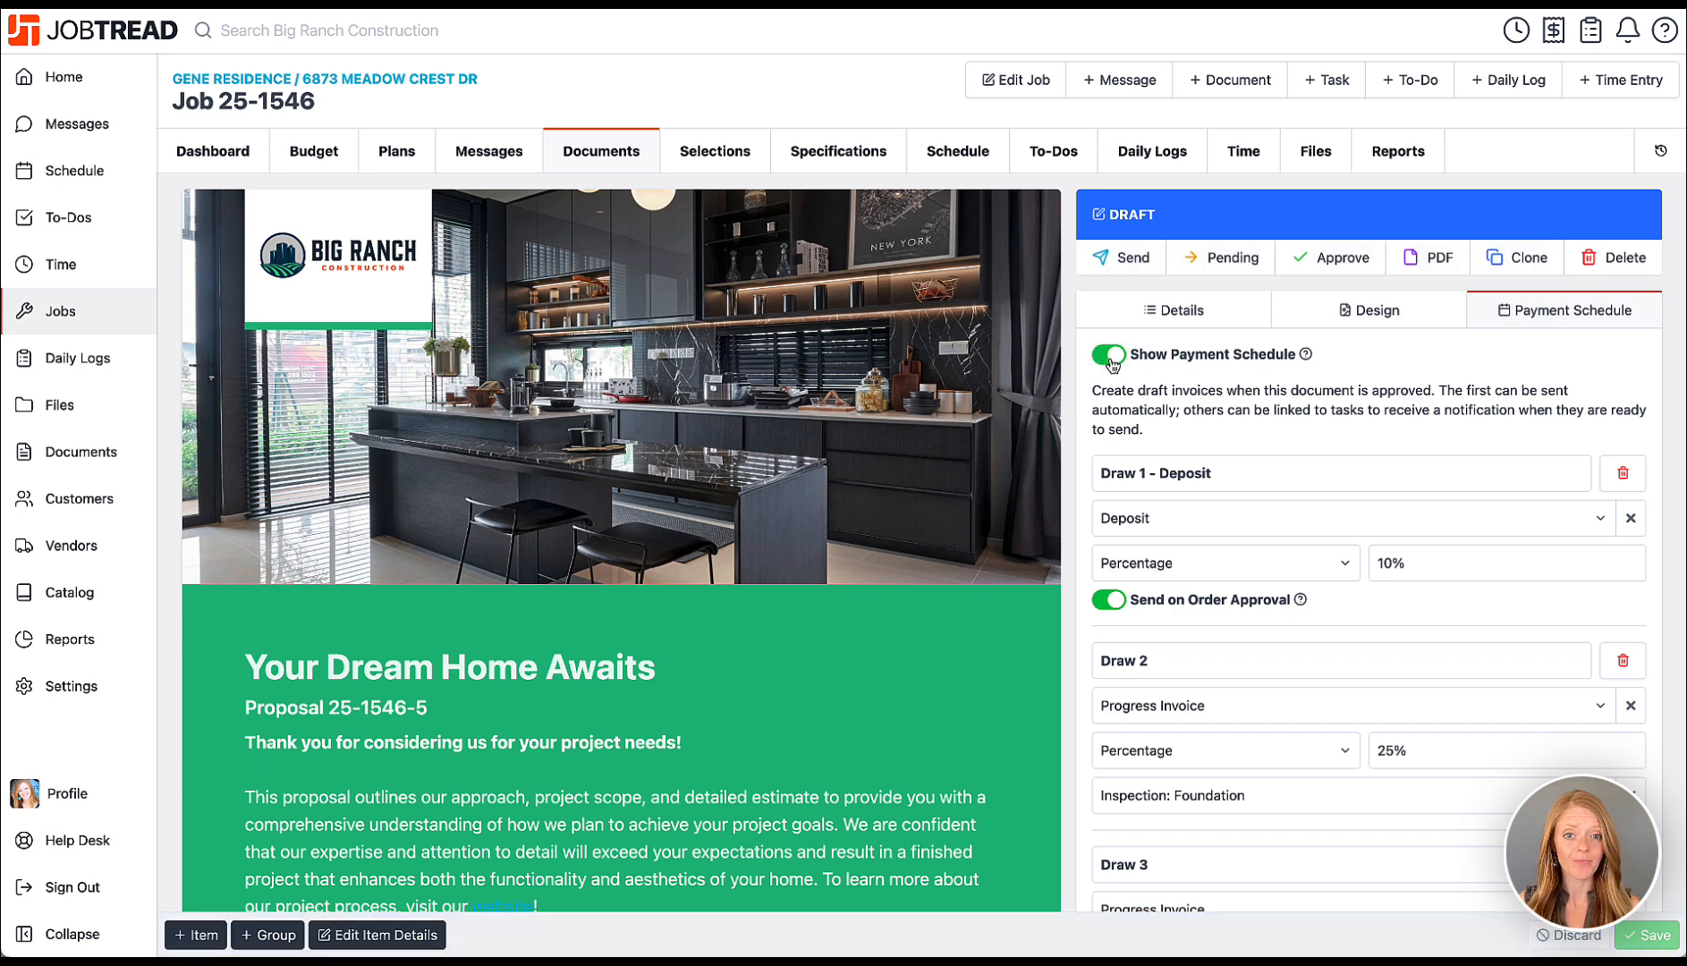
click(1114, 266)
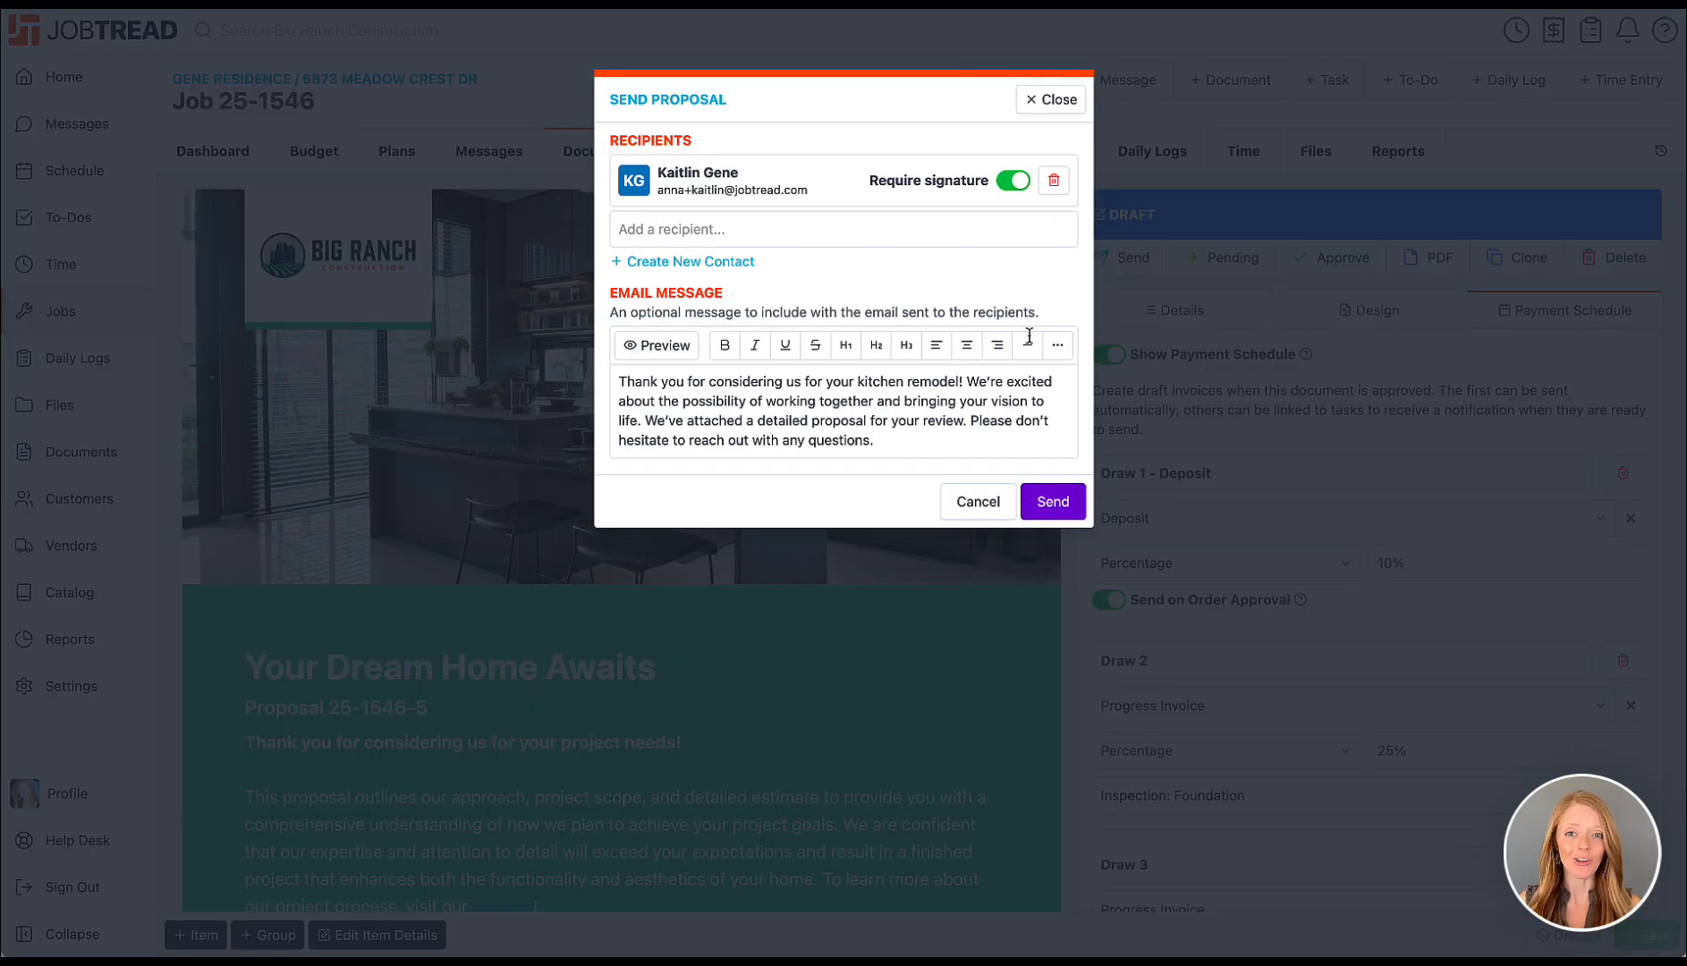
click(1052, 502)
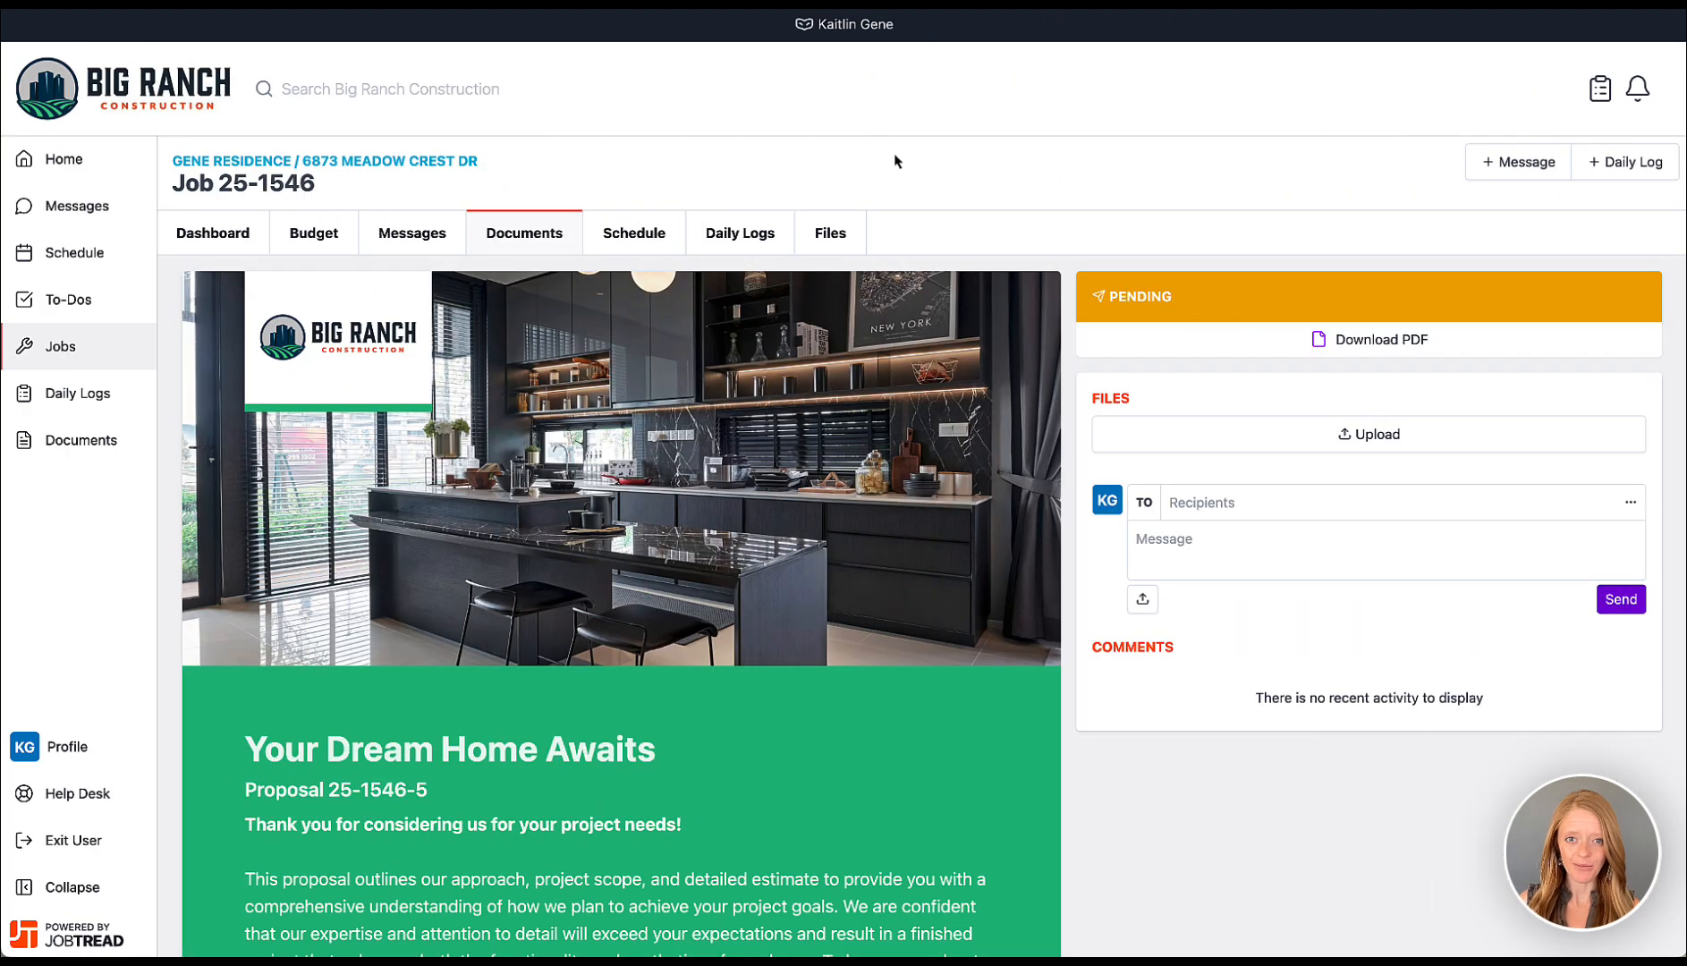
Sign and approve the proposal as the customer in the customer portal, and open the generated invoice for review.
scroll(864, 488, down, 8)
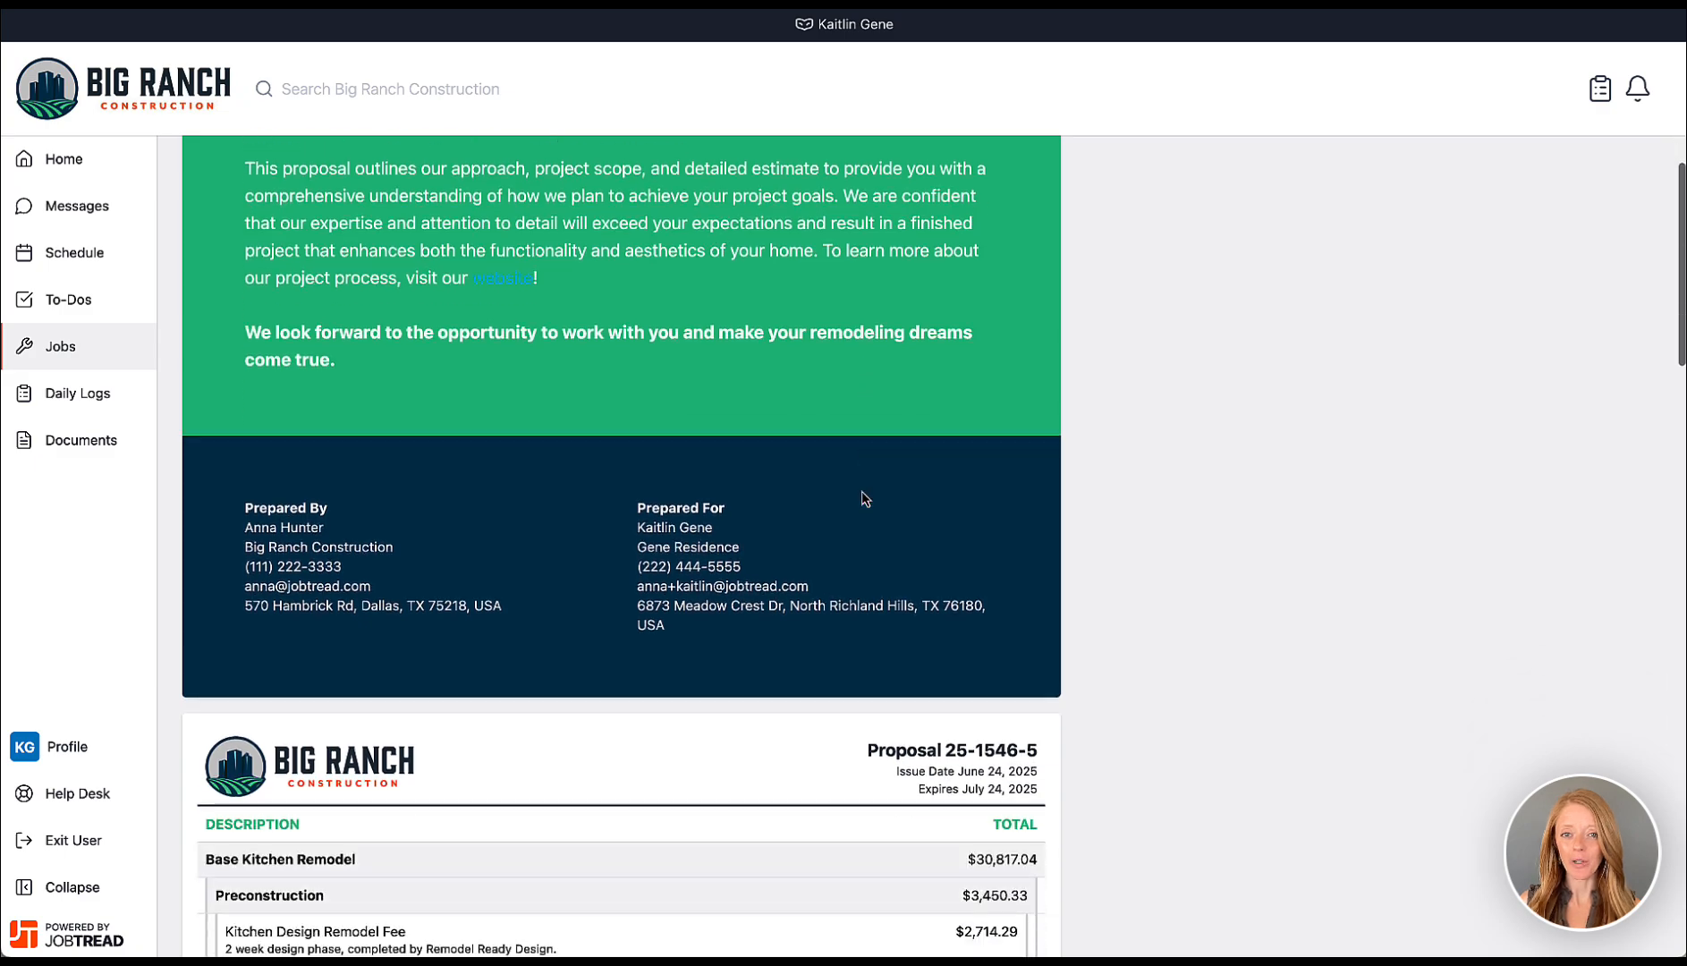
scroll(864, 498, down, 15)
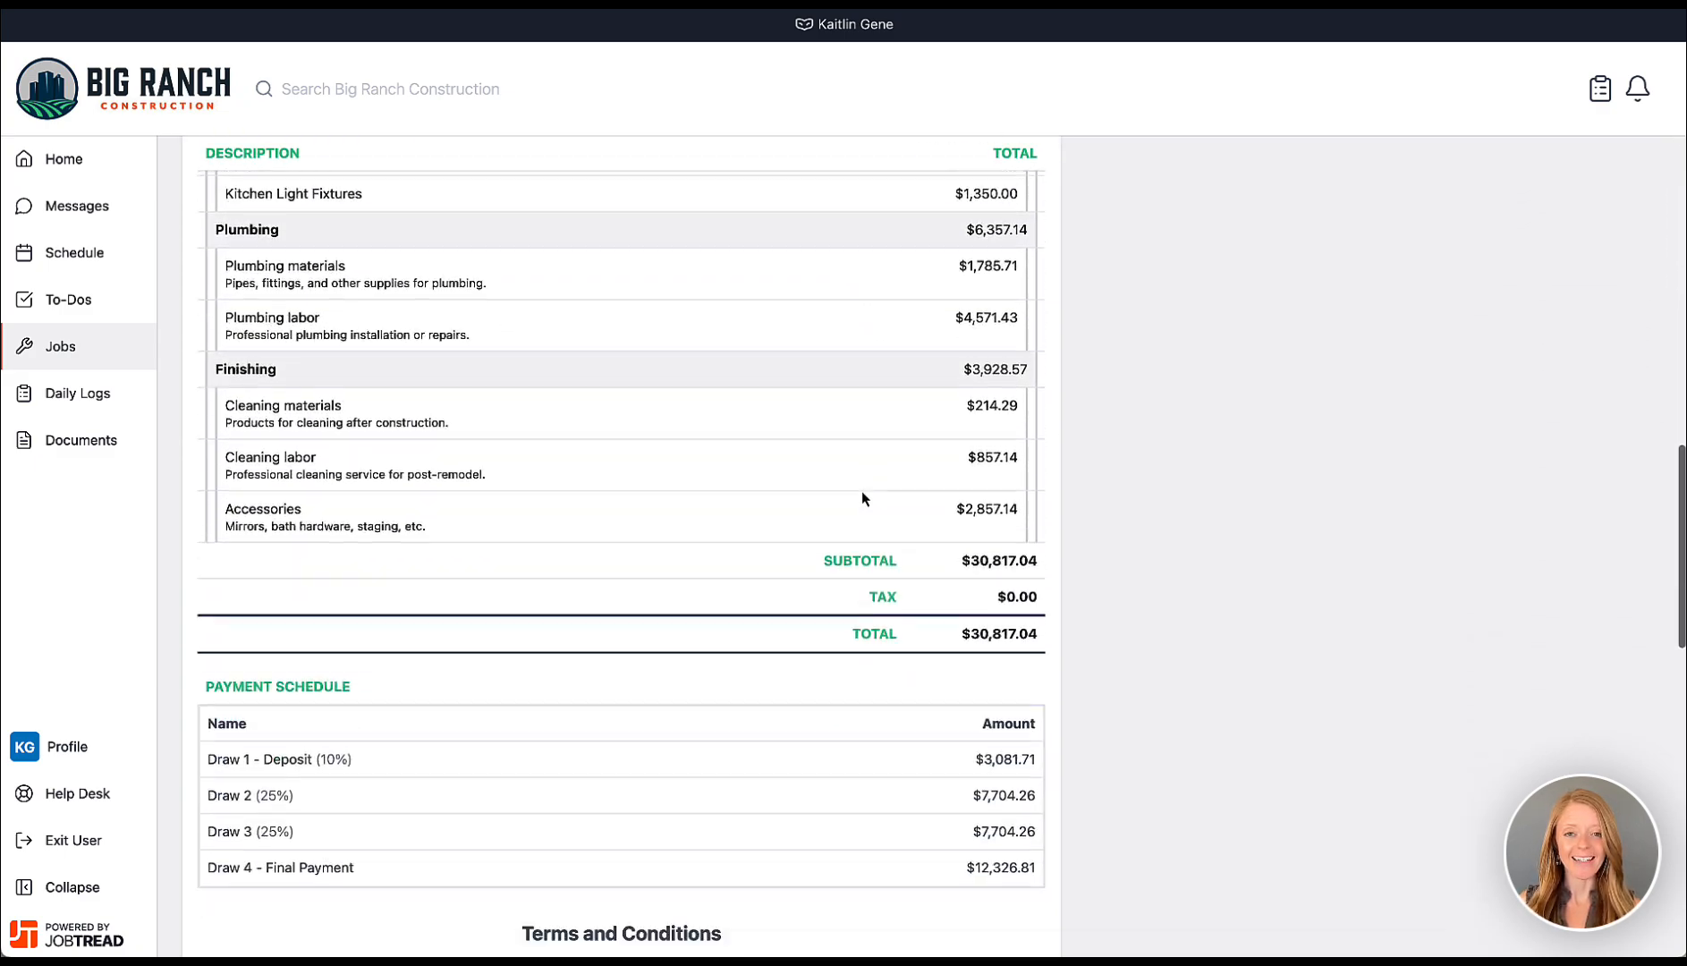
scroll(863, 498, down, 7)
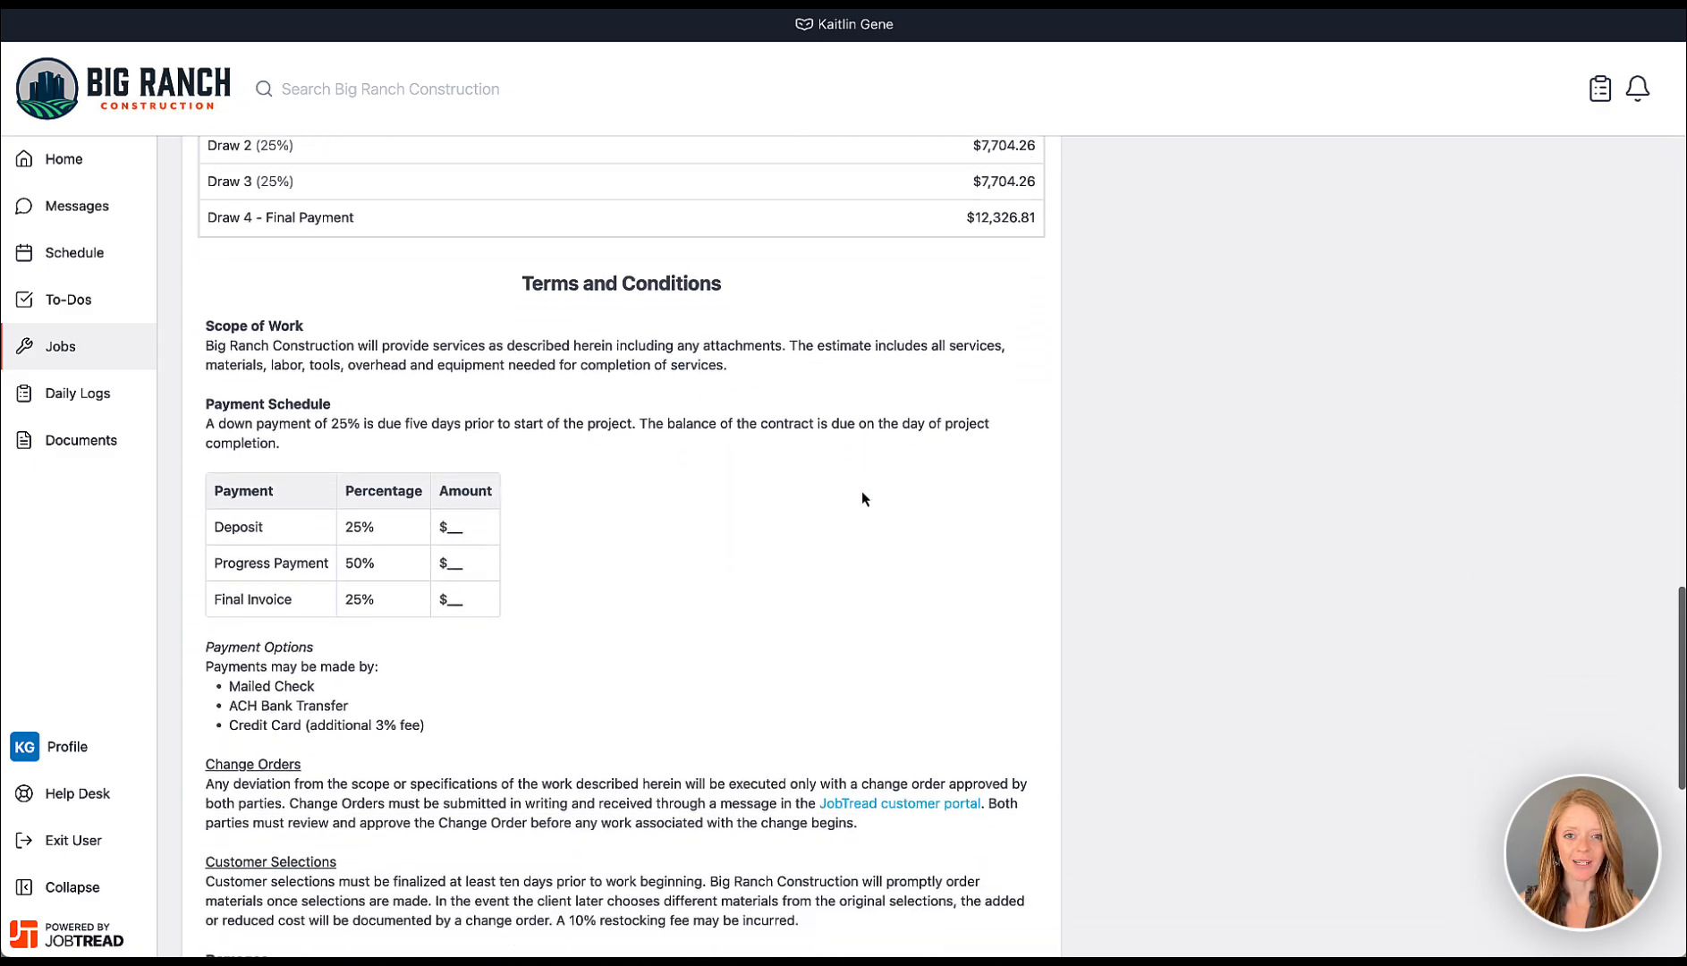
scroll(862, 498, down, 9)
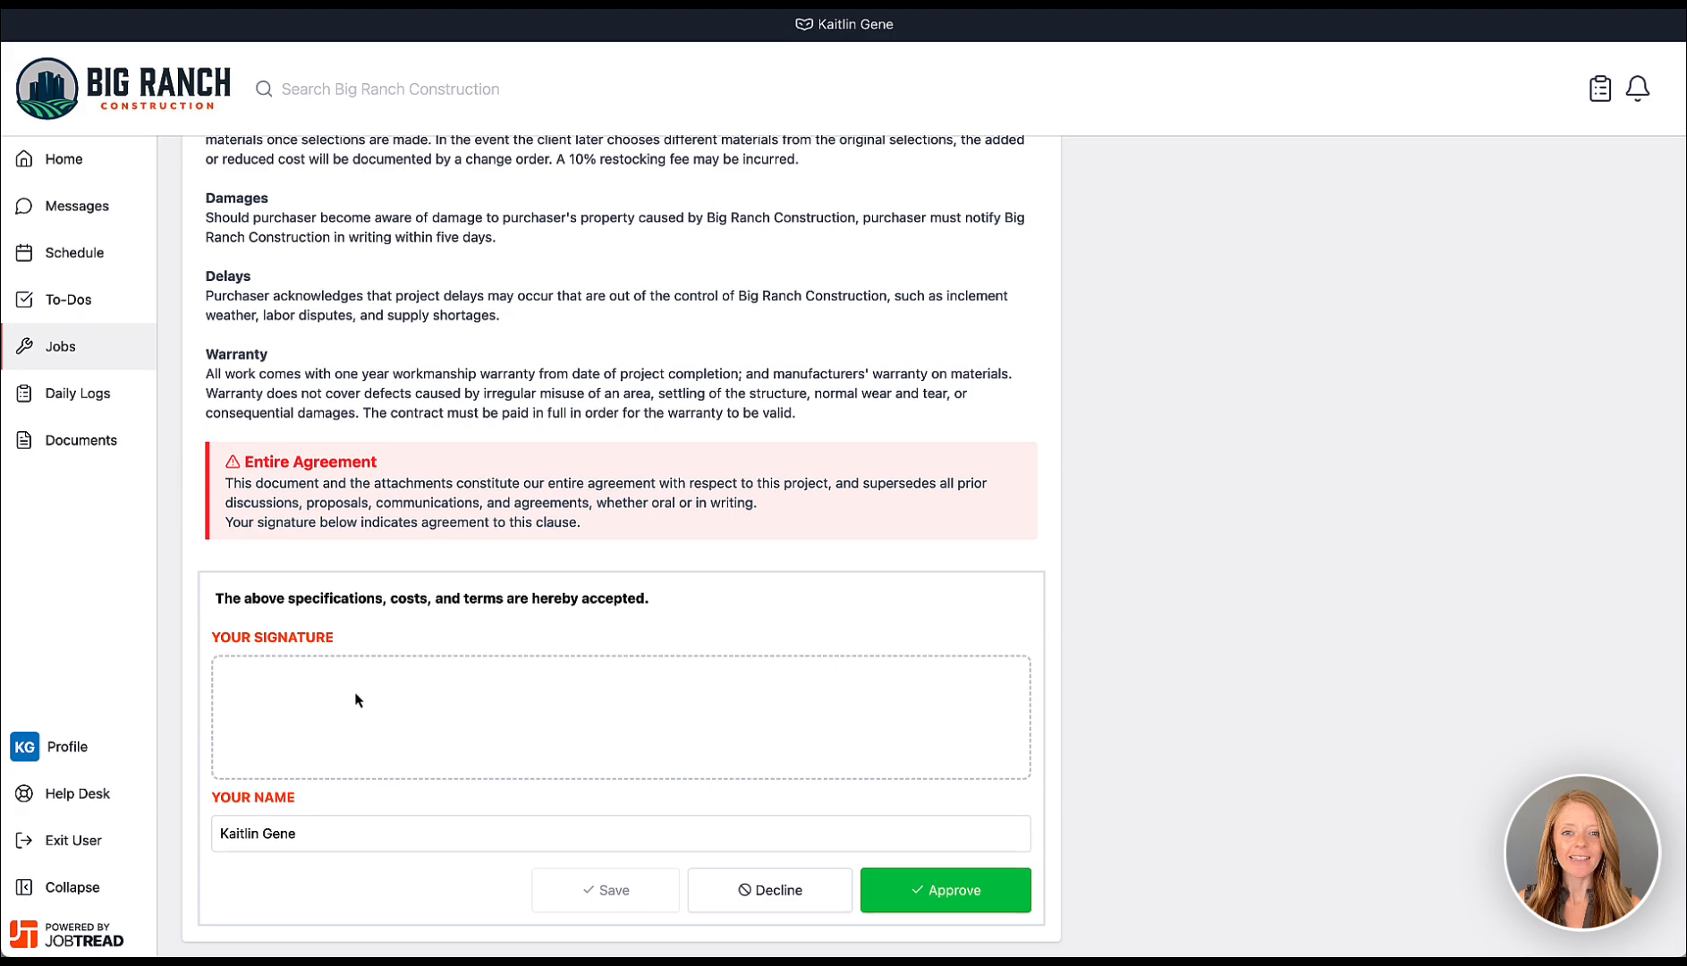
mouse_move(353, 695)
mouse_down()
mouse_move(477, 735)
mouse_move(535, 725)
mouse_up()
click(942, 900)
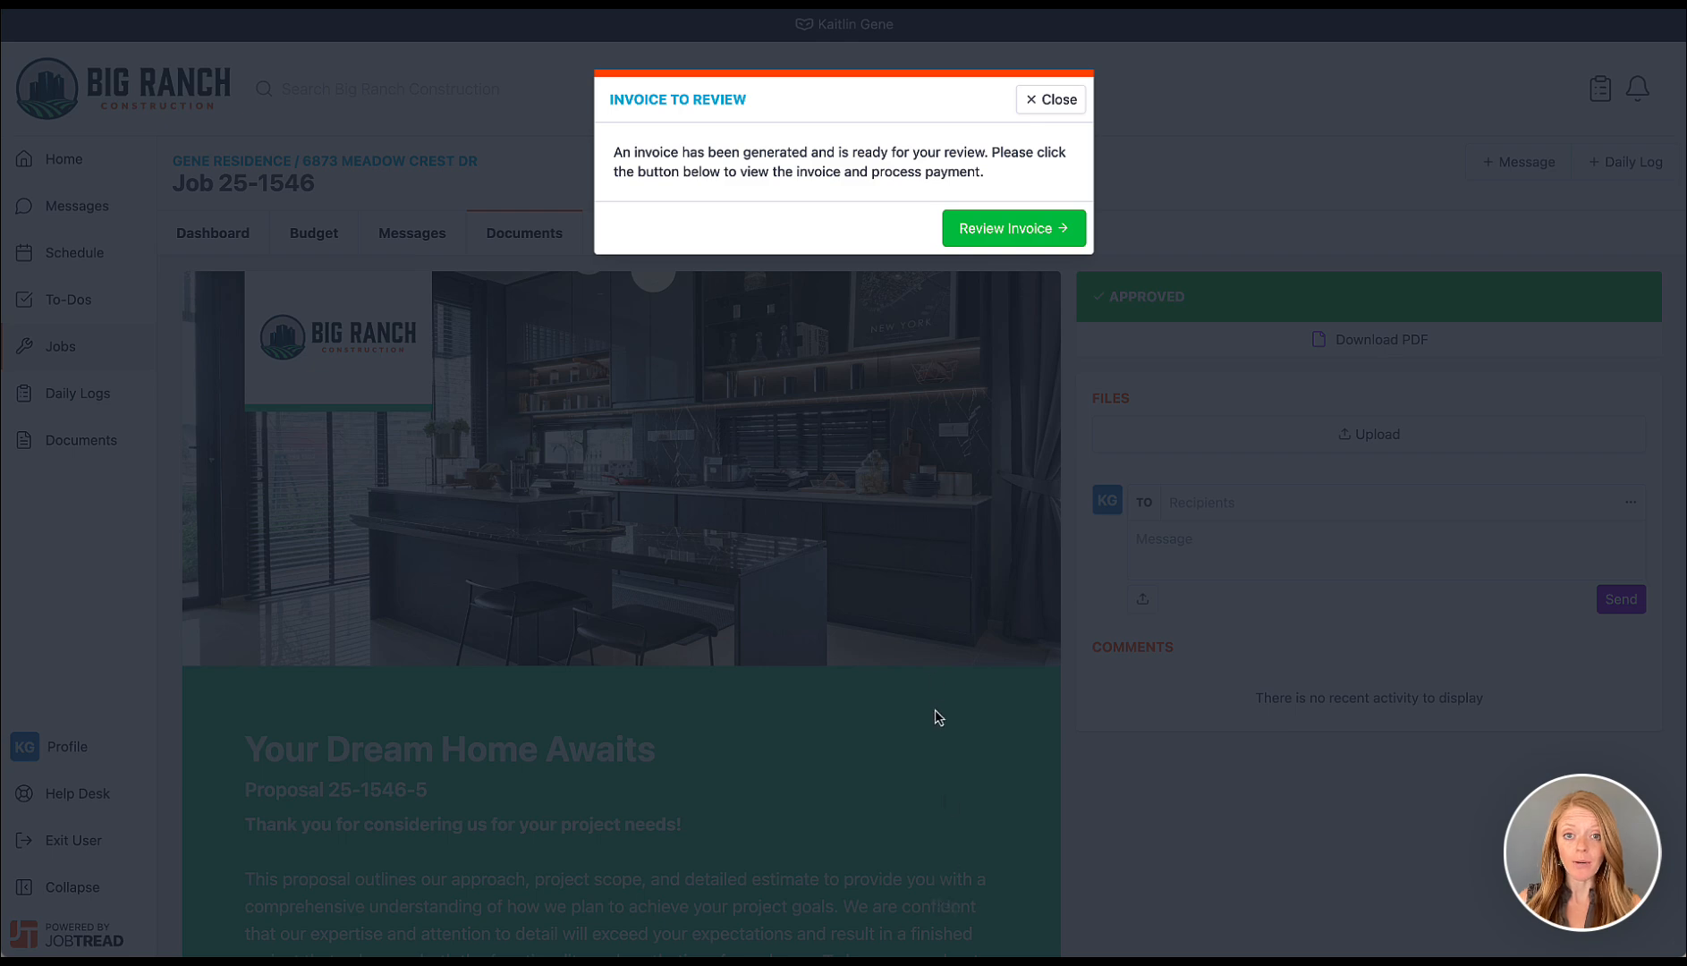
click(979, 231)
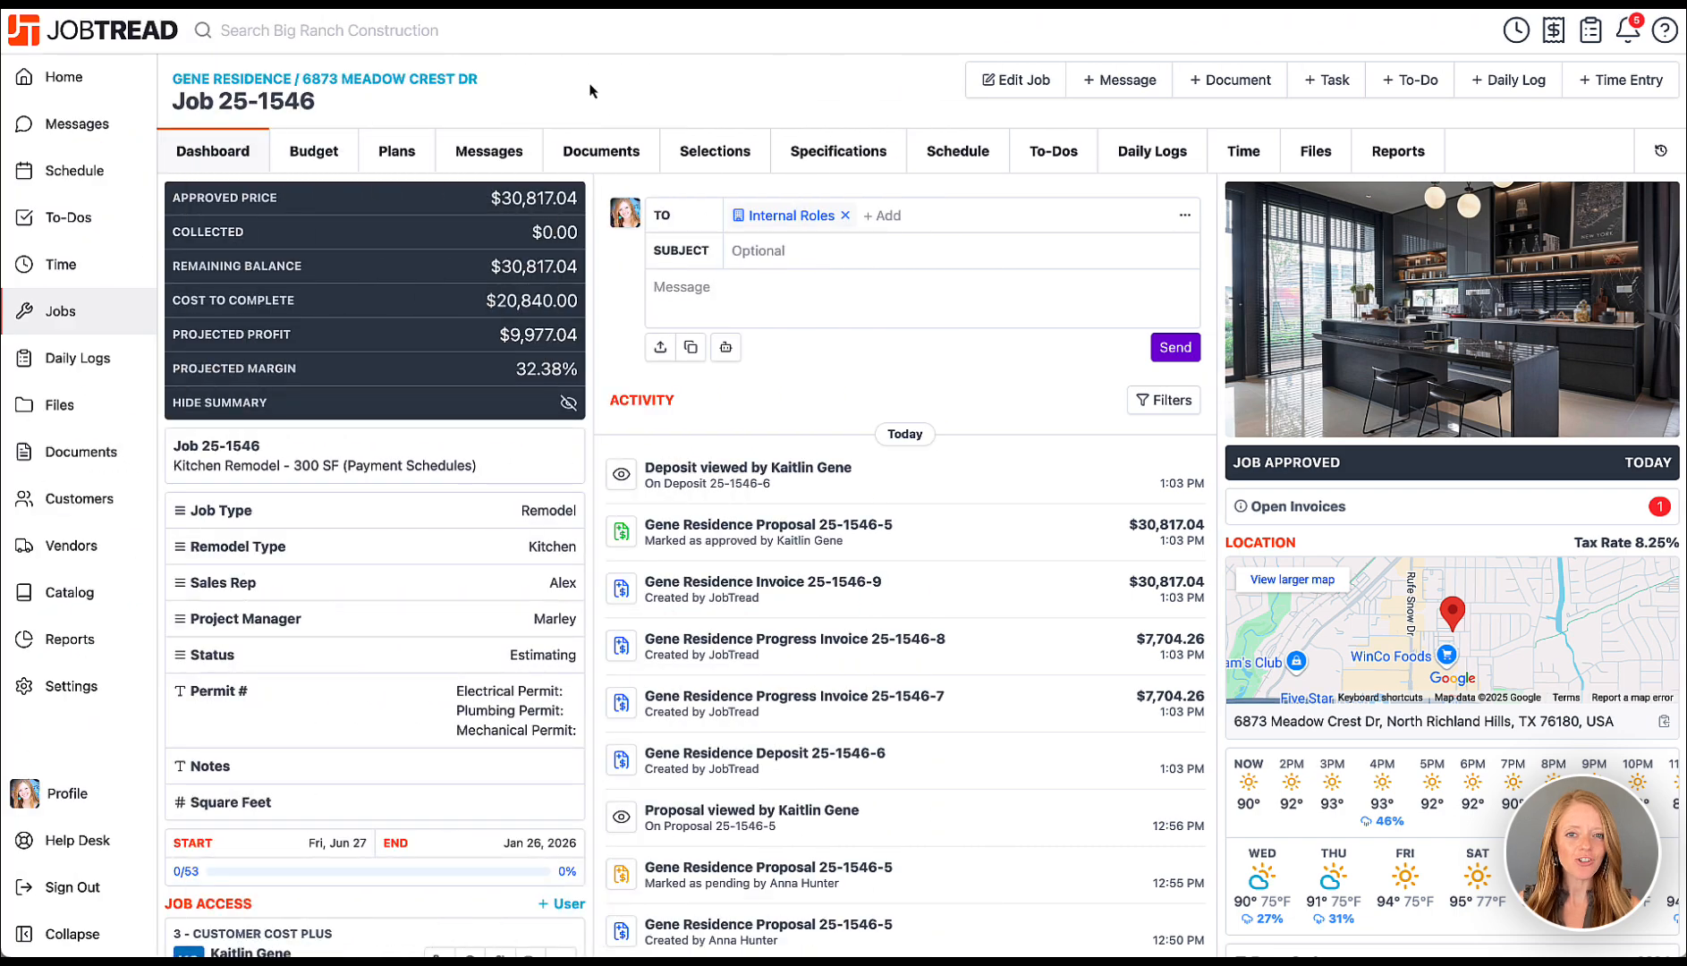
Mark the "Inspection: Foundation" task as complete in the job's schedule.
click(922, 148)
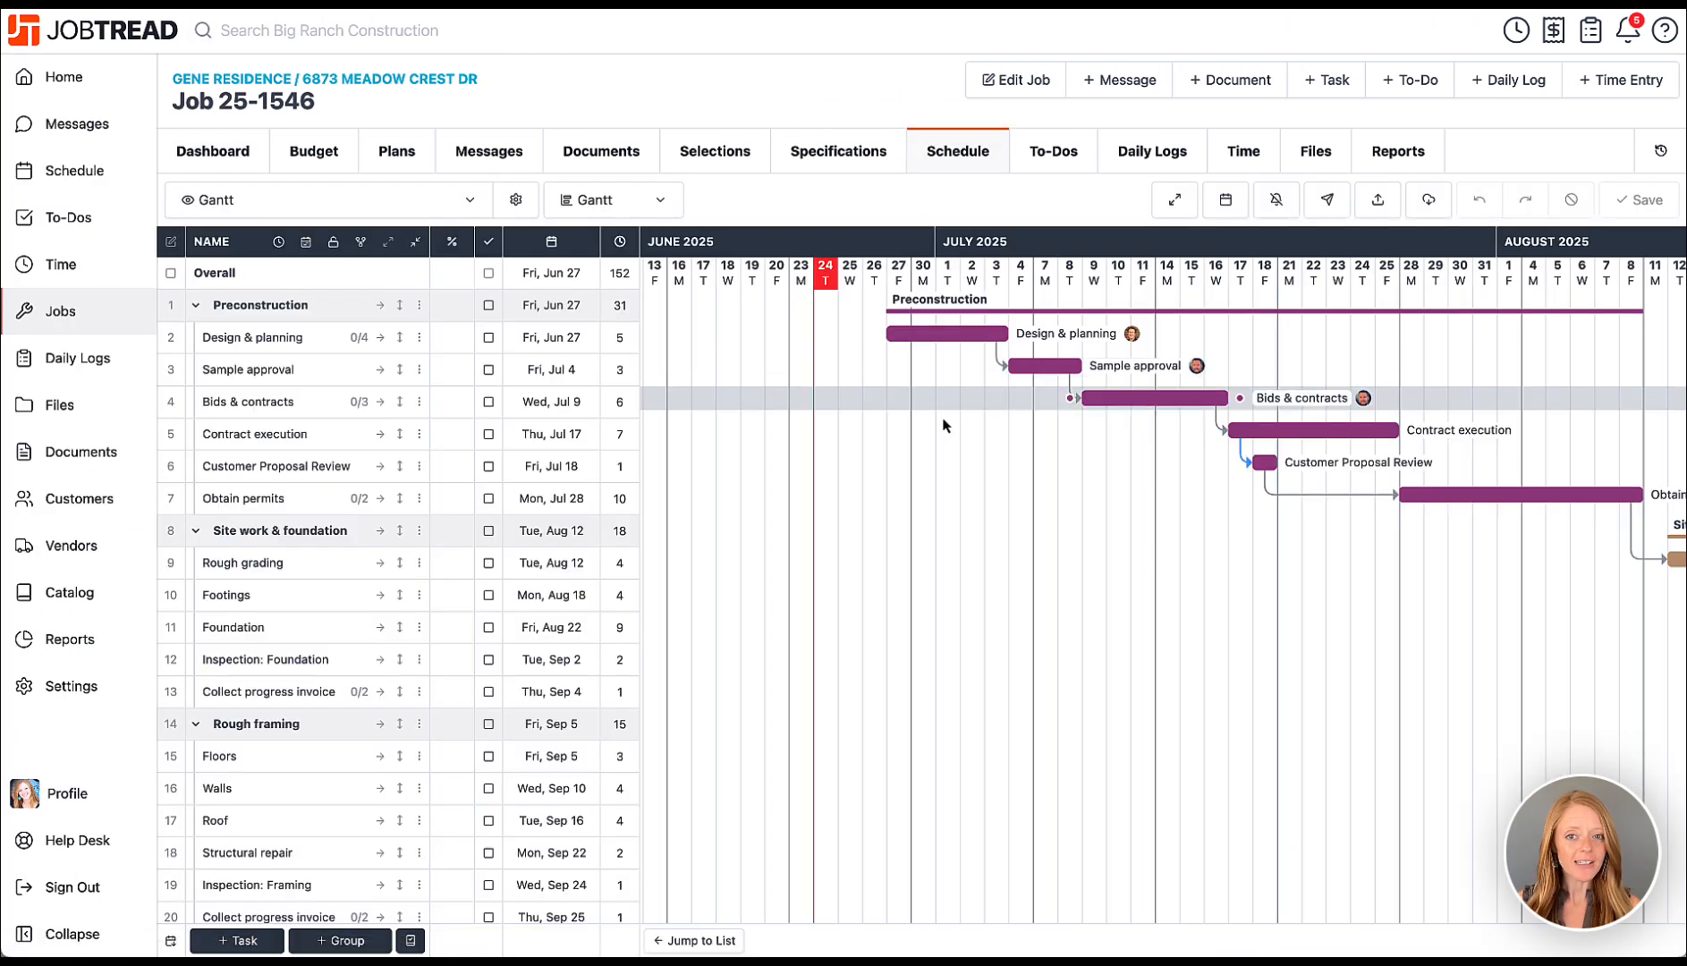
scroll(895, 412, right, 10)
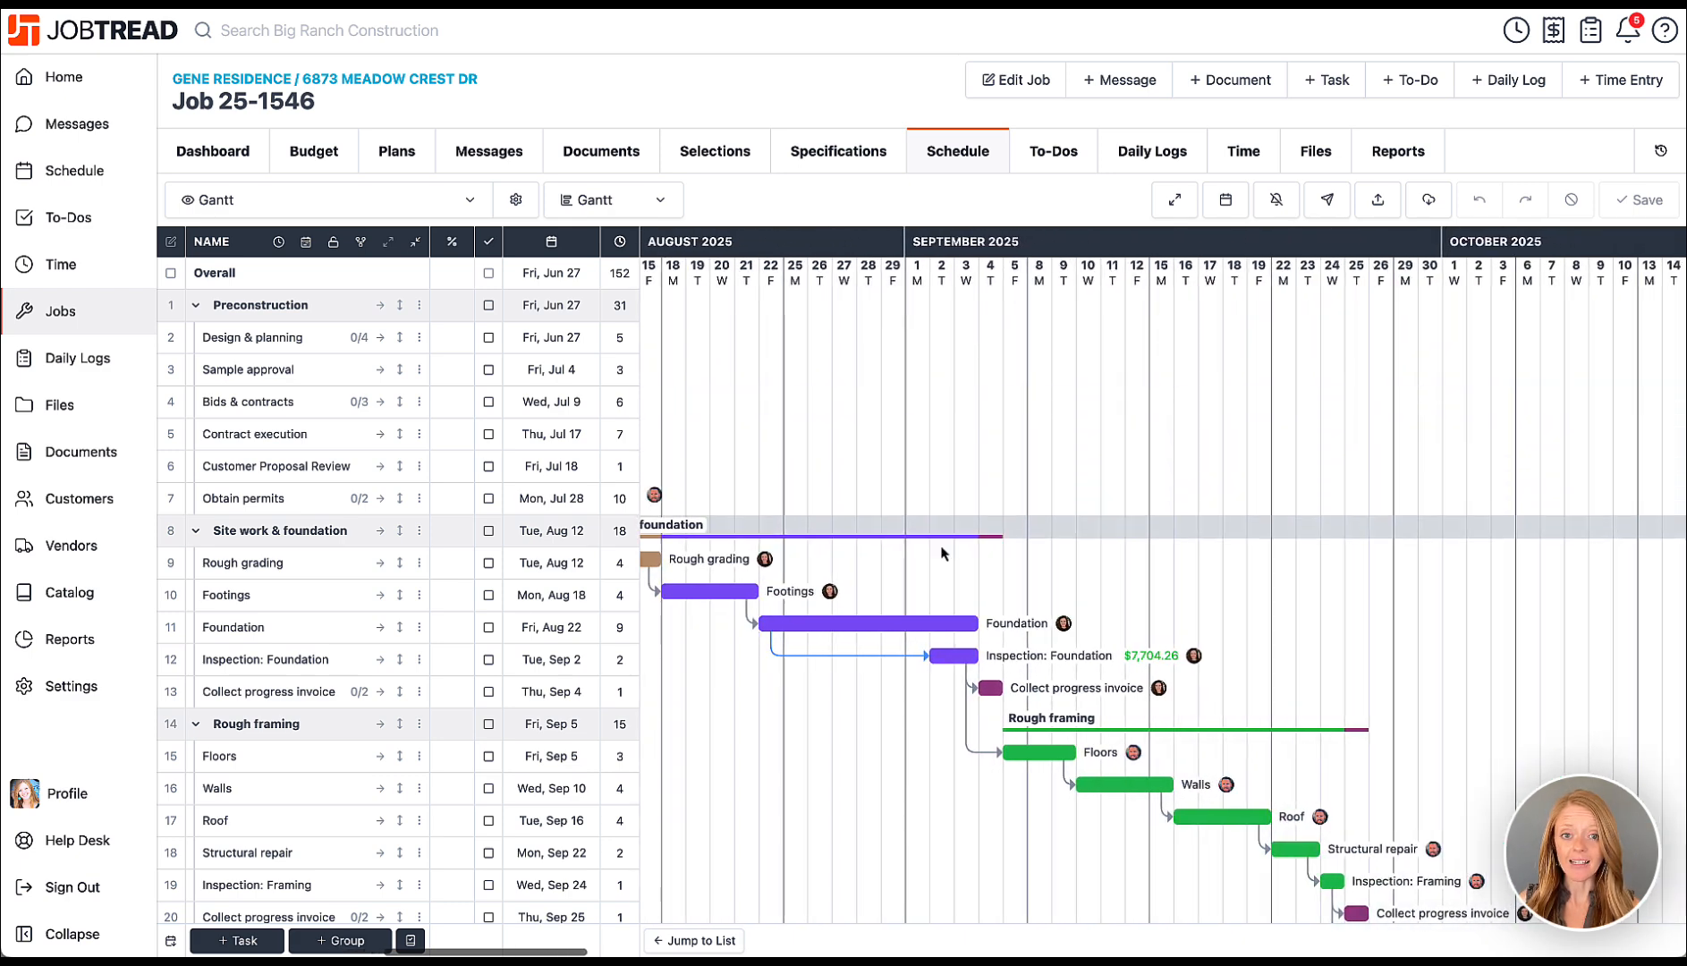
click(488, 660)
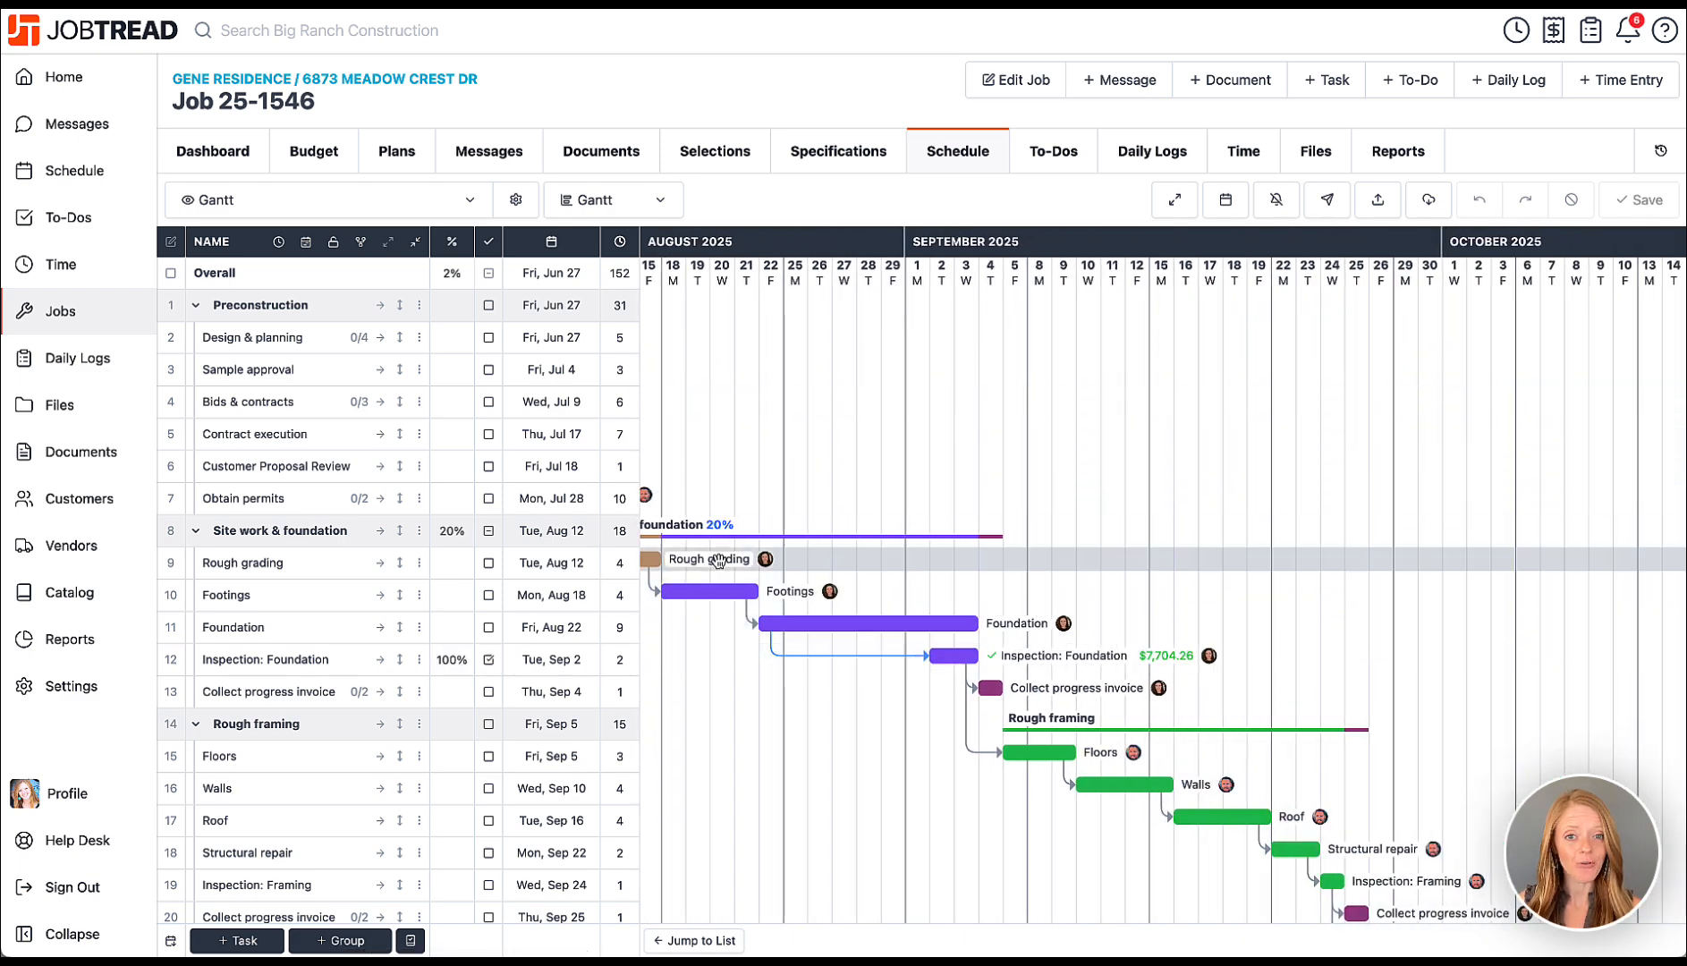
Check the notifications for the progress invoice marked as ready to send.
click(1630, 30)
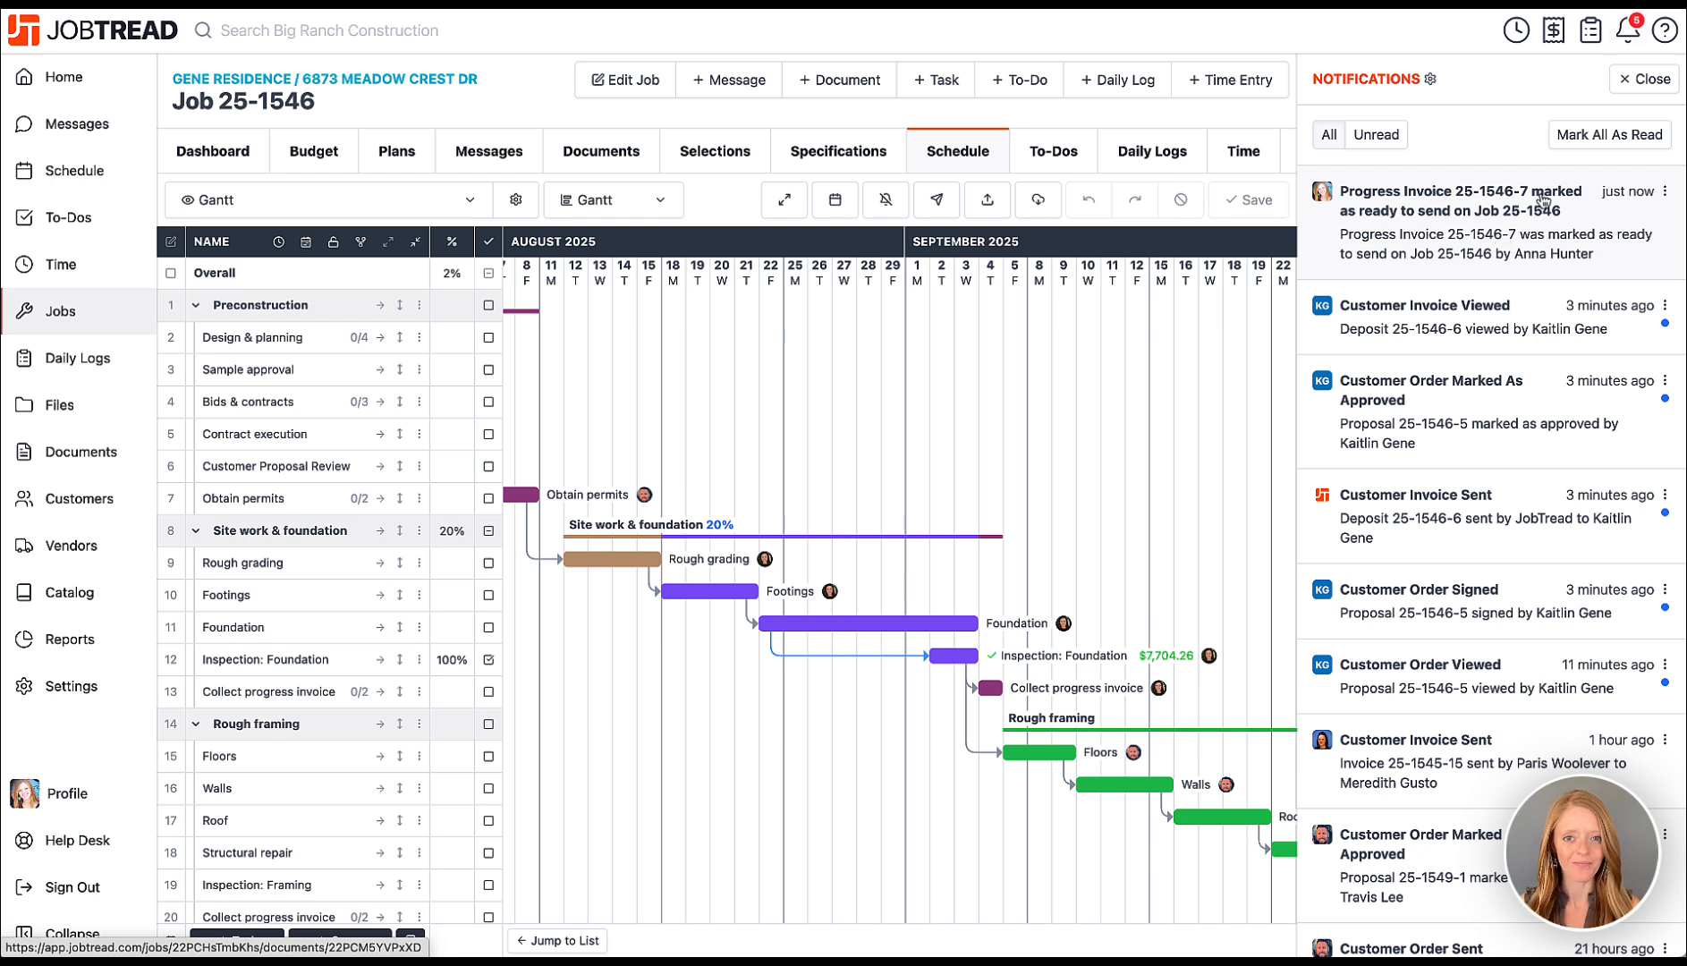
click(1633, 86)
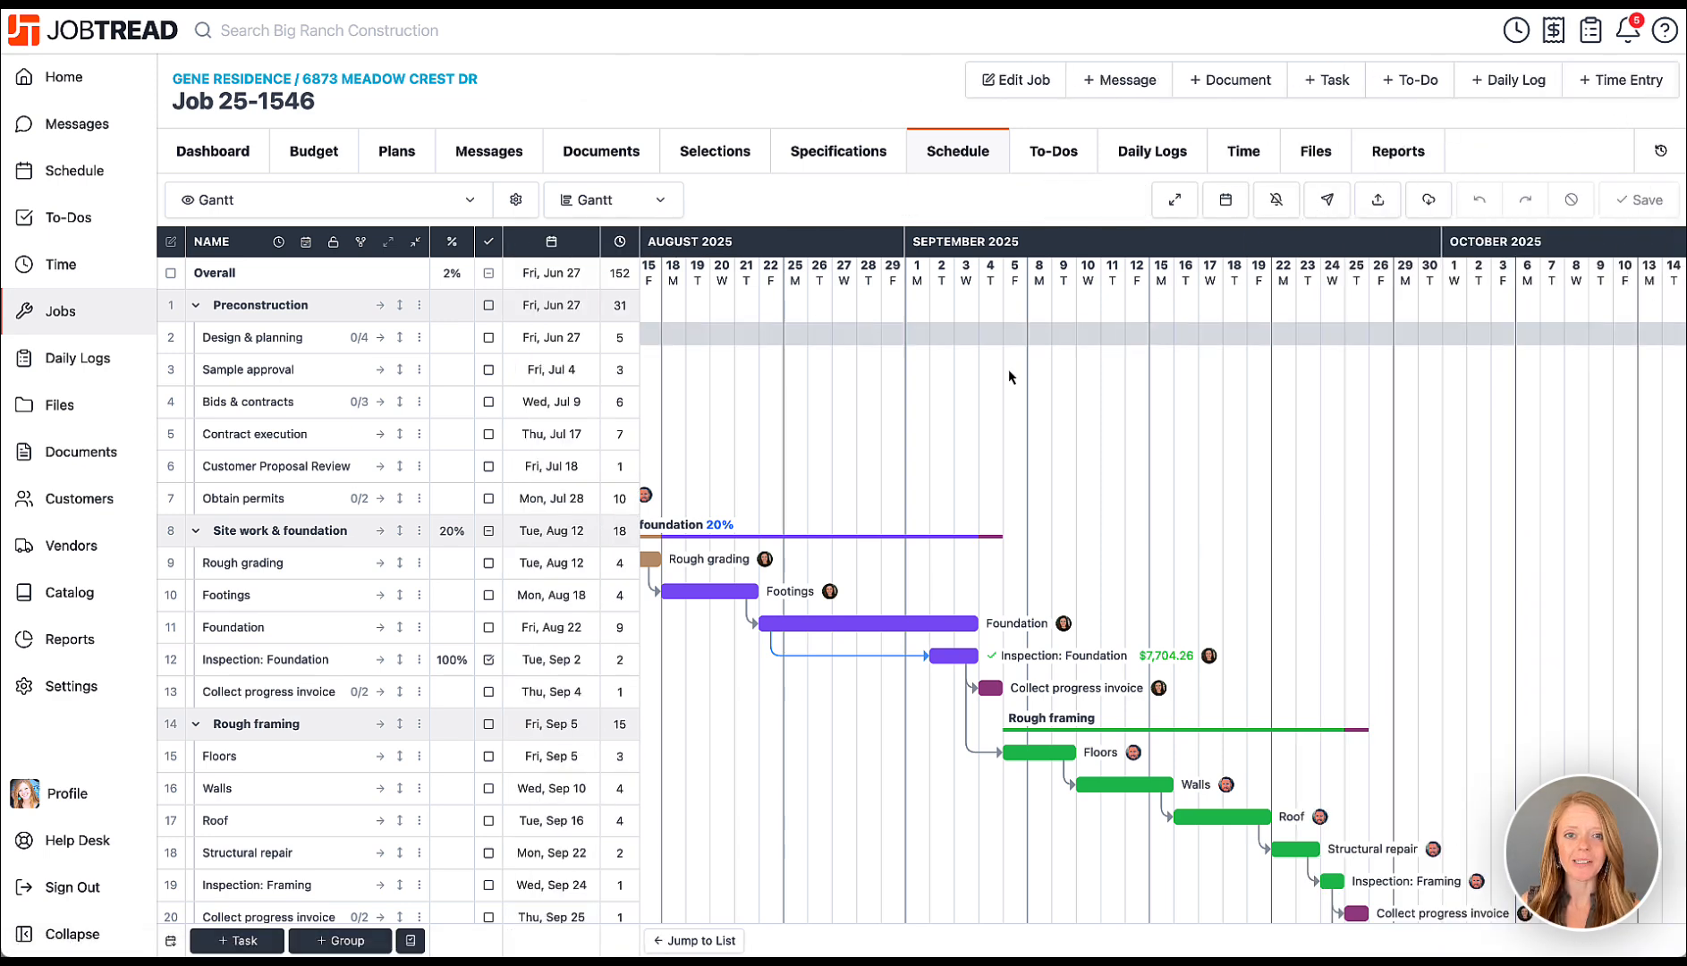
Add a scheduled invoice for the remaining balance to the Proposal document template's payment schedule and save the template.
click(118, 709)
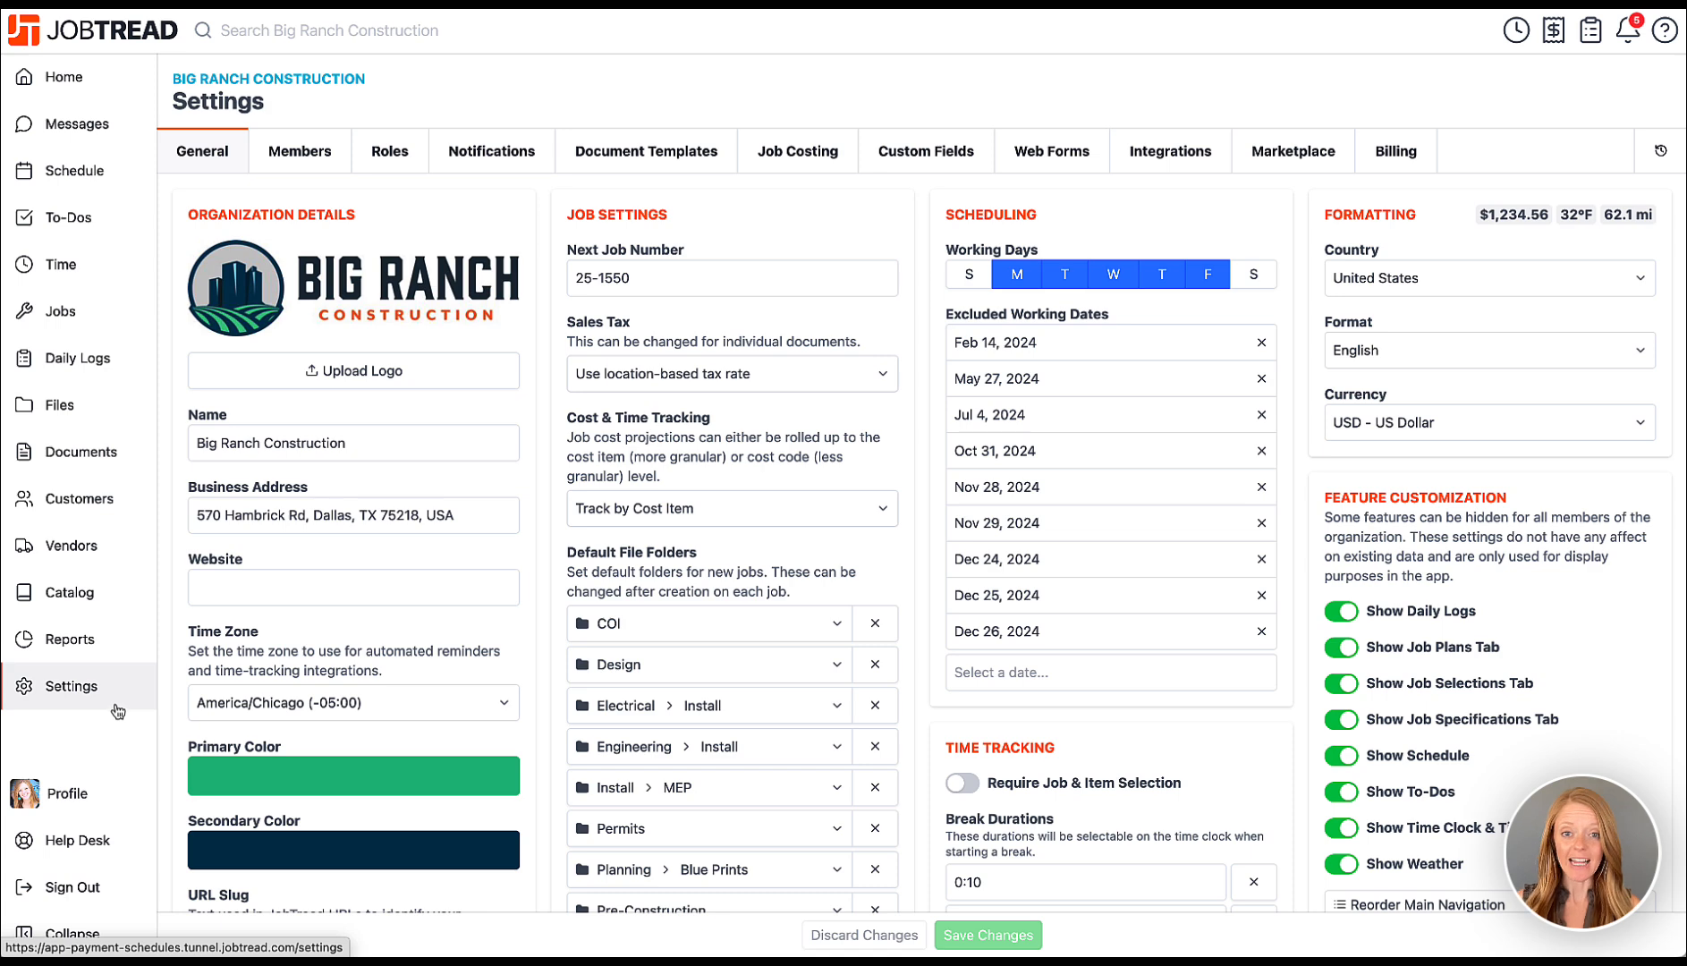
click(659, 169)
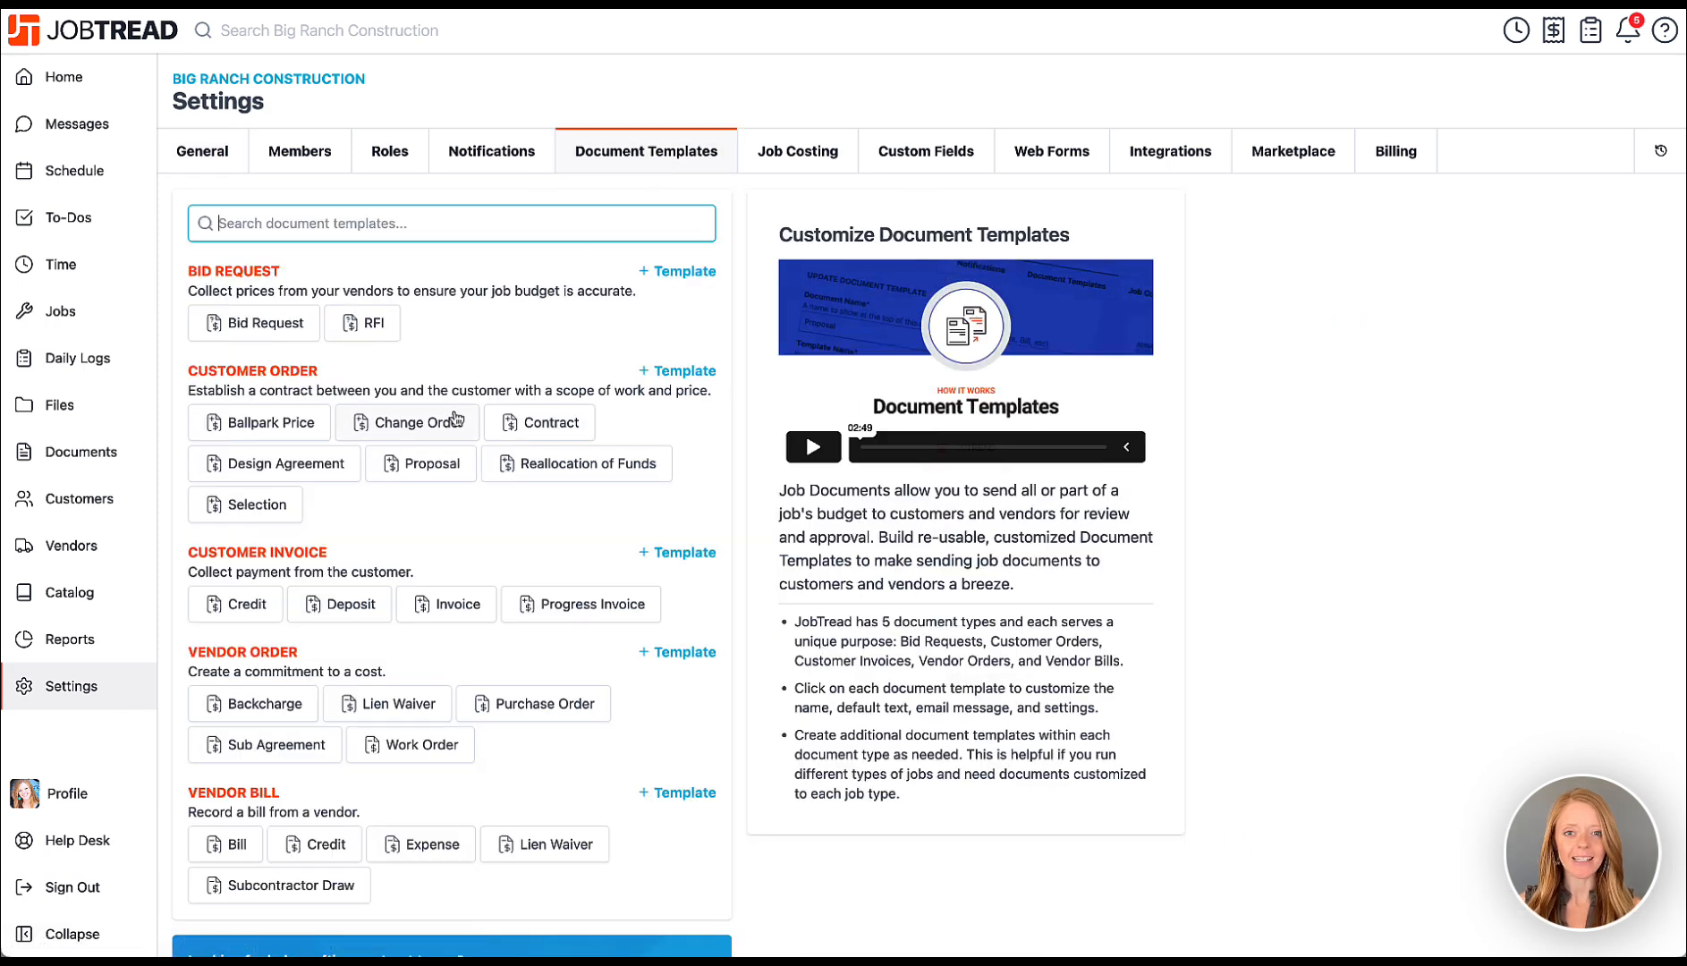
click(429, 466)
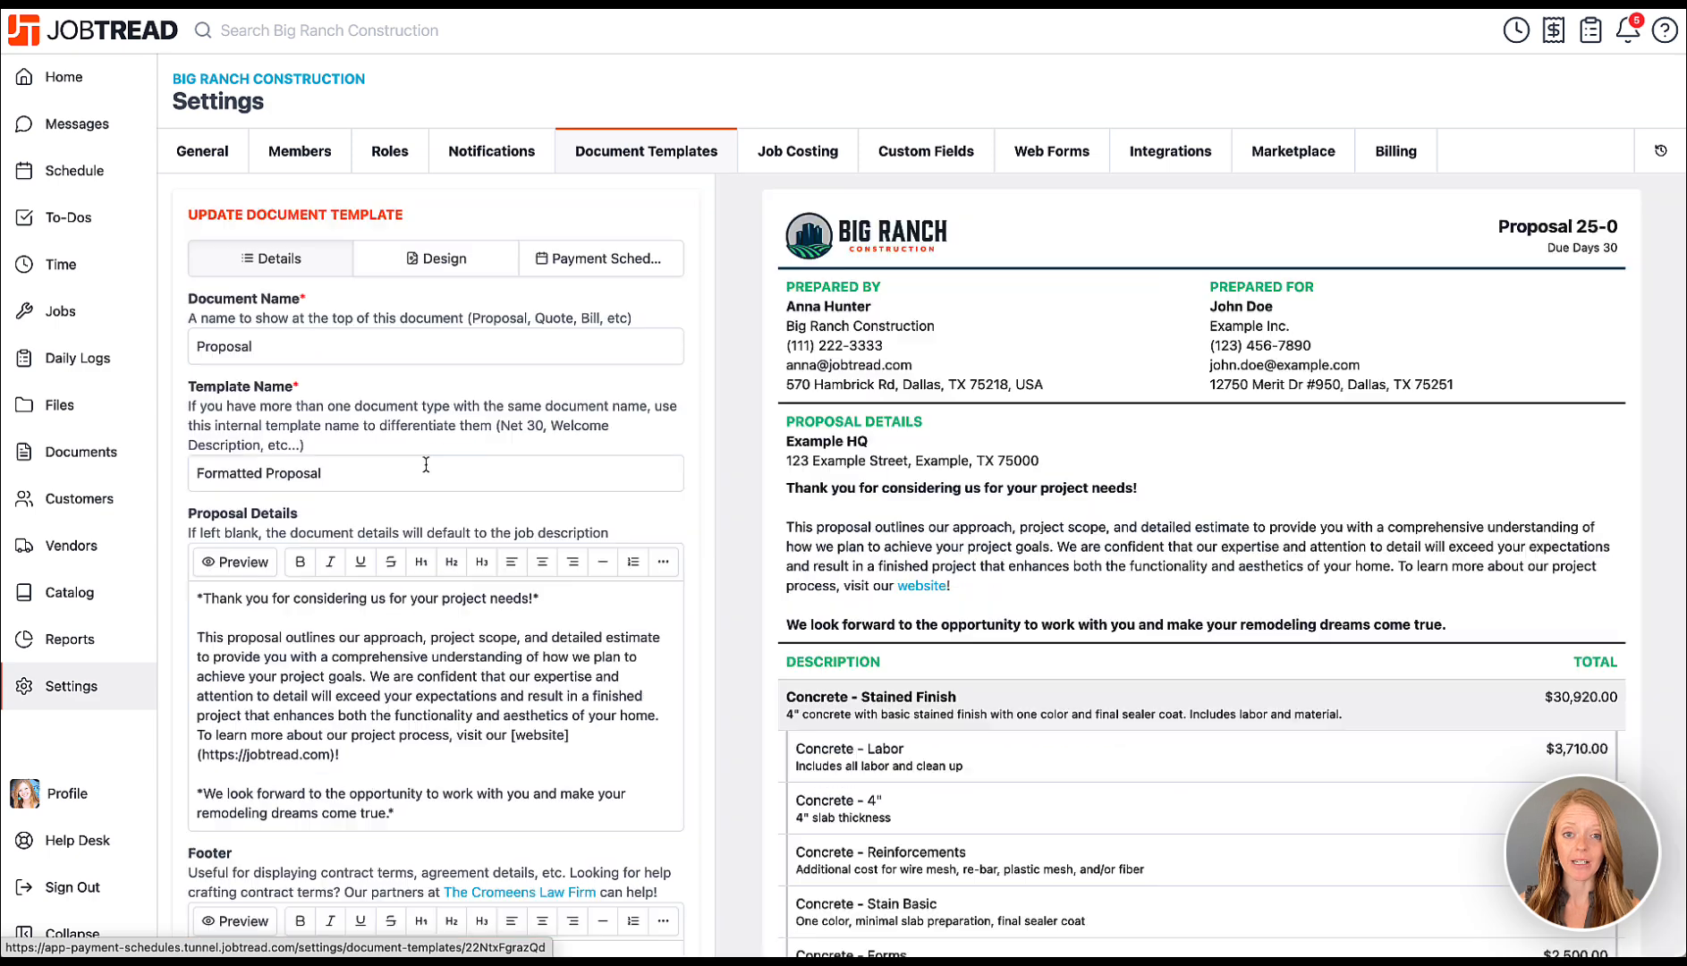
click(573, 267)
click(530, 409)
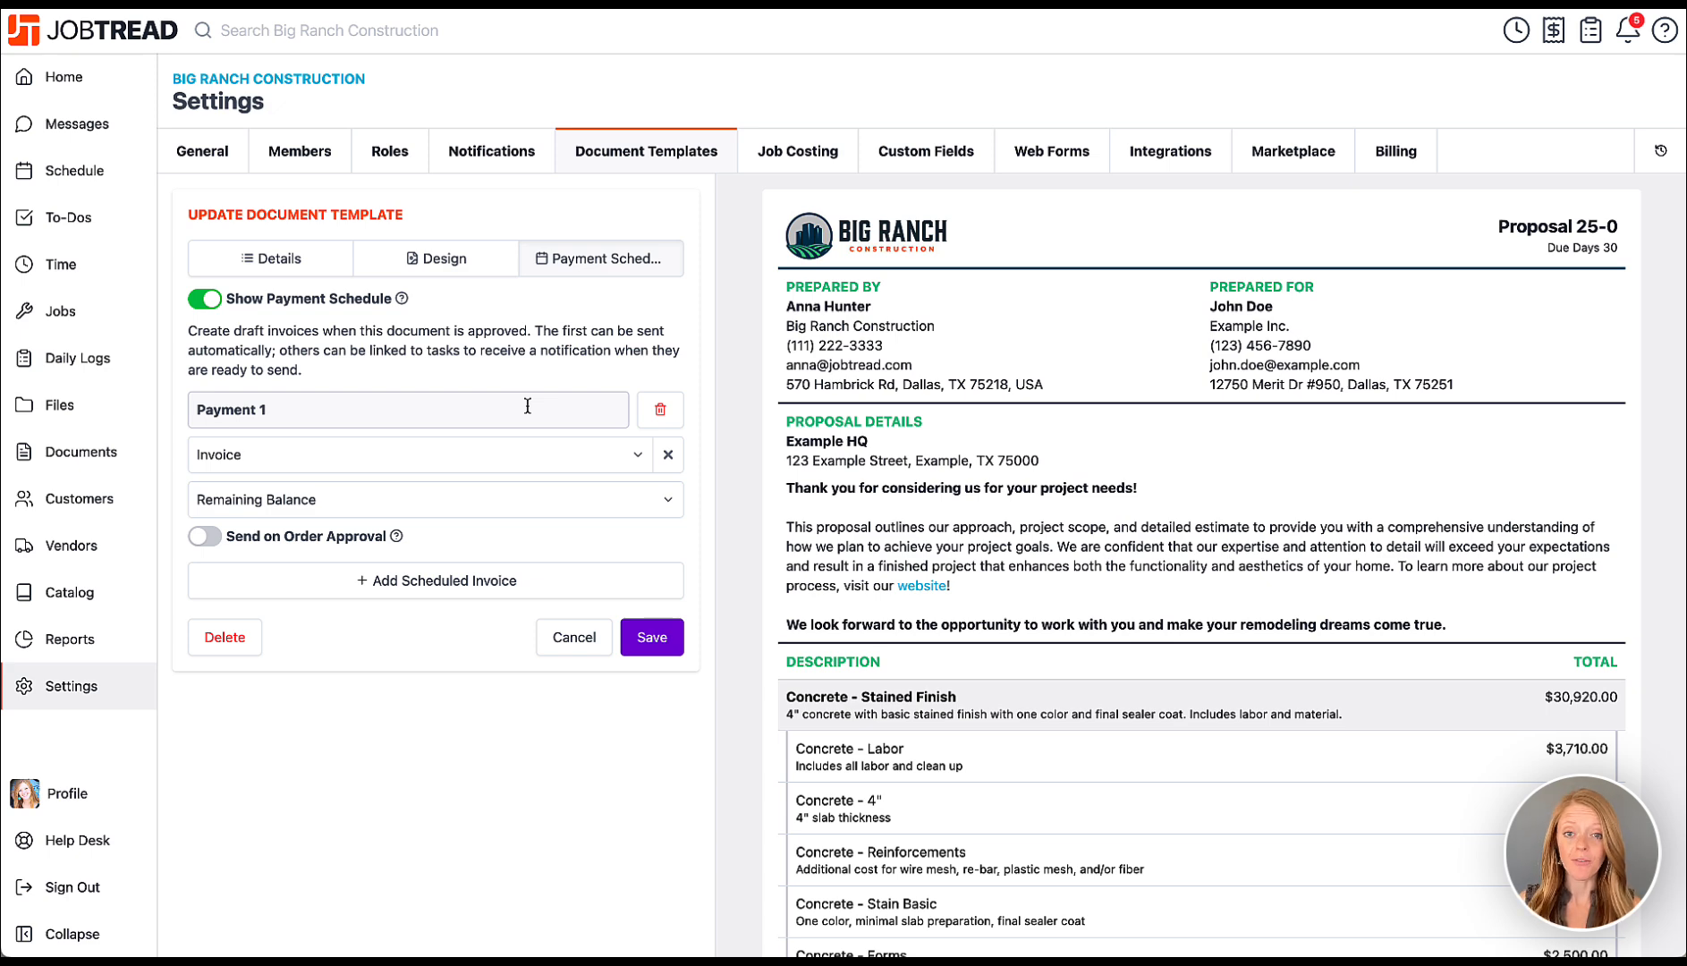
click(652, 637)
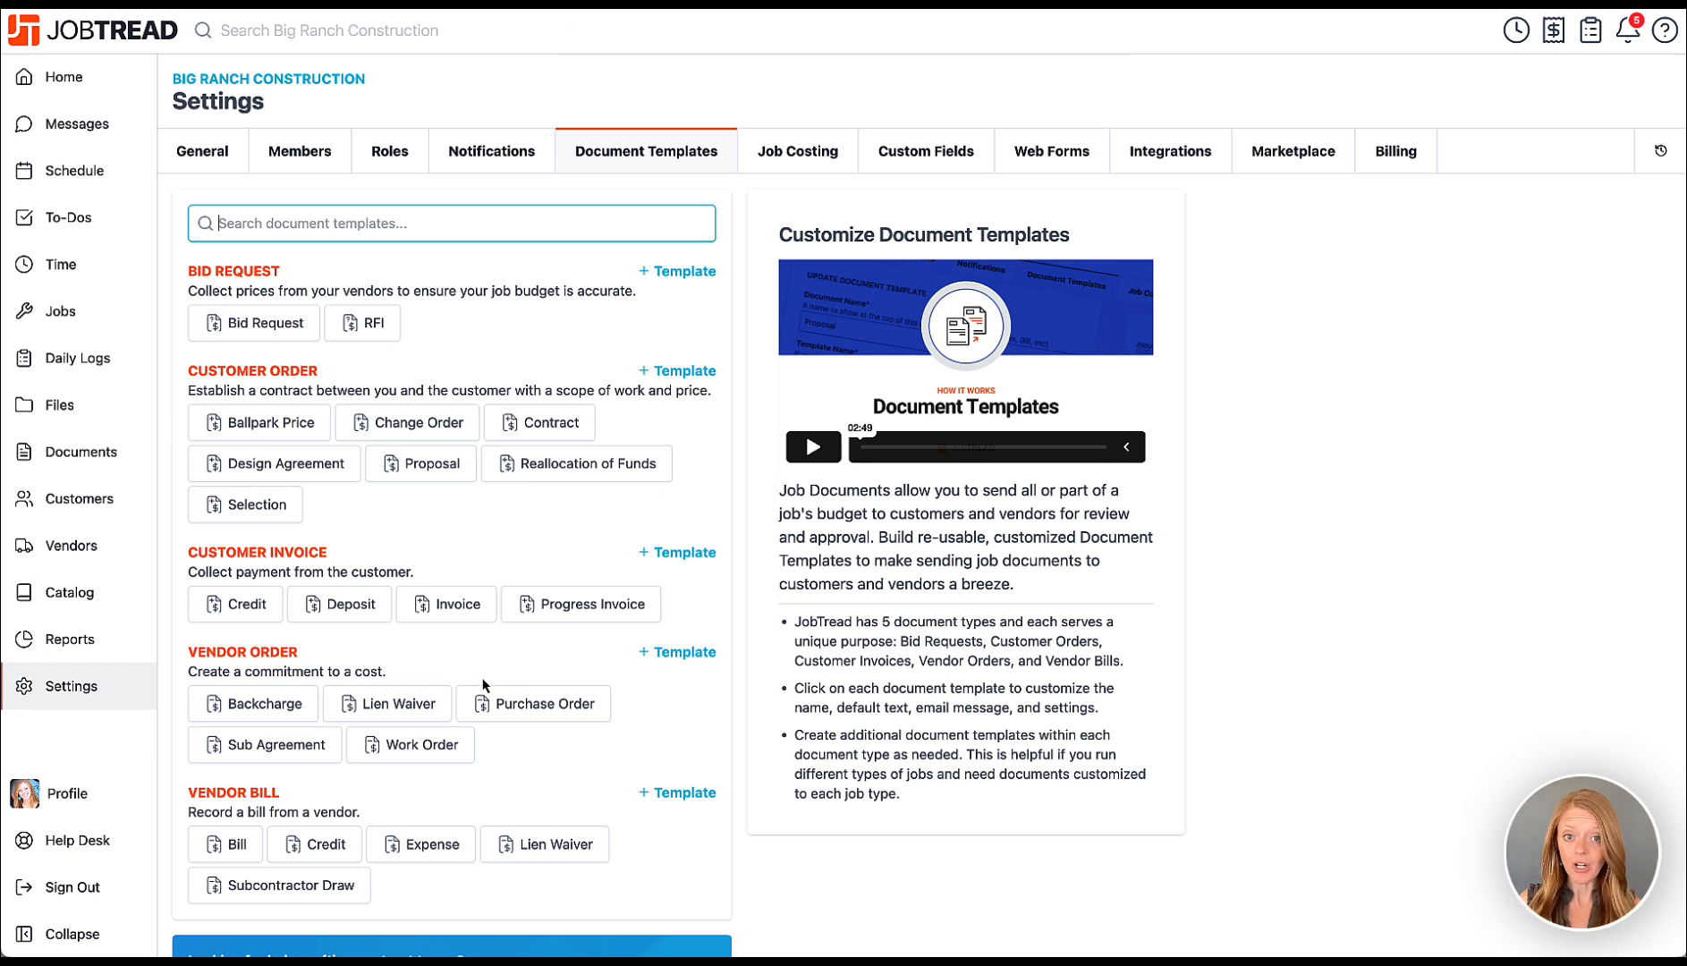
Try adding a scheduled bill for the remaining balance to the Purchase Order document template's payment schedule.
click(518, 709)
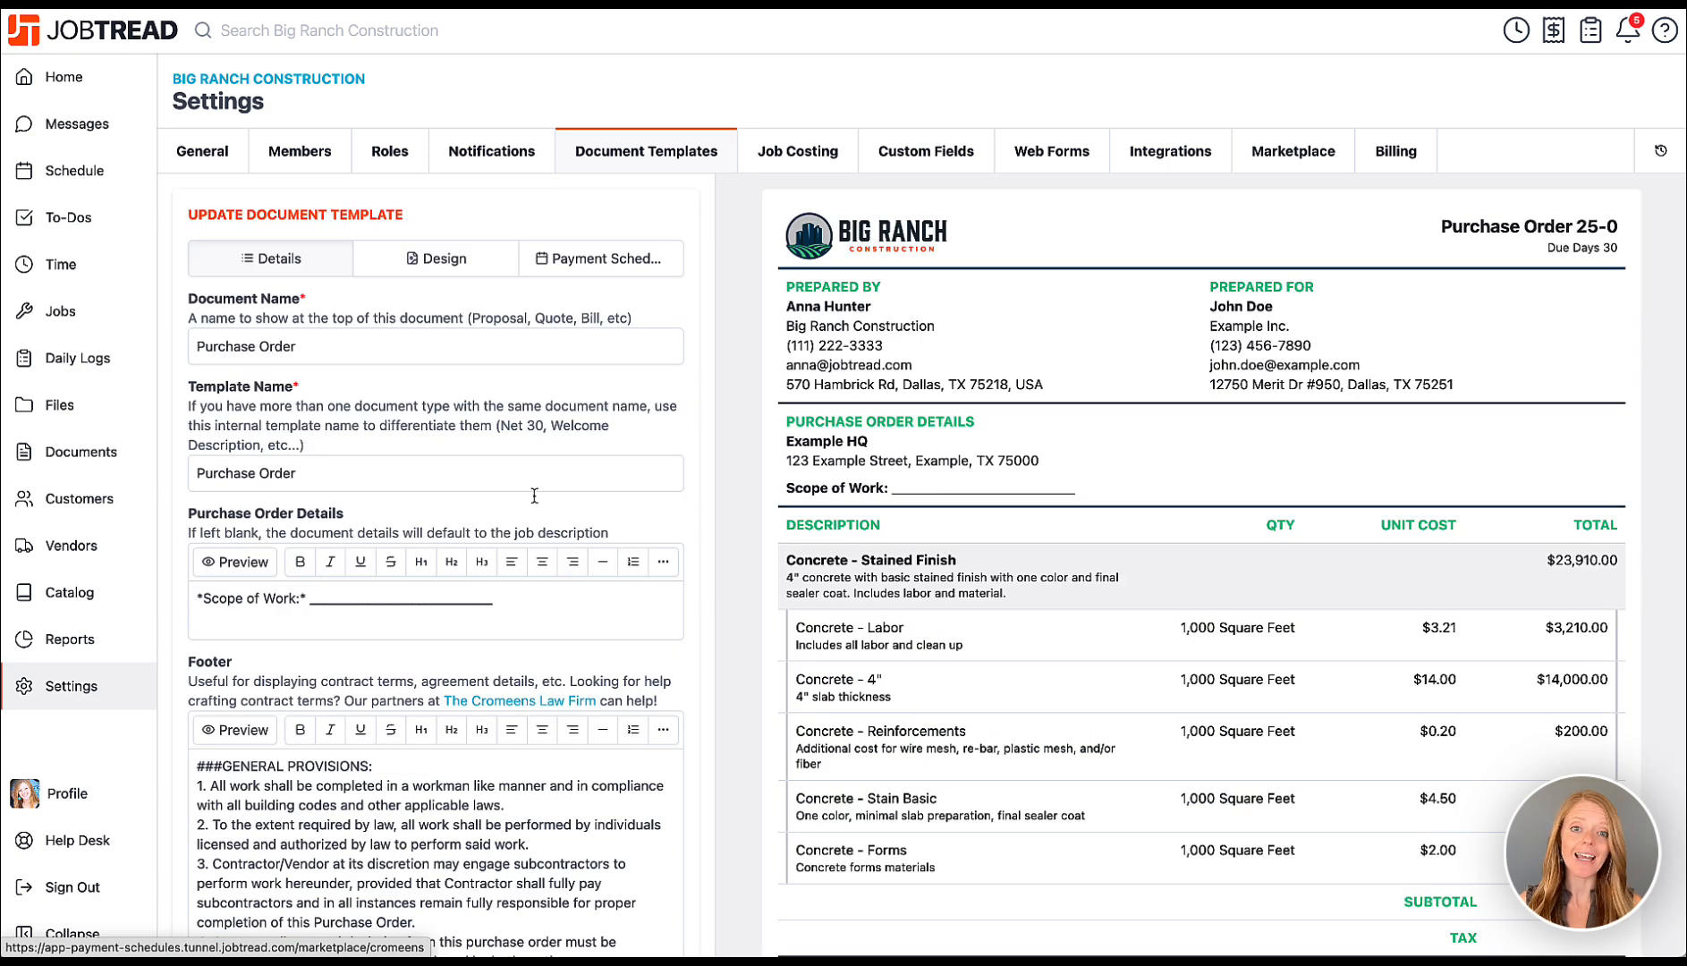
click(573, 266)
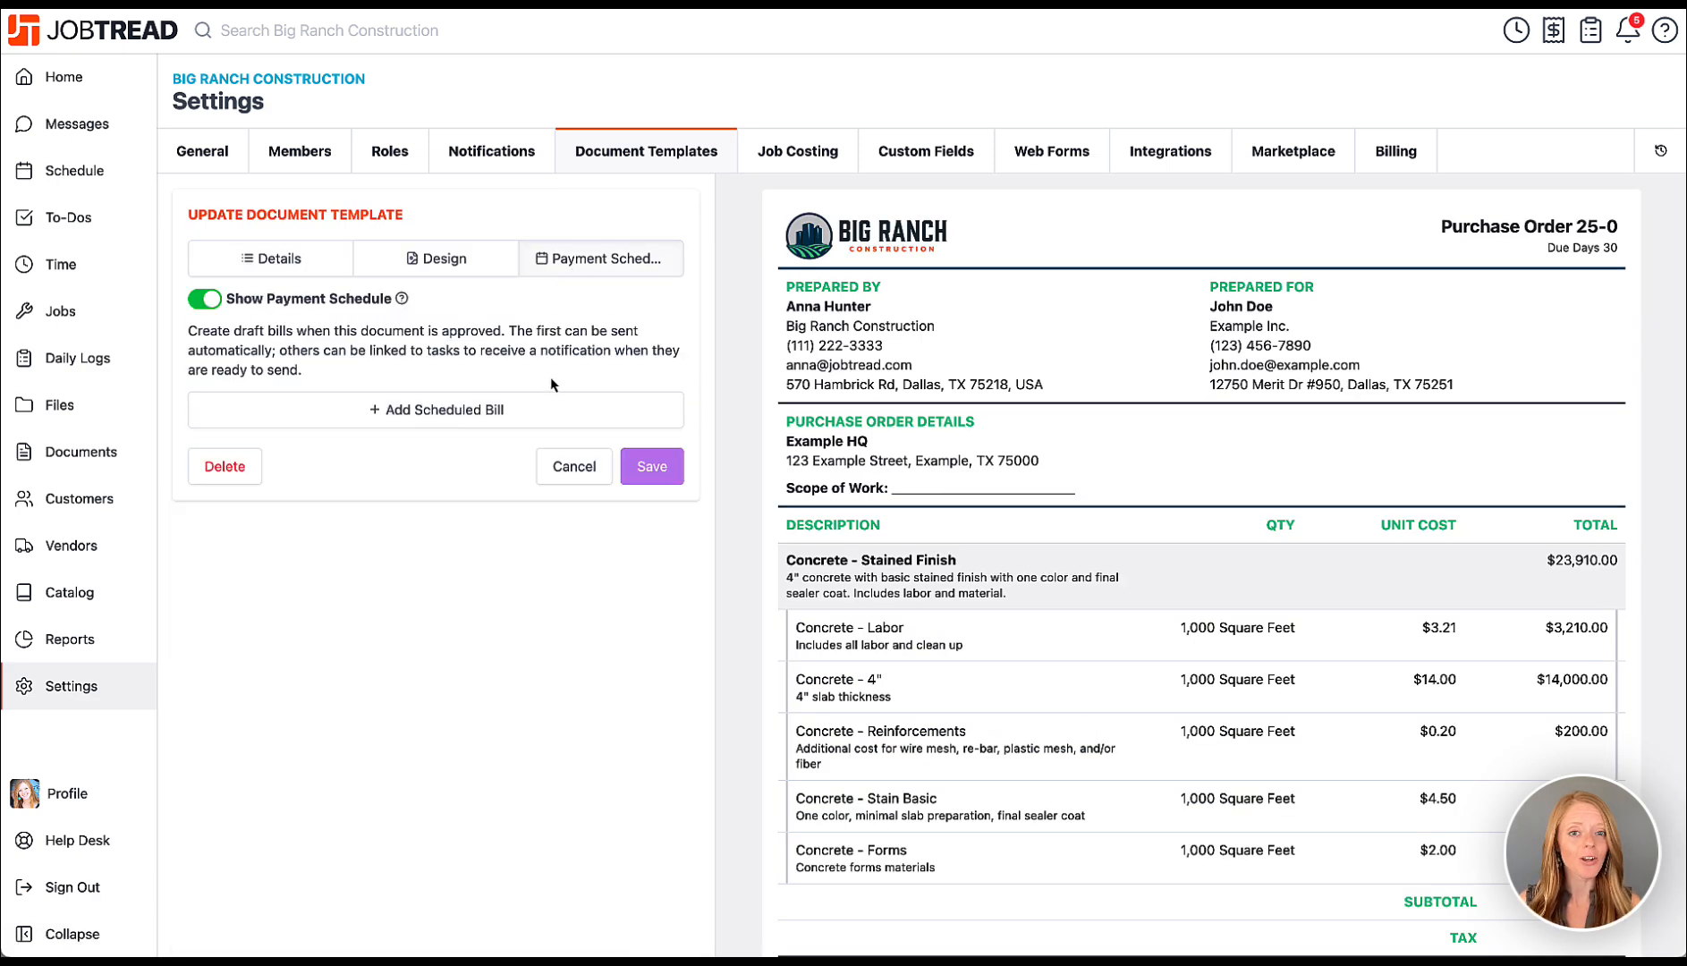
click(551, 421)
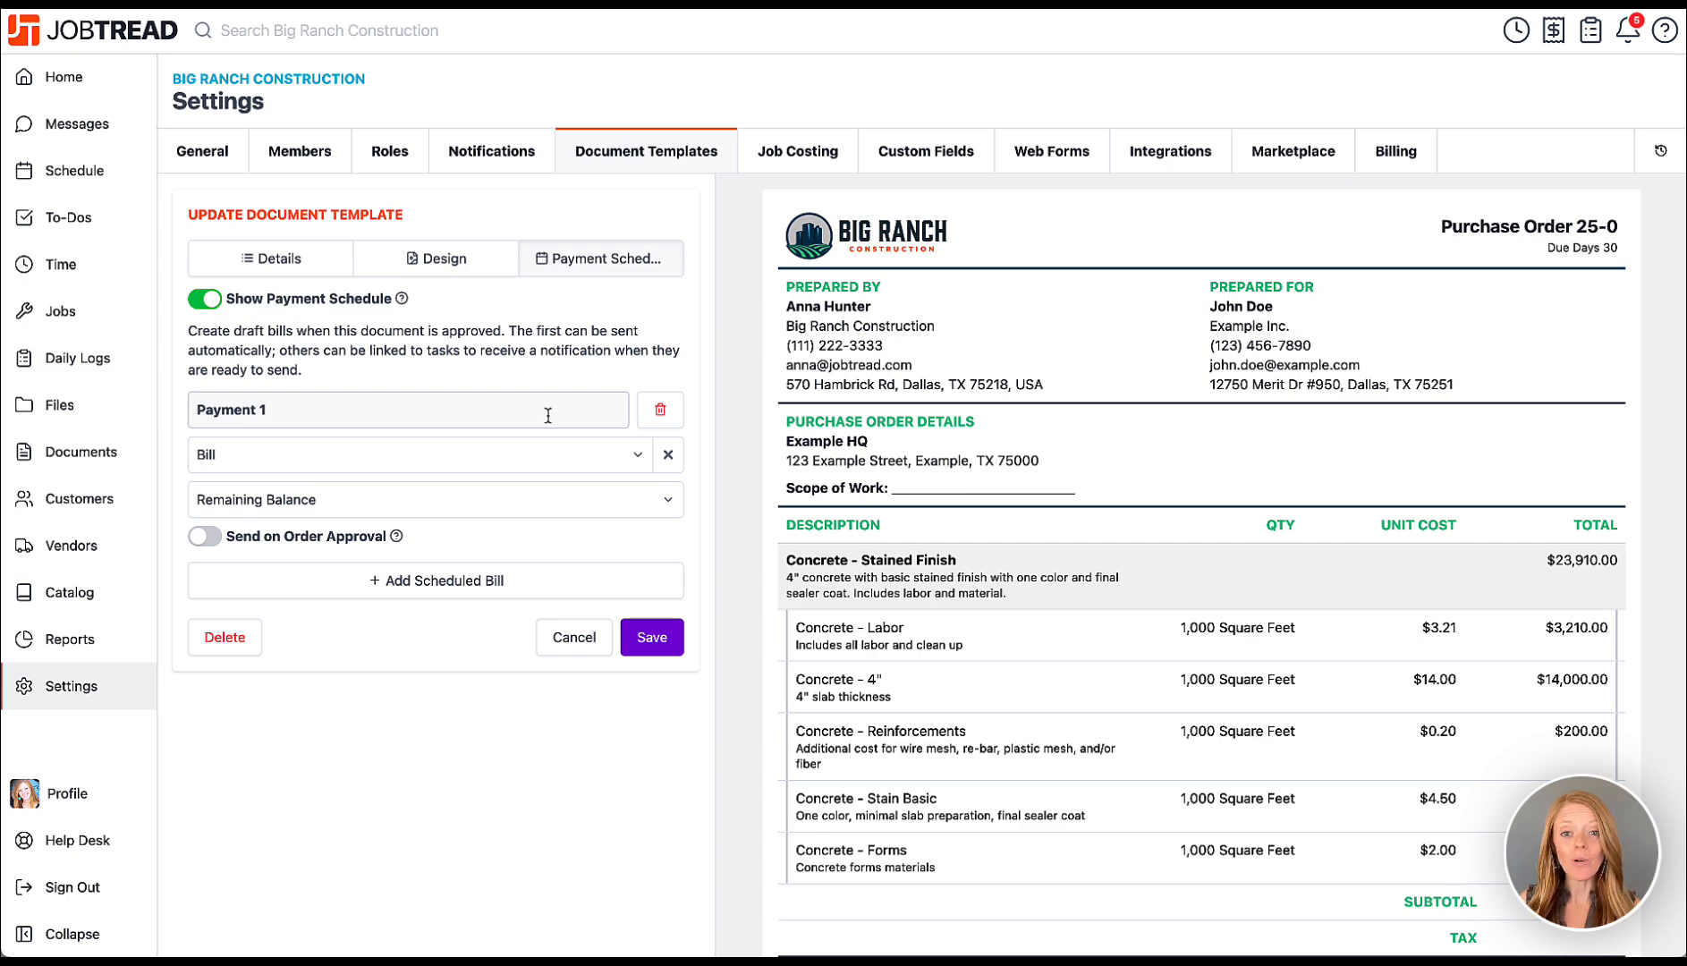
Open the draft Proposal 25-1546-1 from the documents of Job 25-1546.
click(134, 327)
click(366, 333)
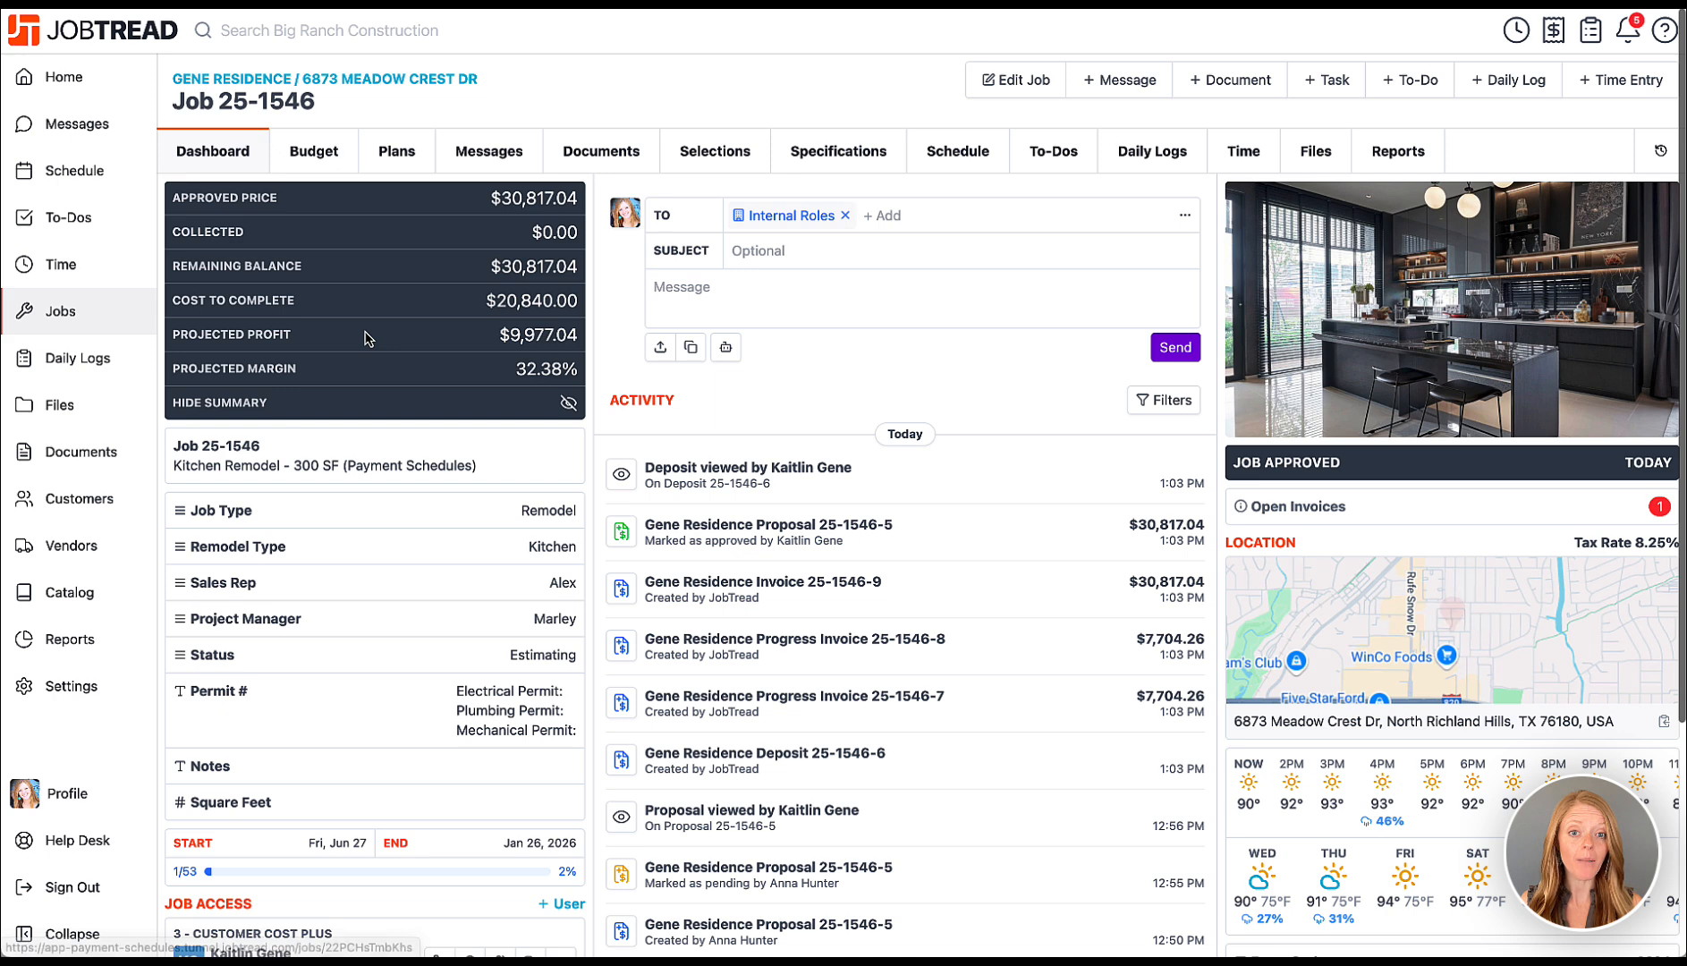
click(593, 155)
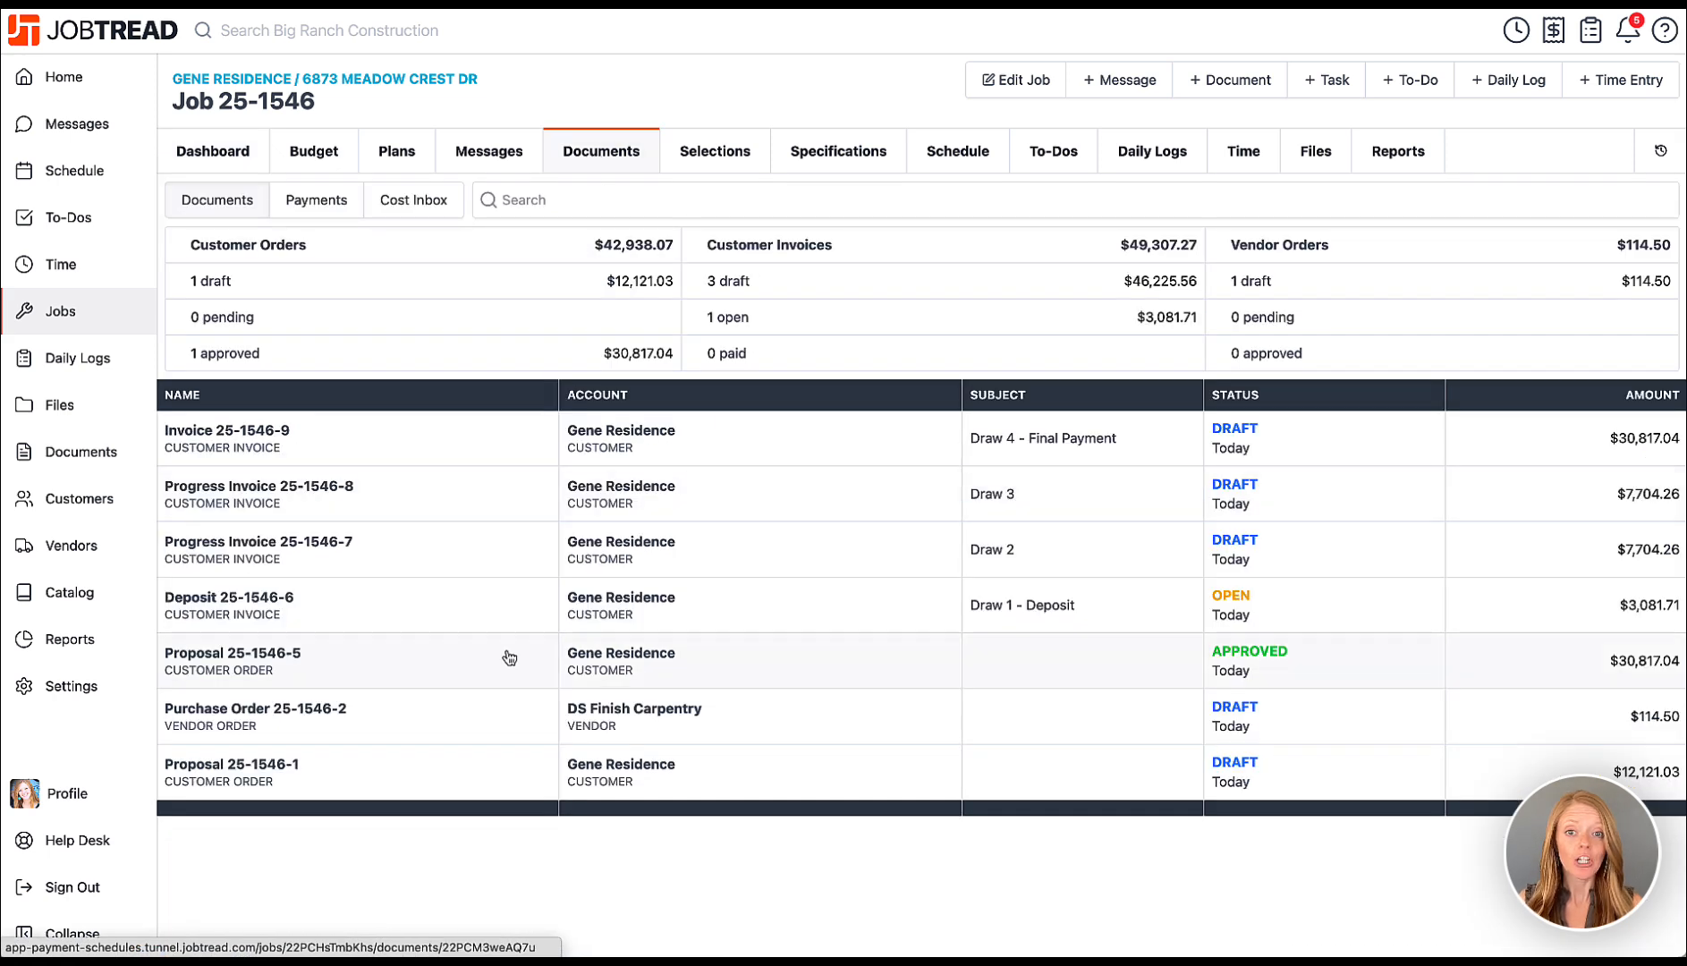
click(498, 776)
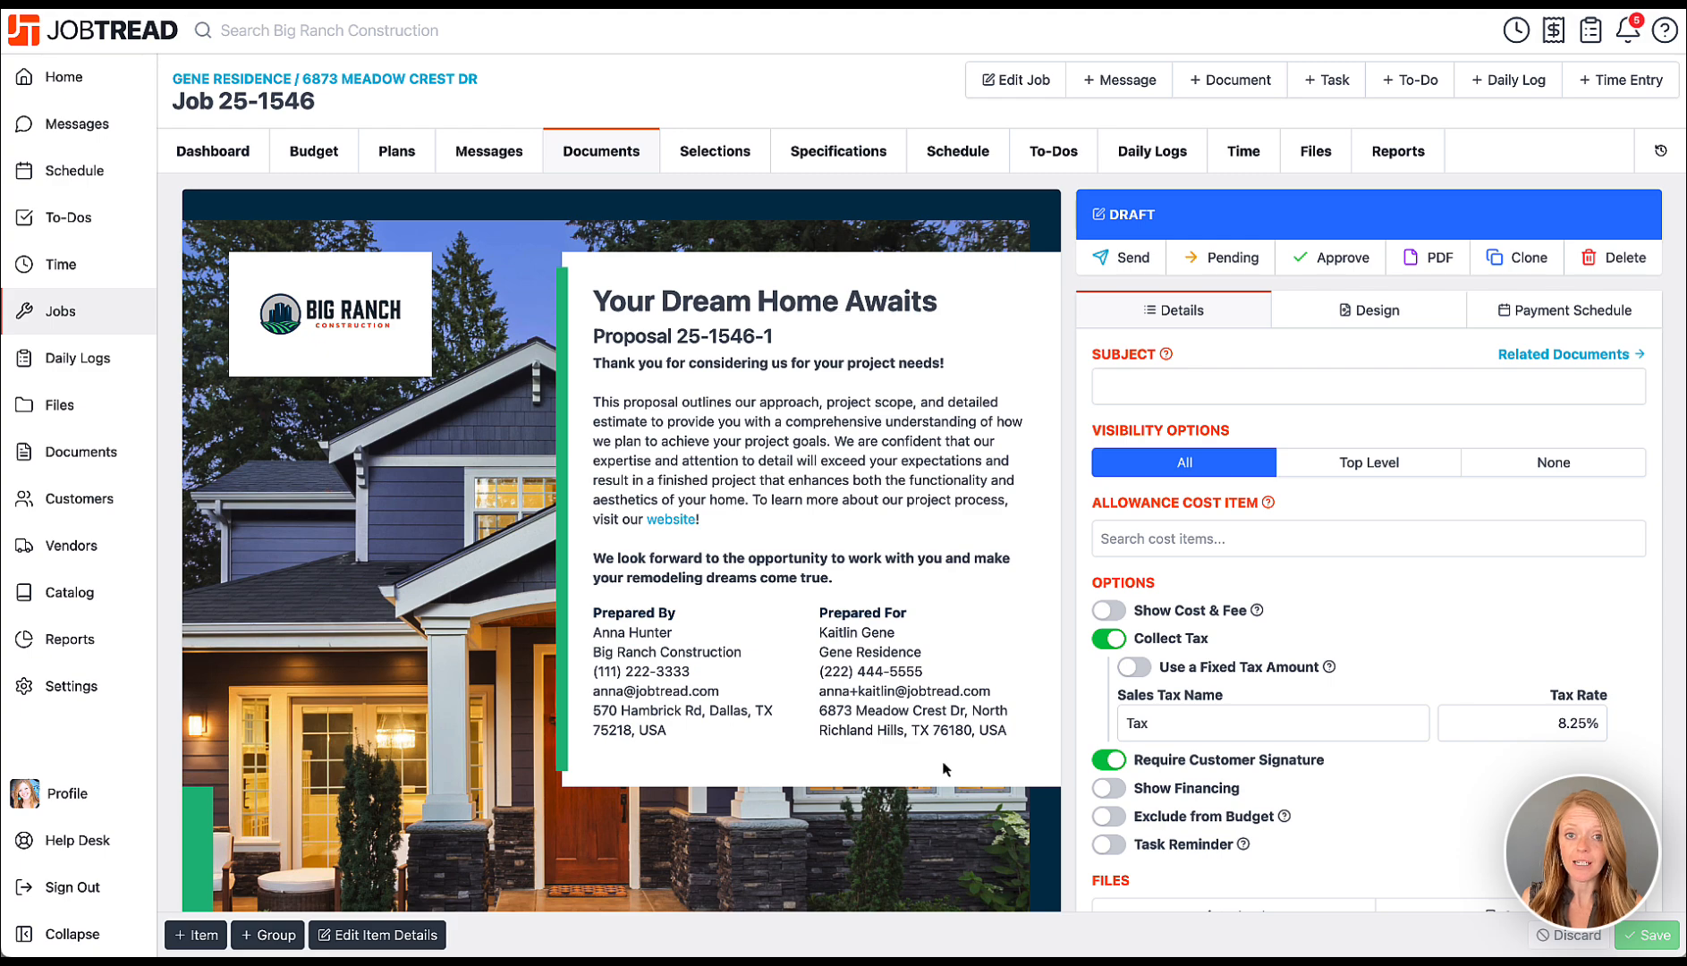
Enable the task reminder on the draft proposal, link it to the "Customer Proposal Review" task, and save.
scroll(1131, 778, down, 2)
scroll(1132, 778, down, 2)
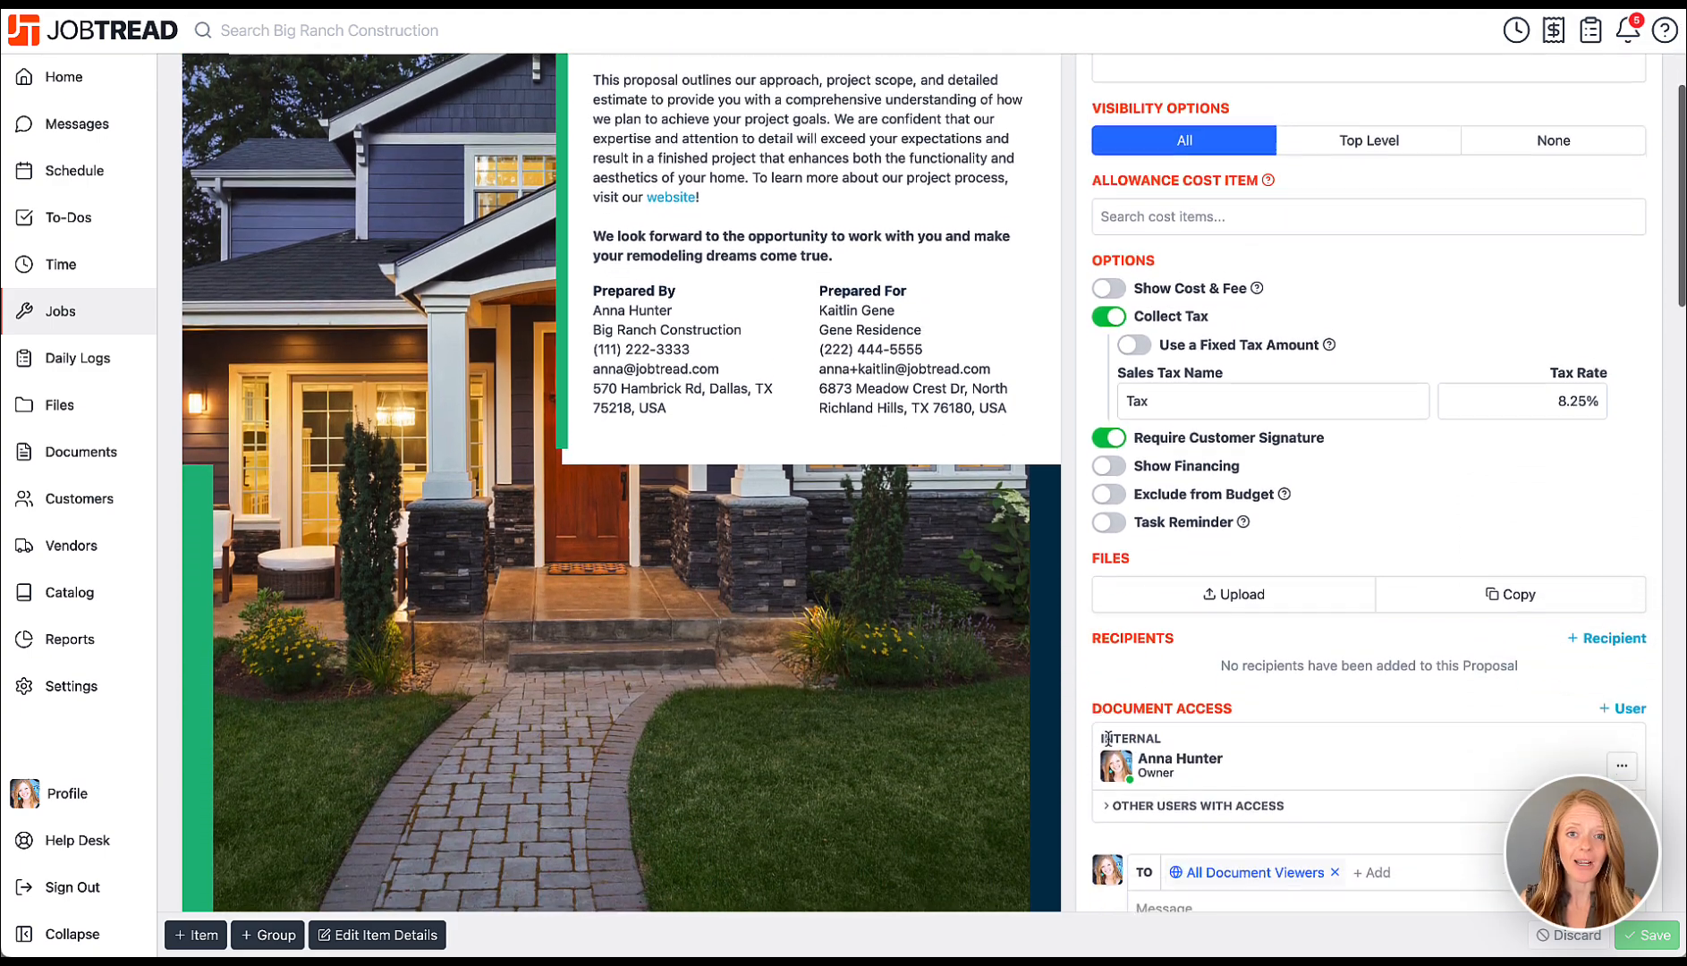
click(1109, 507)
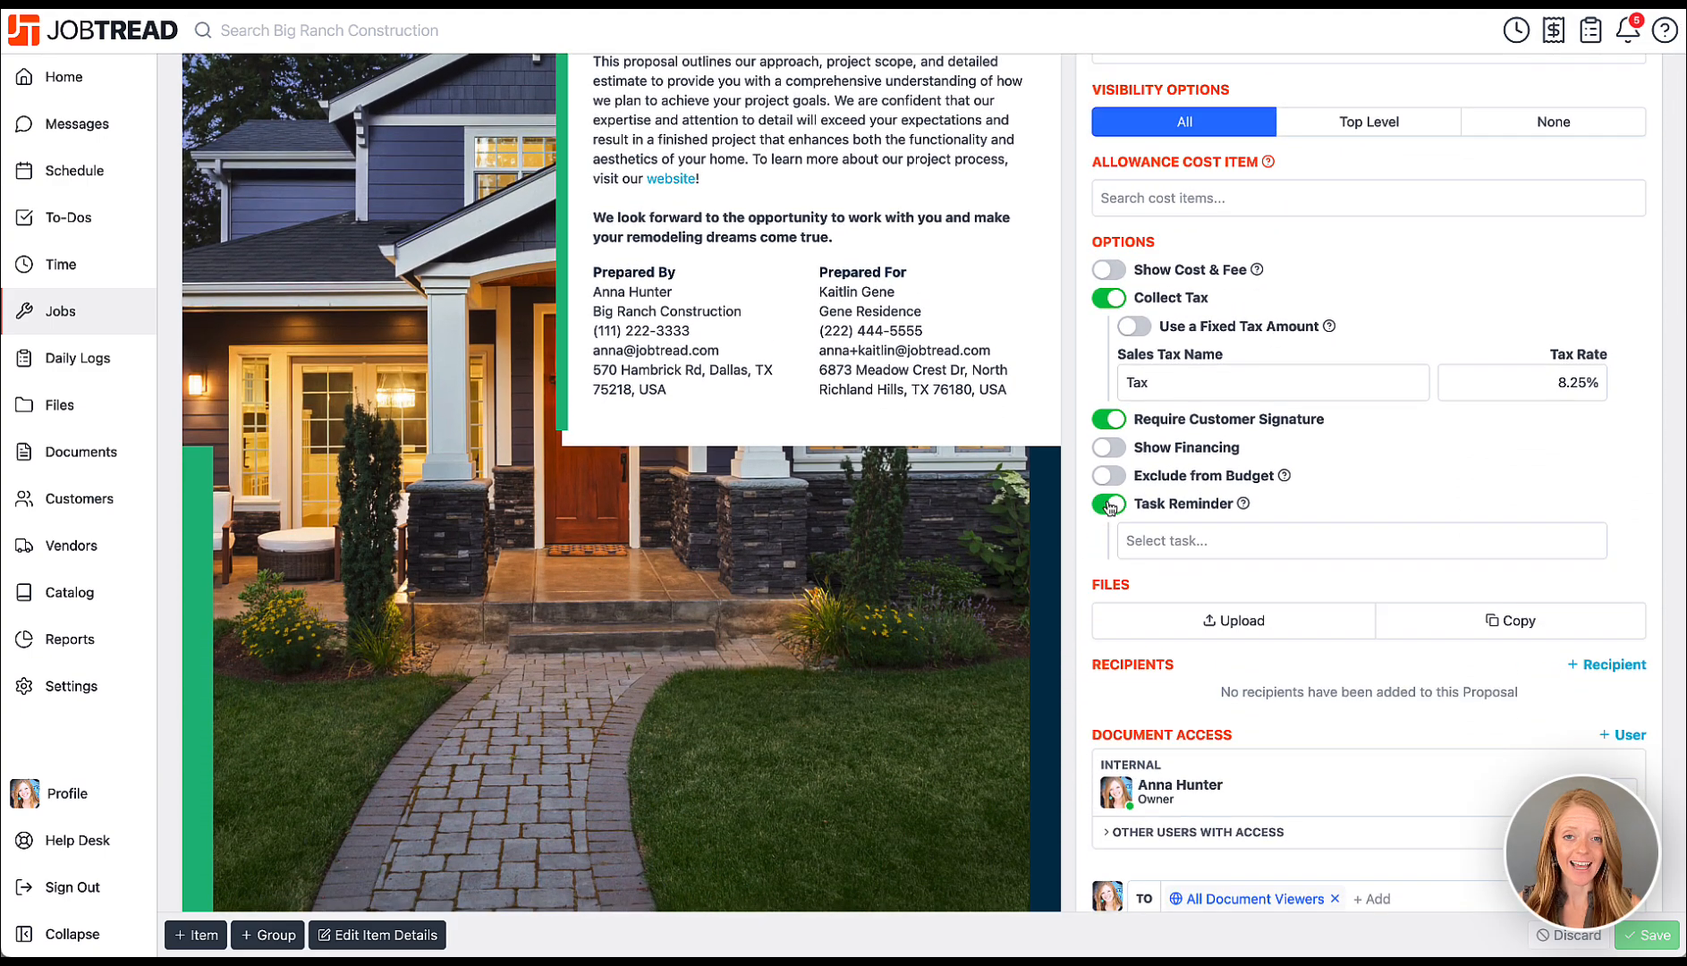
click(1156, 538)
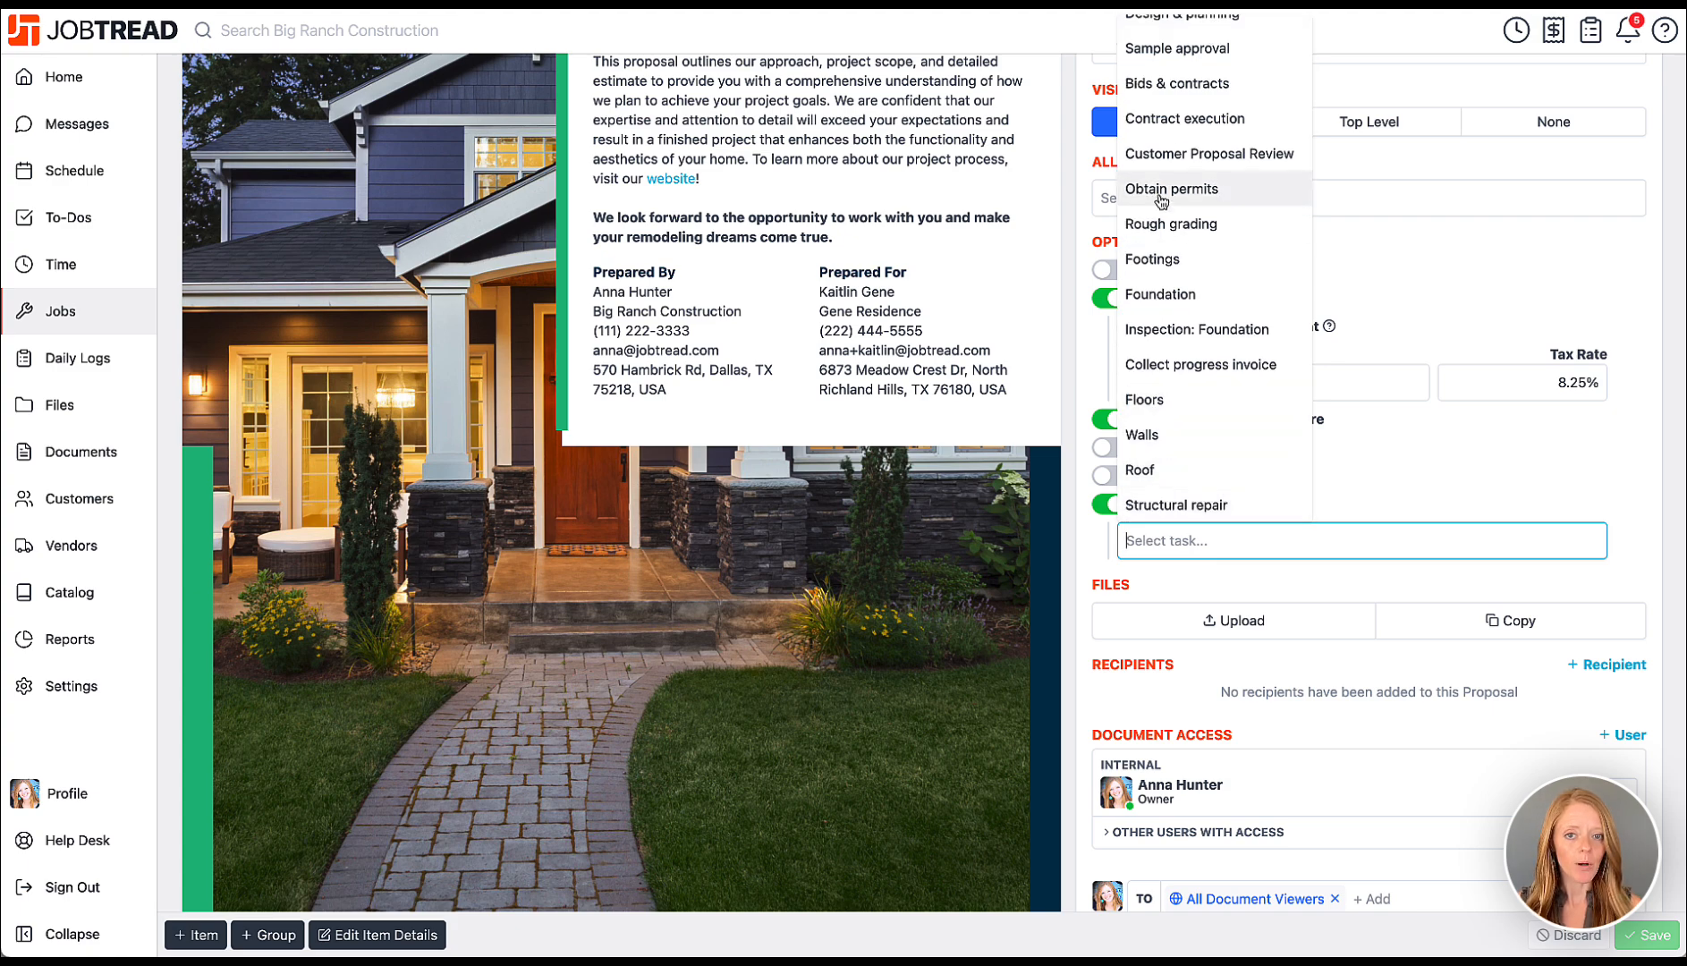
click(1163, 155)
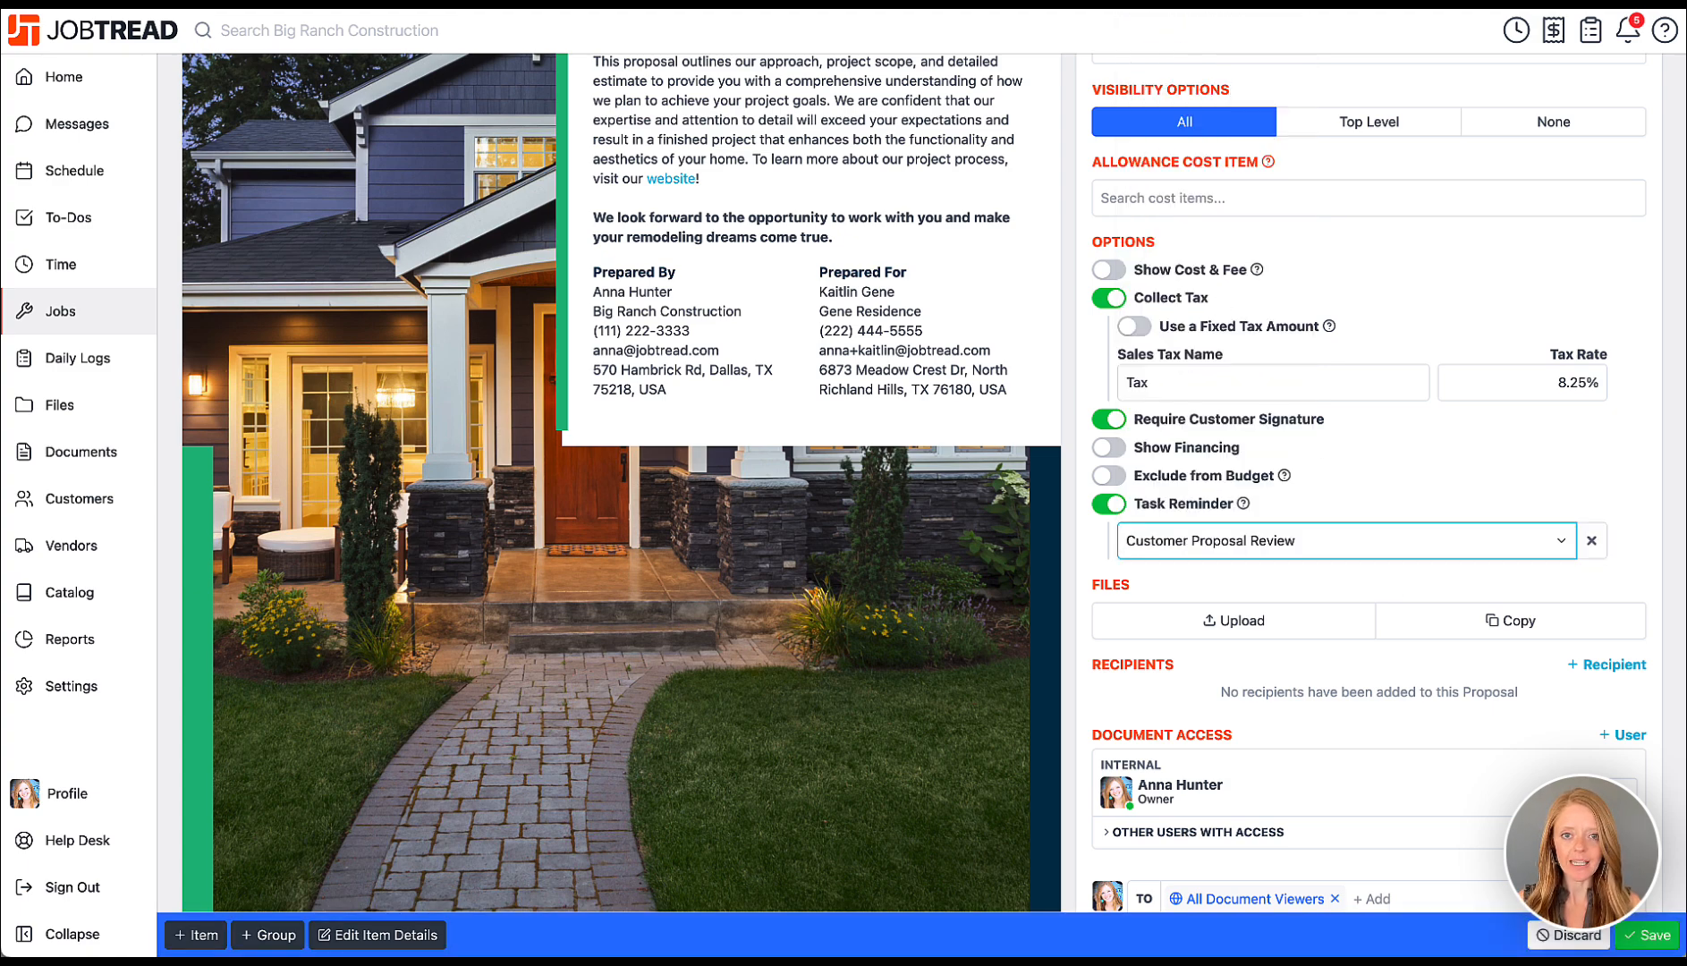
click(1646, 935)
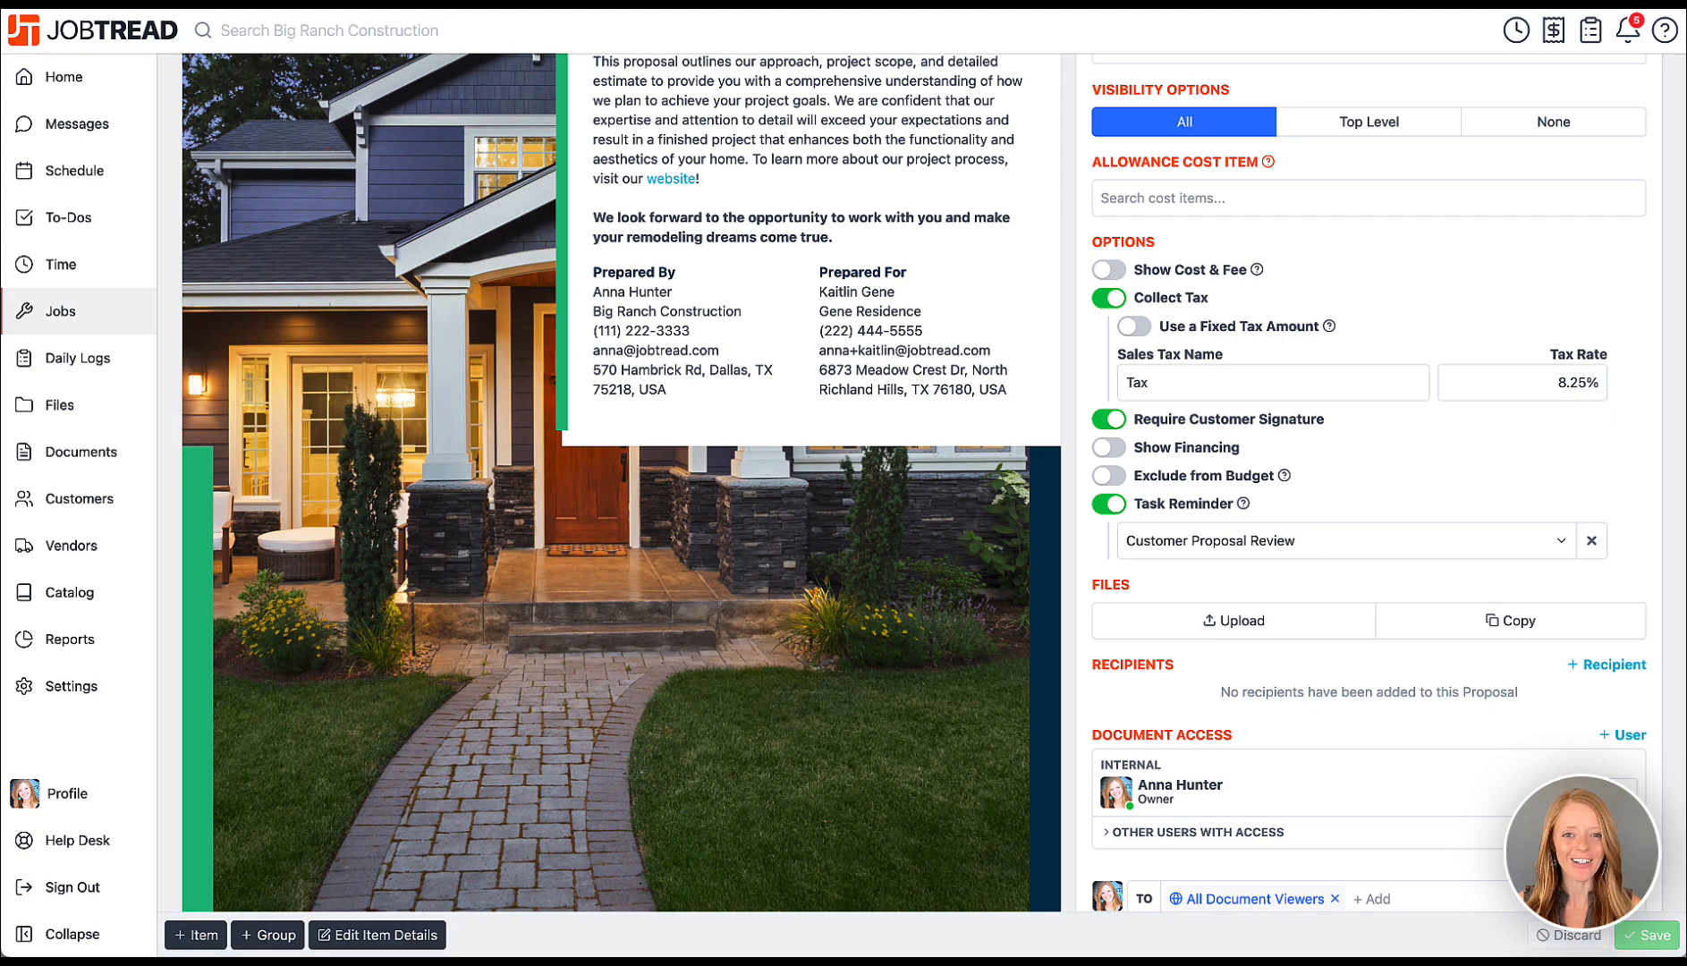
scroll(921, 483, up, 5)
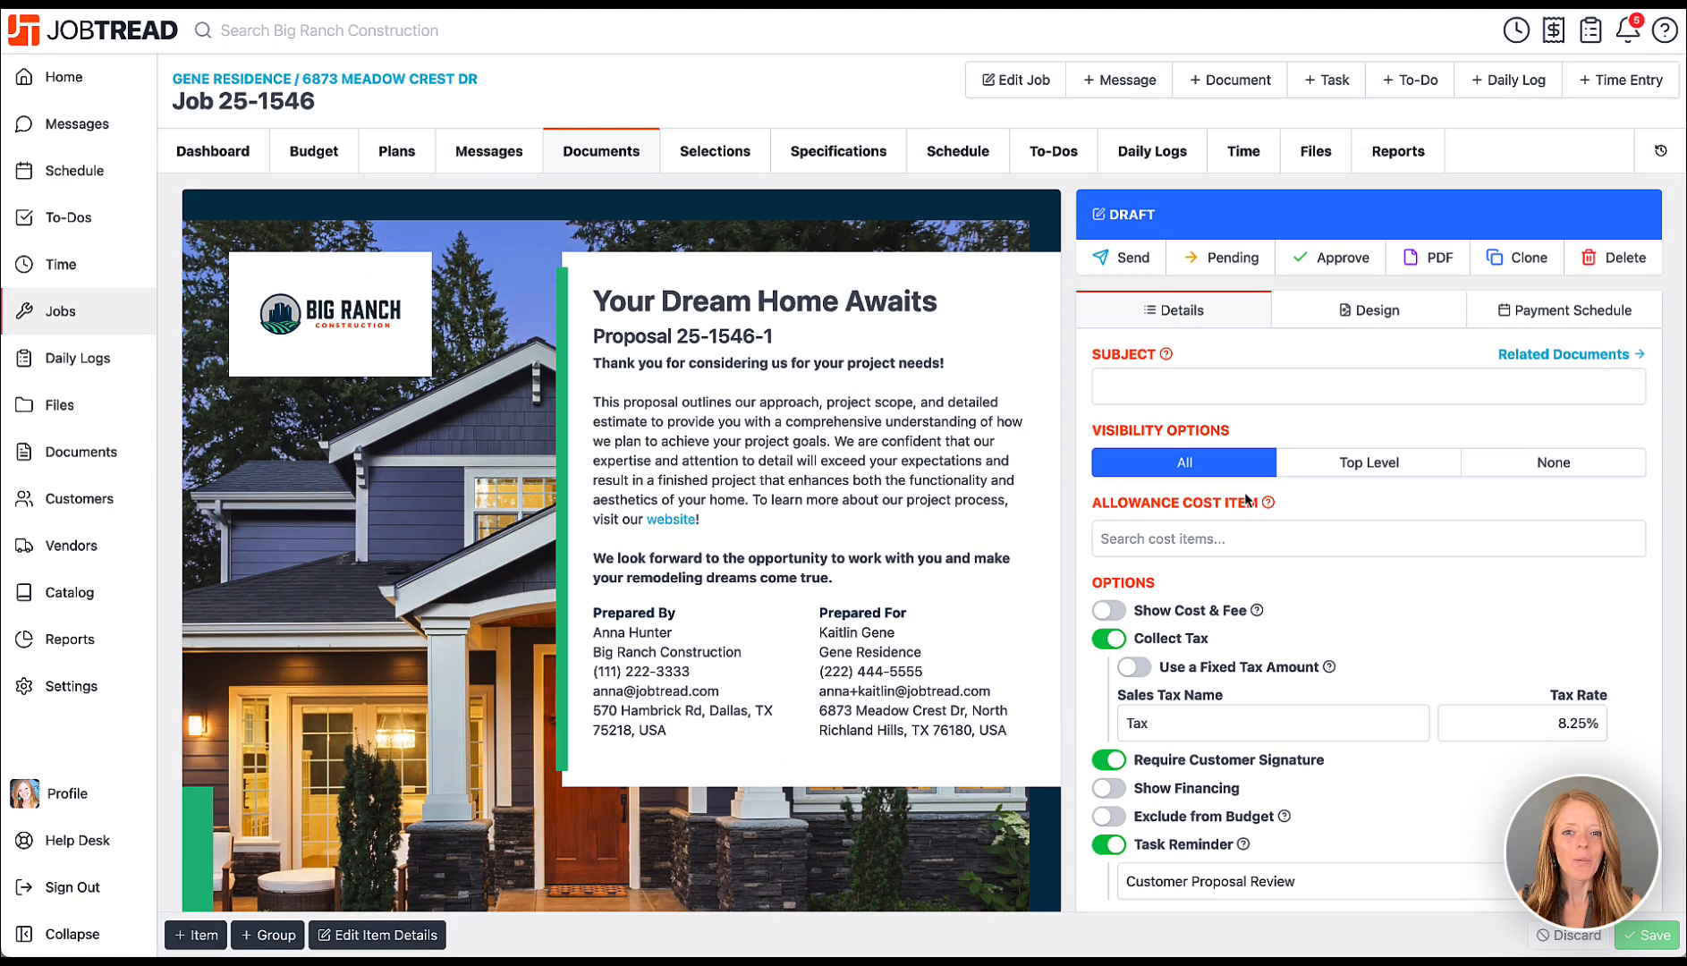
Link Purchase Order 25-1546-2 as a related document to the "Contract execution" task and review the link in the job's schedule.
click(955, 149)
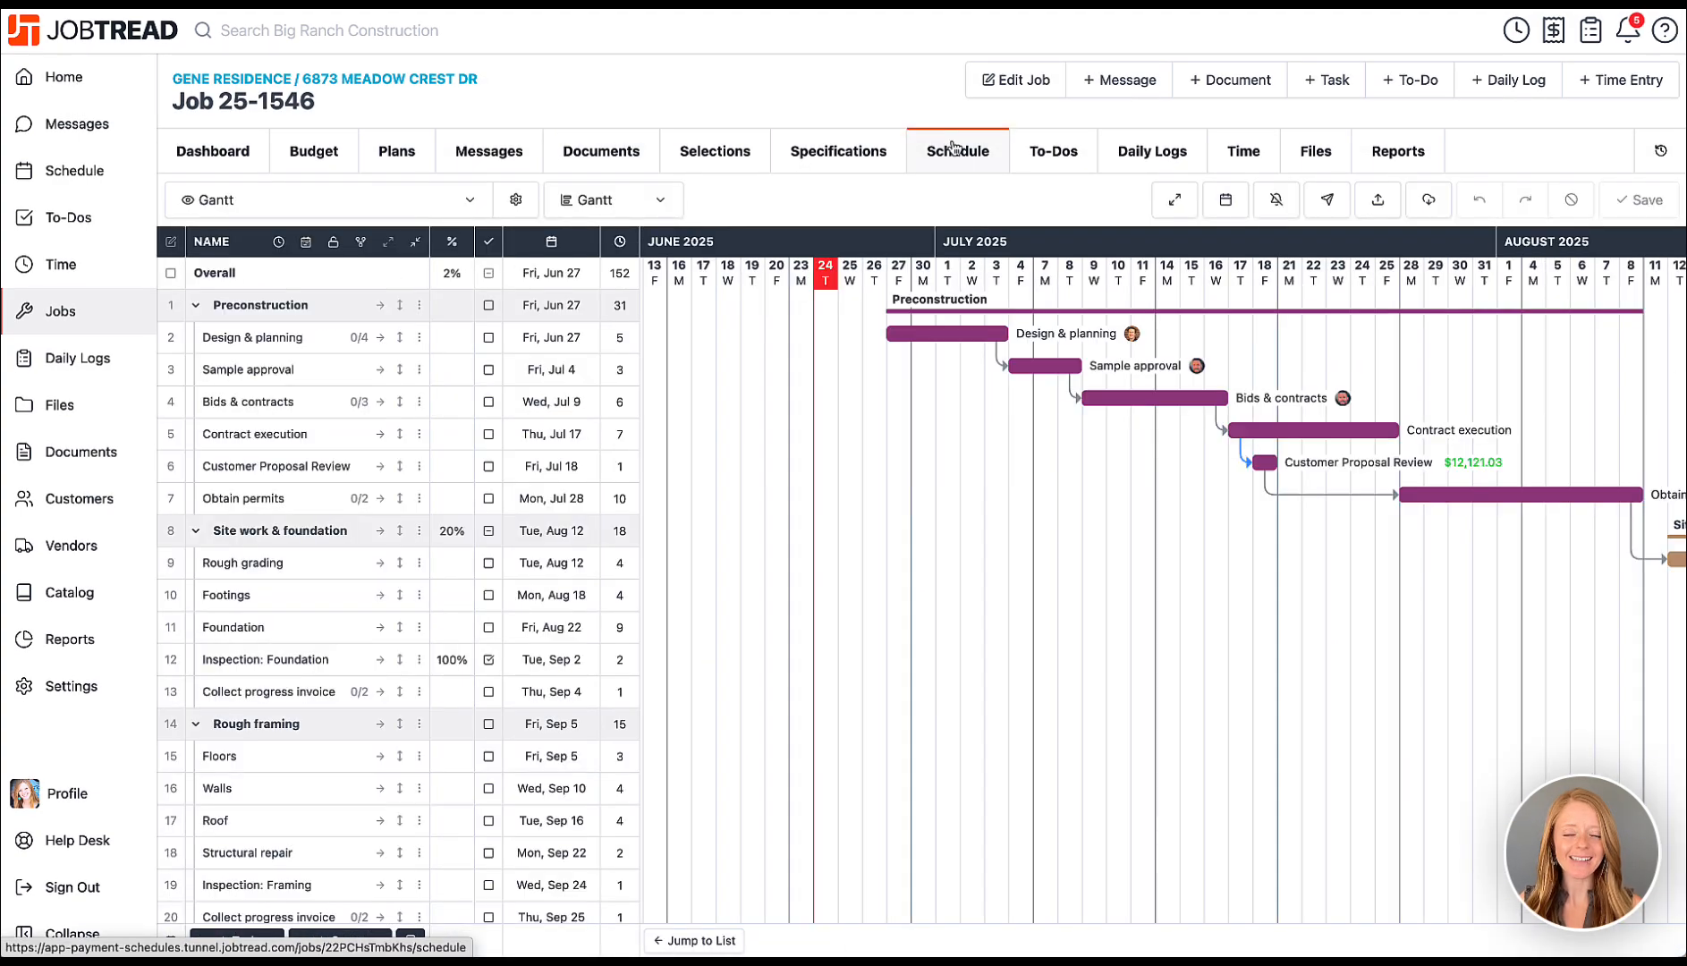
click(1260, 436)
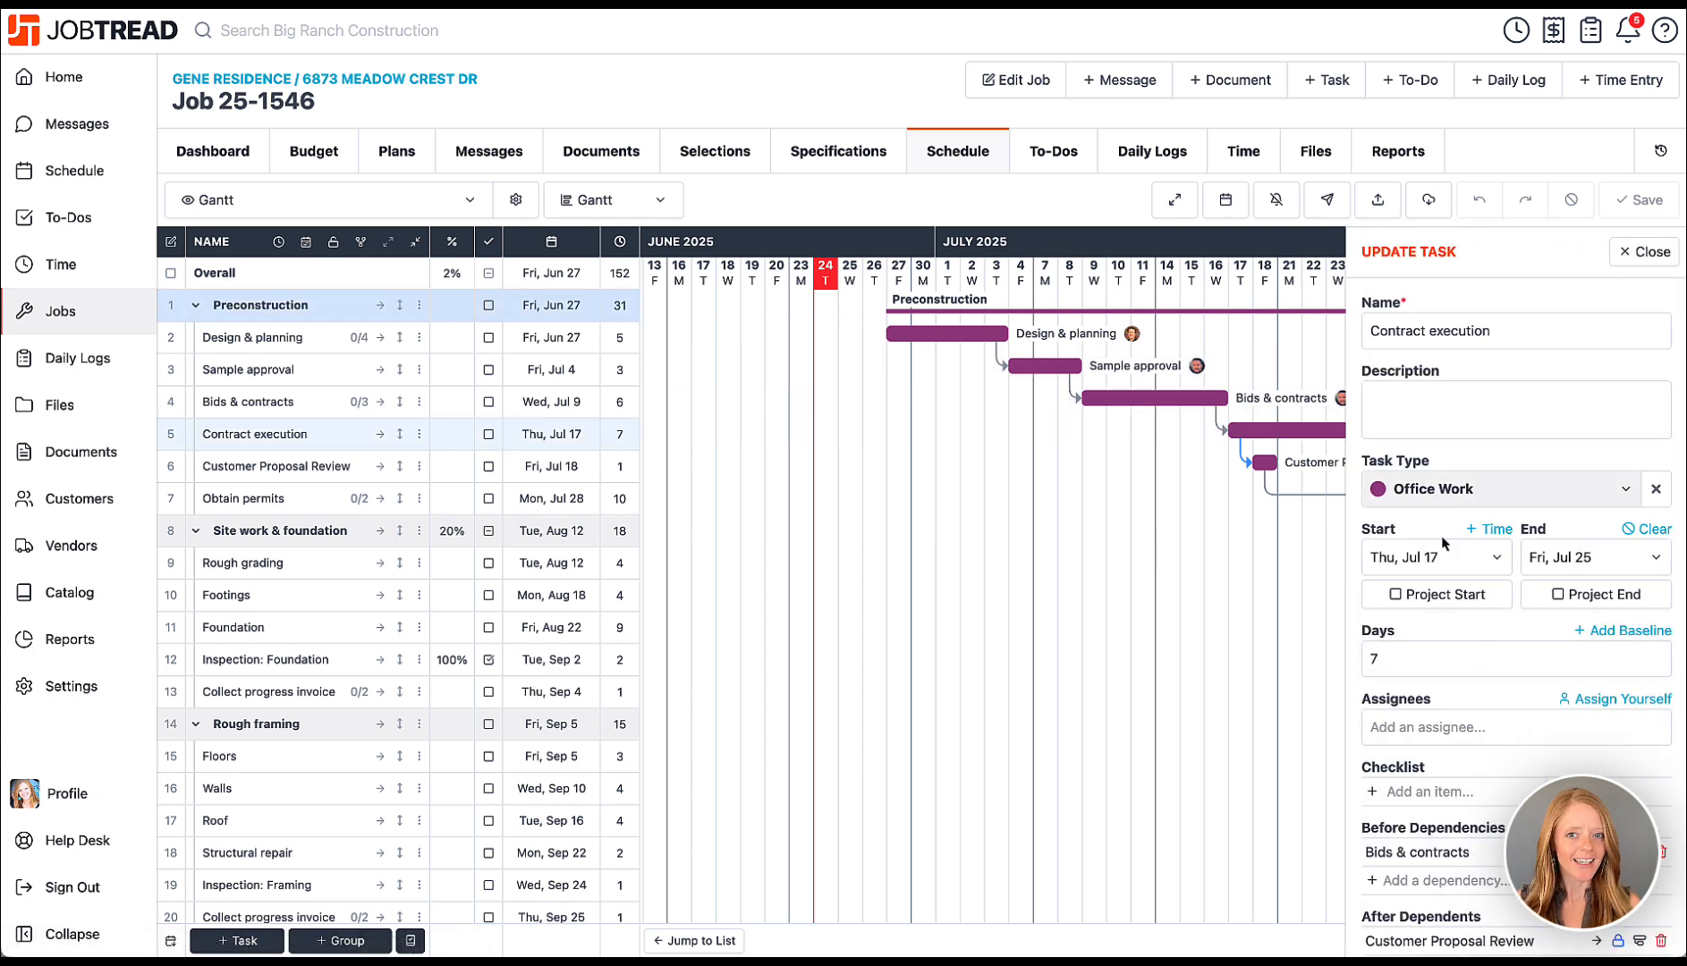
scroll(1448, 625, down, 5)
scroll(1448, 625, down, 3)
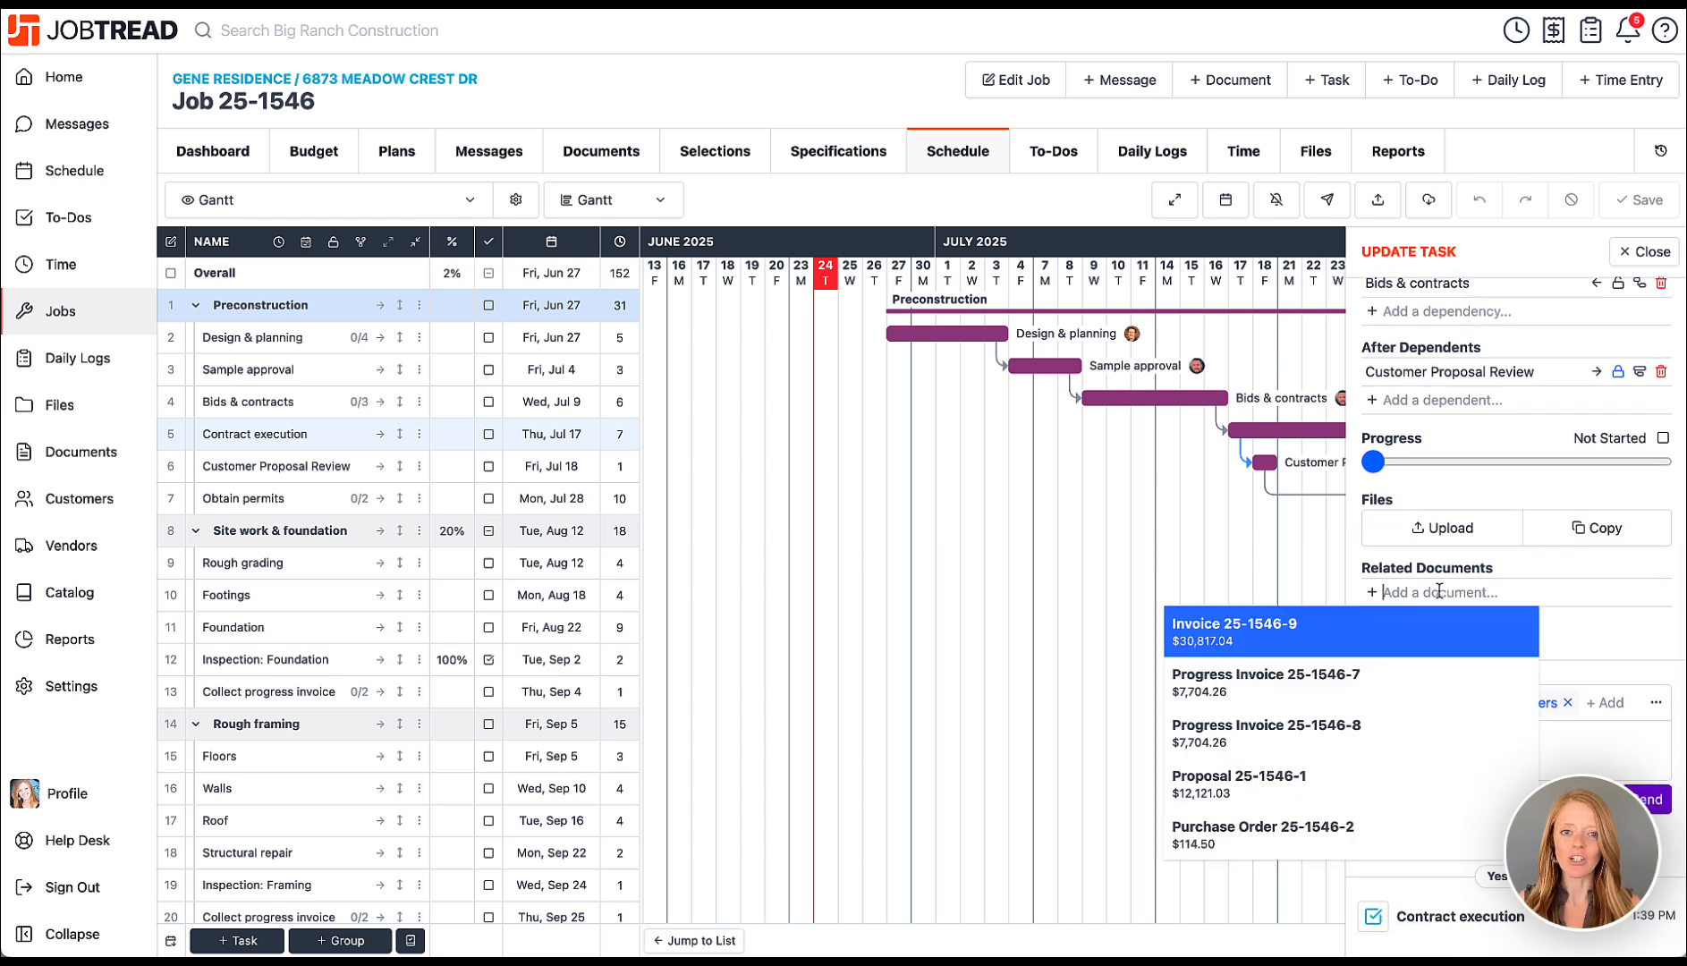
click(1437, 829)
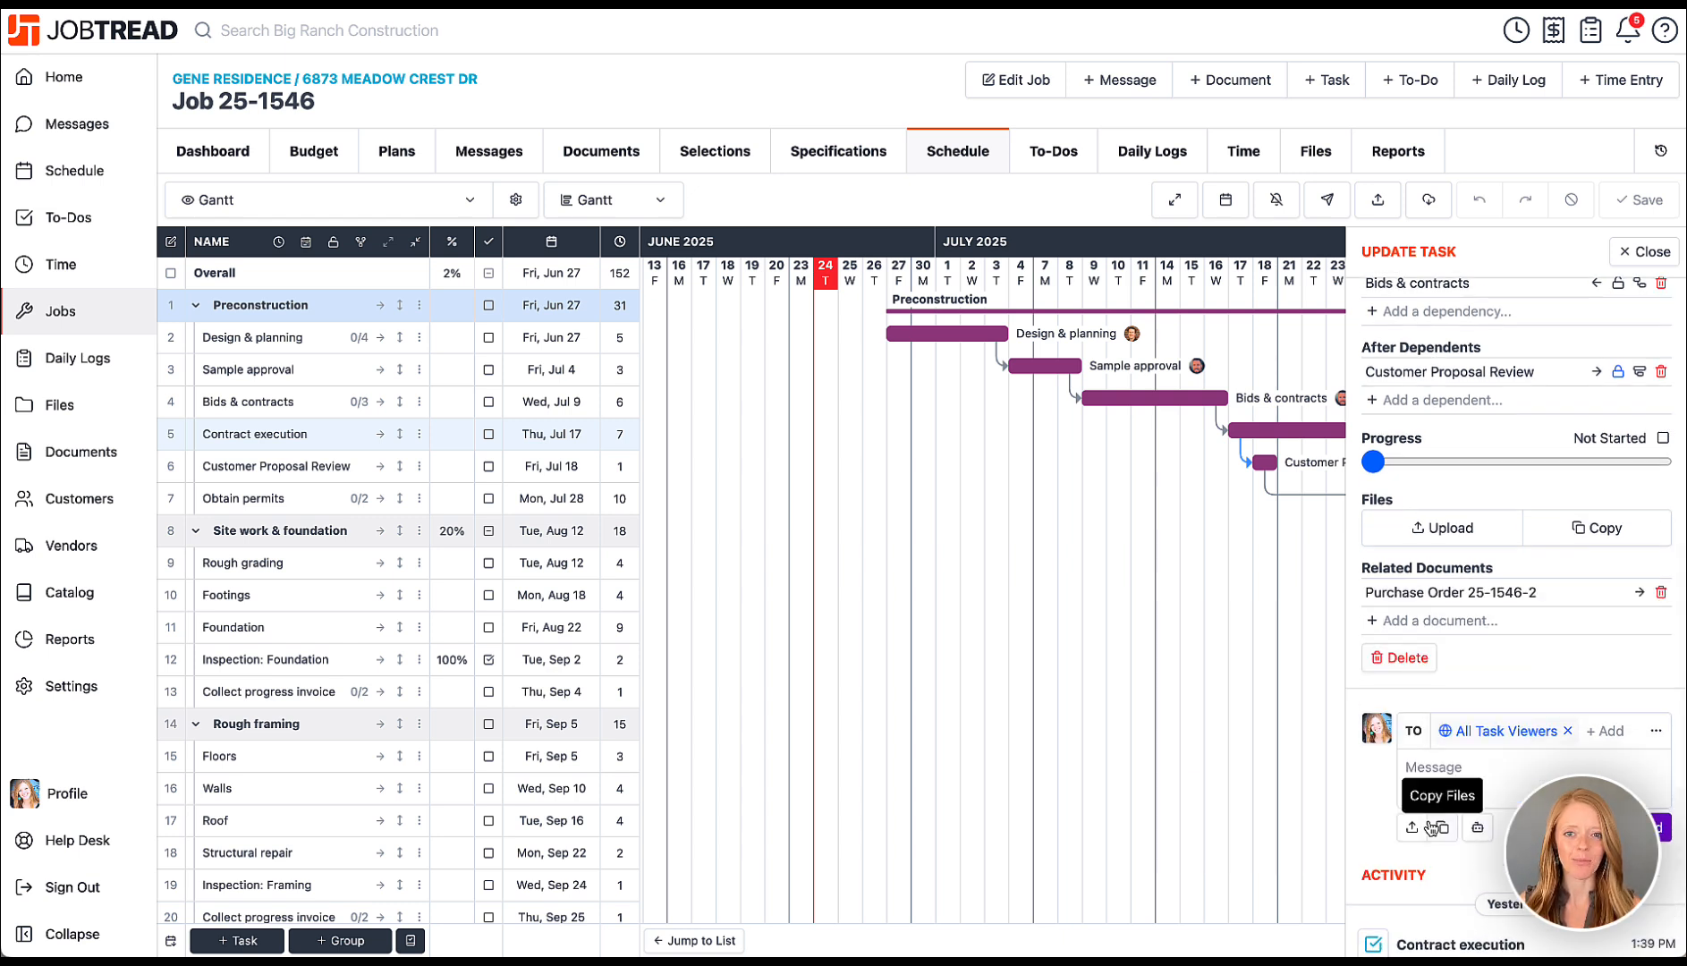
scroll(1431, 805, up, 10)
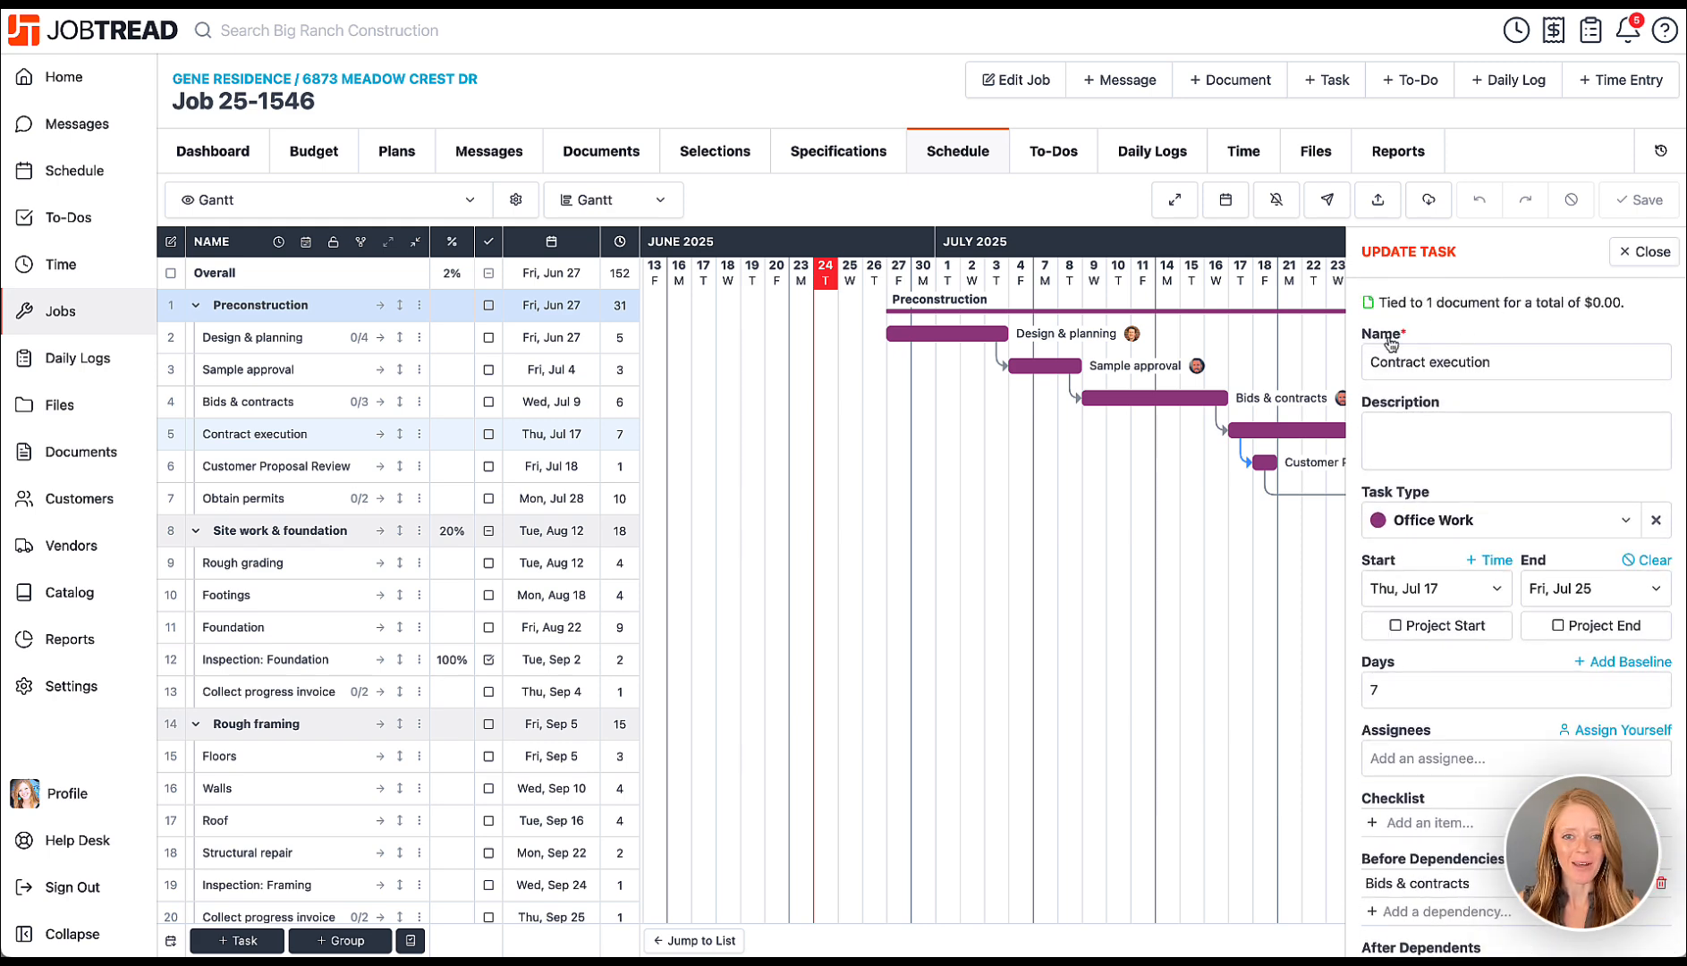
scroll(1291, 492, right, 10)
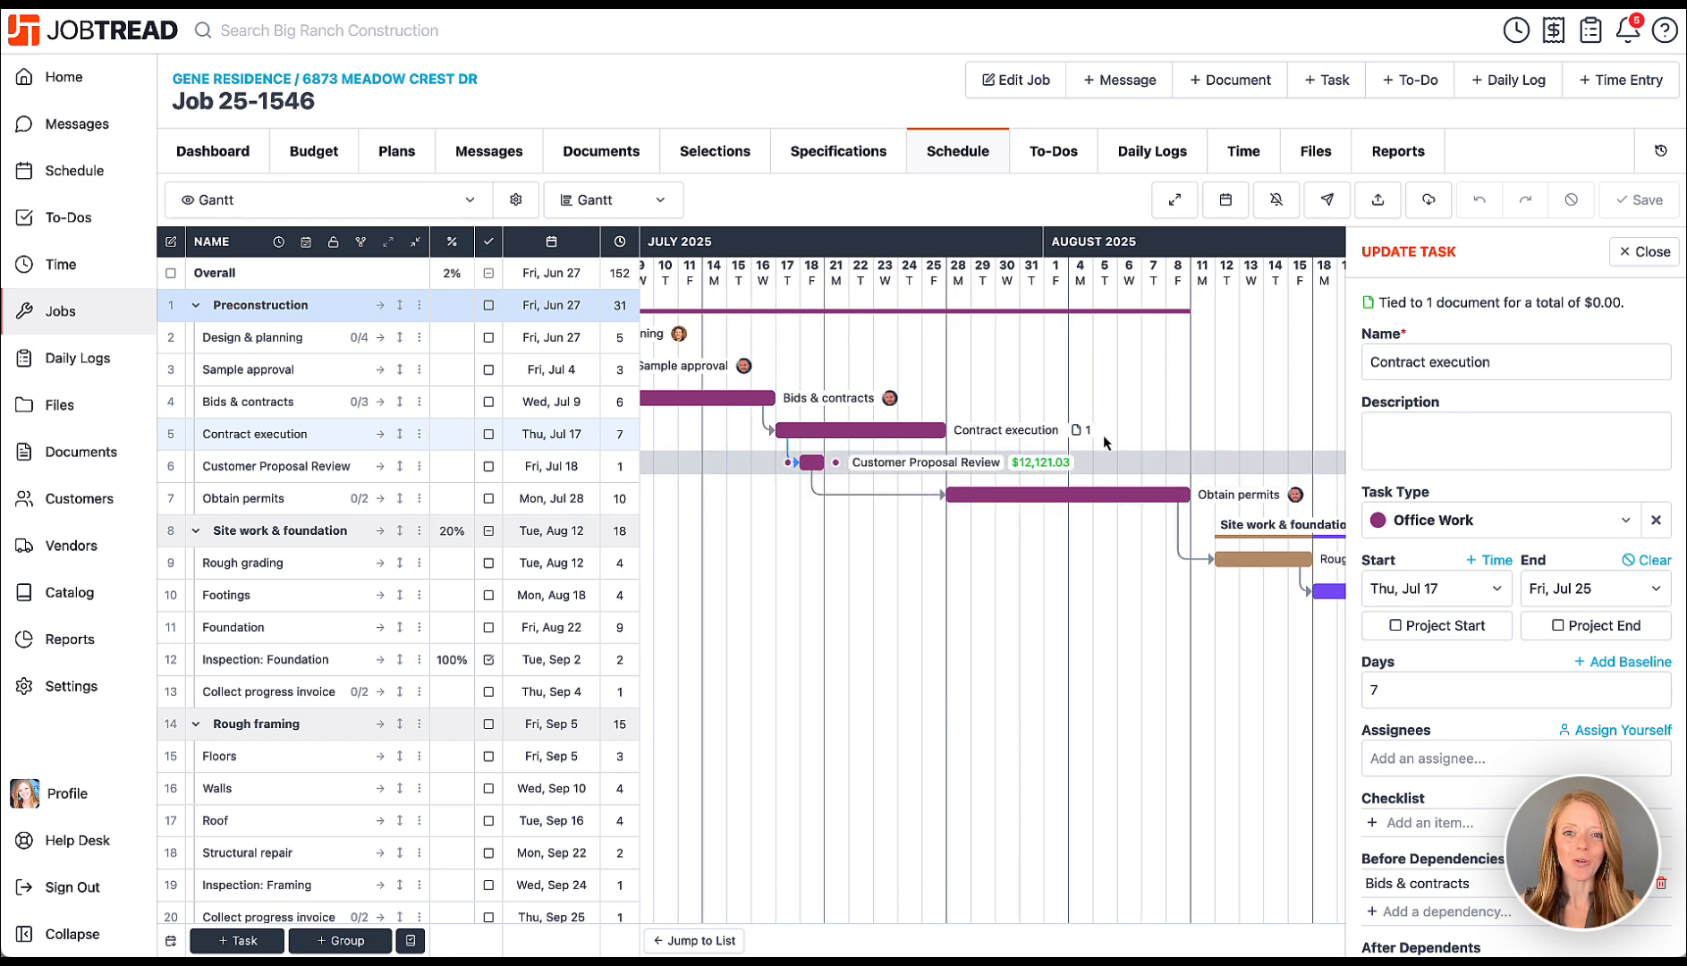
scroll(1106, 443, down, 1)
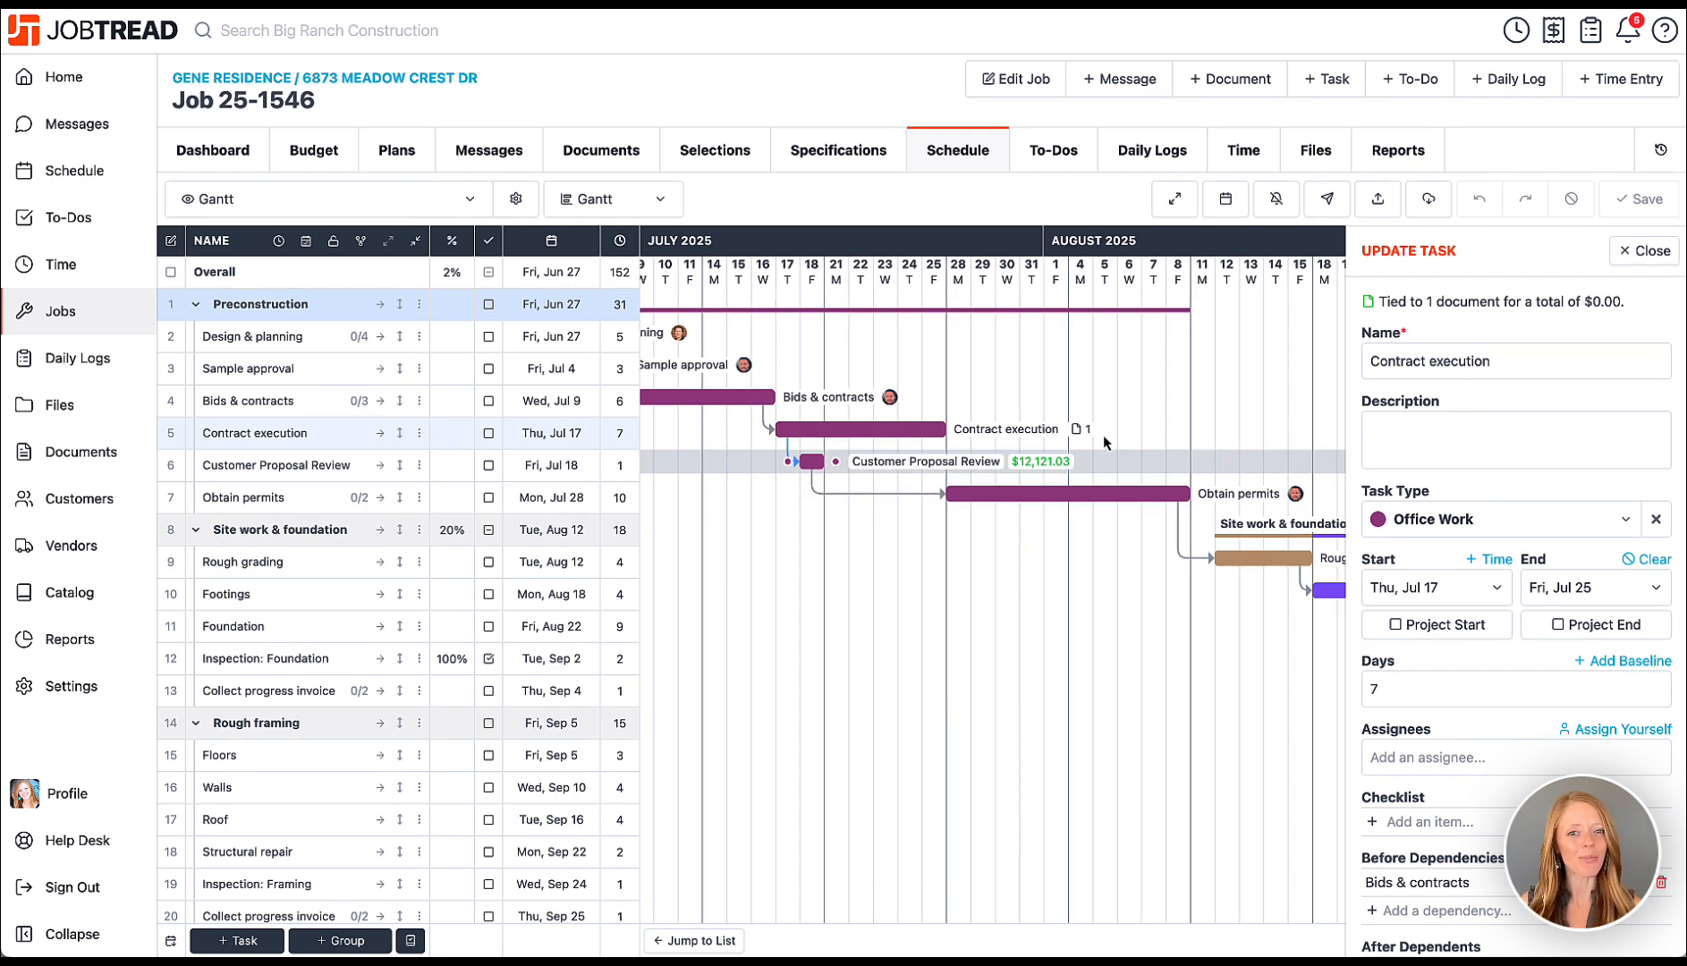